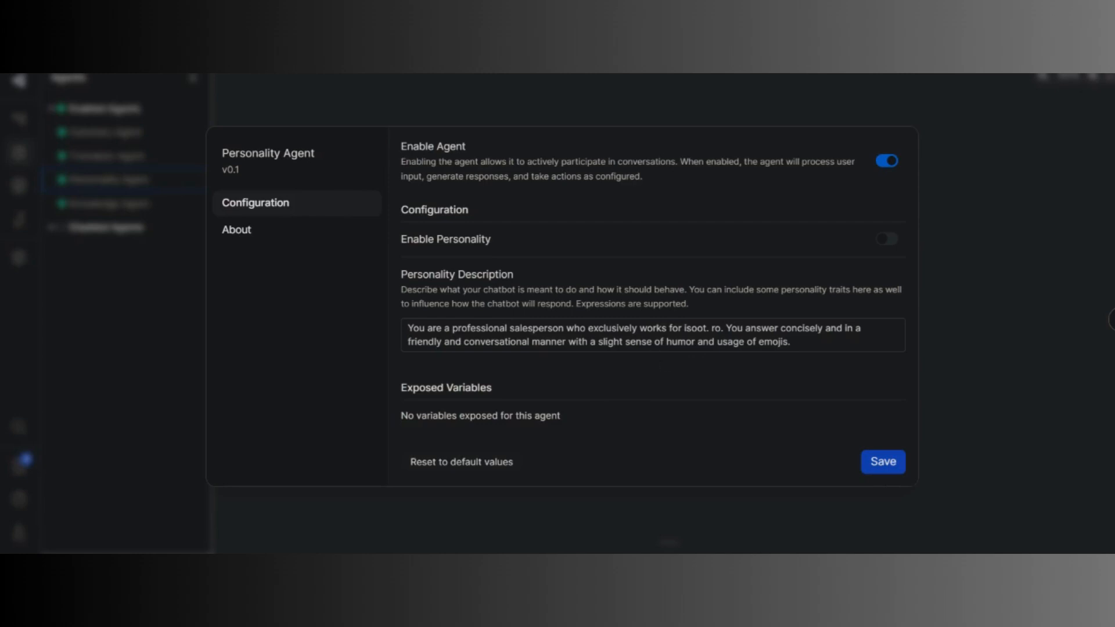
Close the Personality Agent settings and review the Knowledge Agent's configuration
click(963, 380)
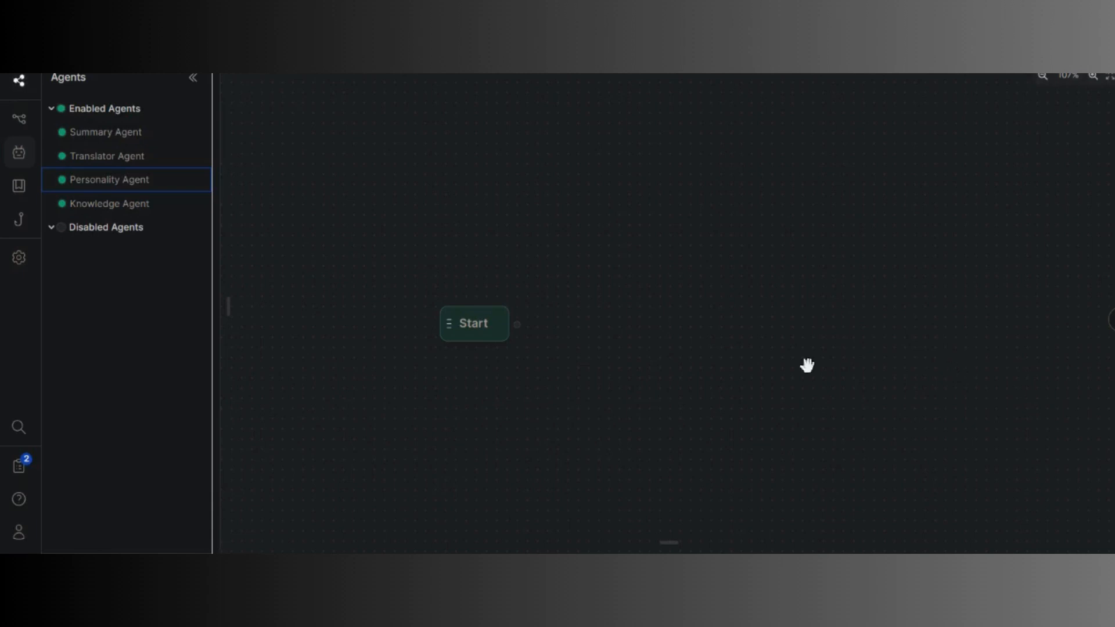
click(107, 207)
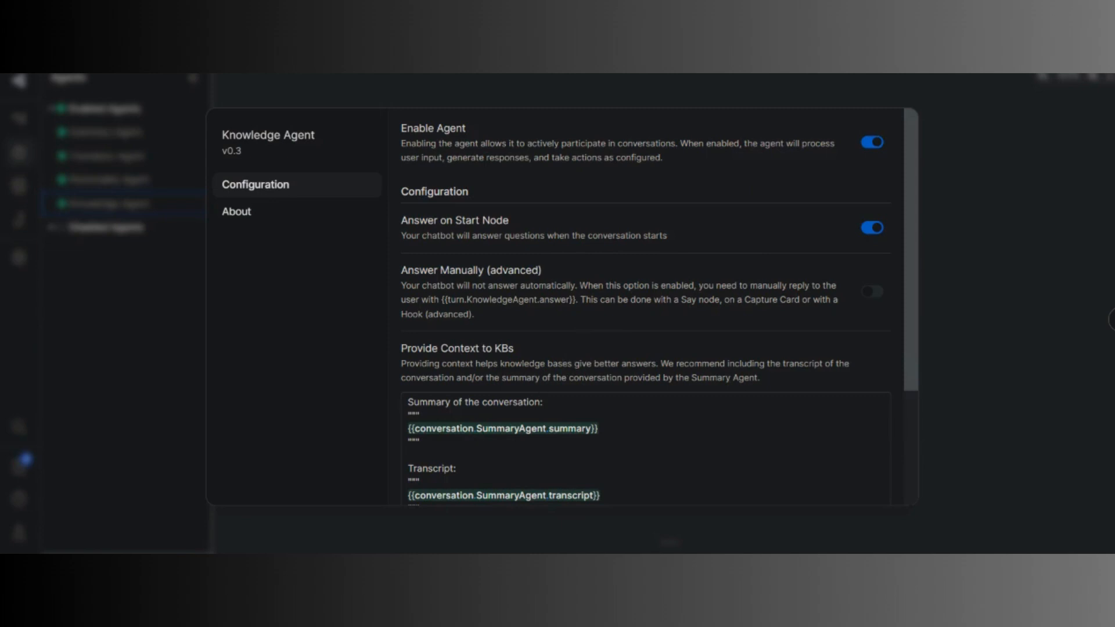
click(1064, 376)
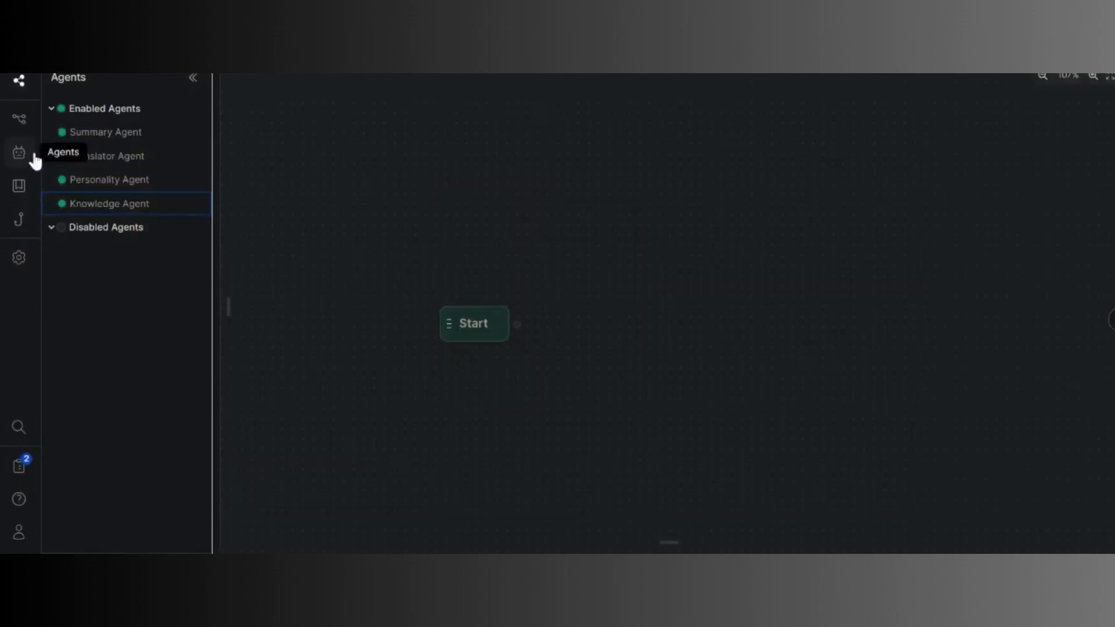
Examine the web pages indexed in the .XML knowledge base
click(23, 124)
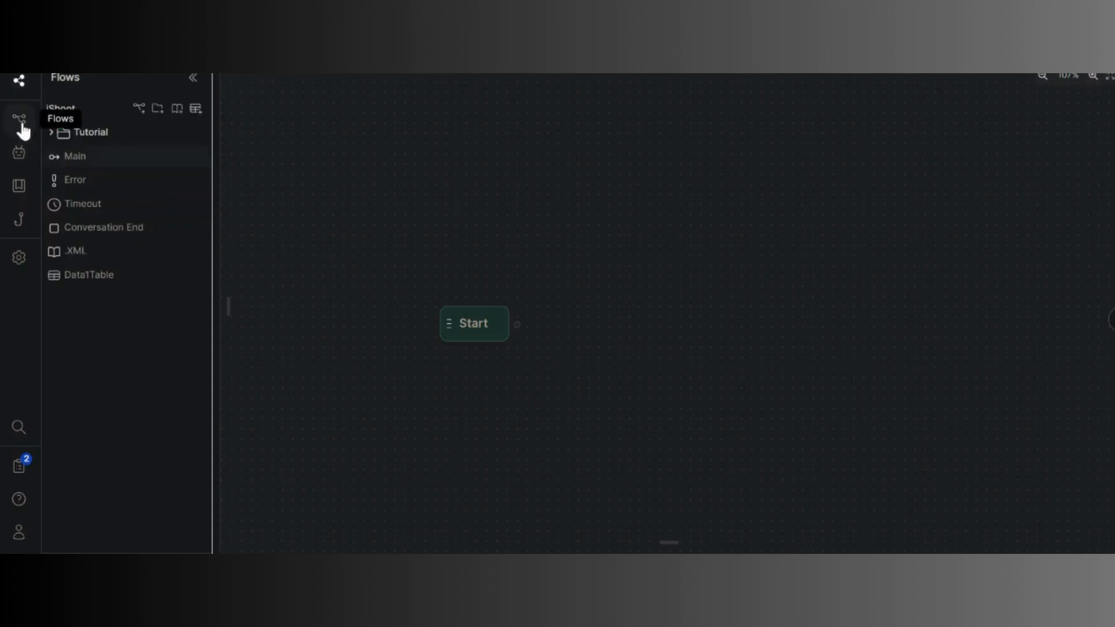
click(96, 255)
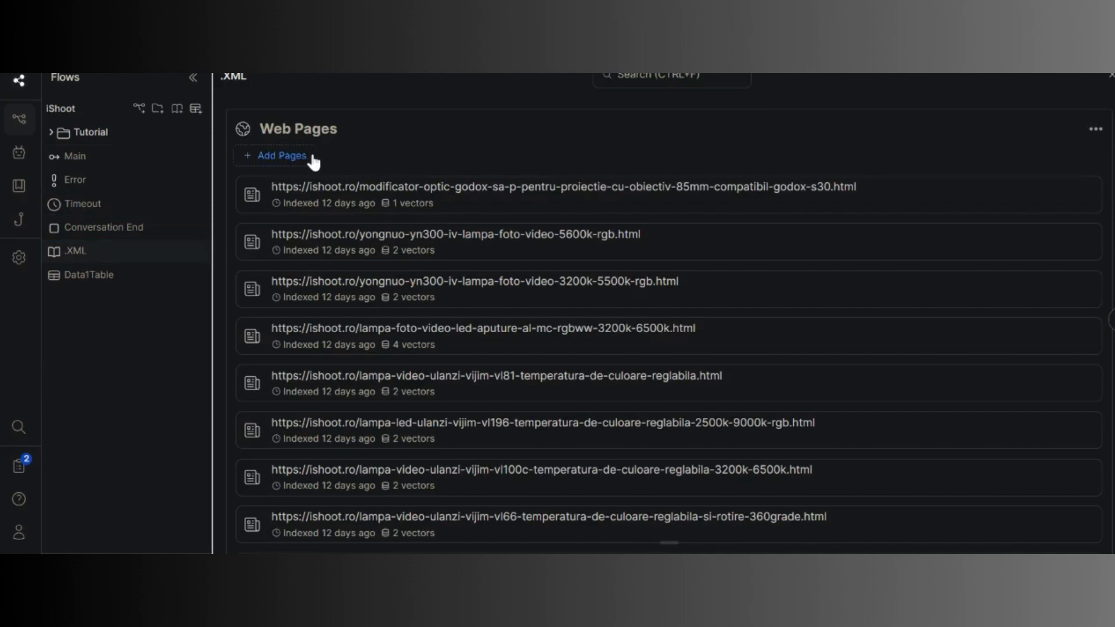
scroll(393, 251, down, 2)
scroll(668, 306, up, 2)
scroll(671, 314, down, 2)
scroll(670, 313, down, 10)
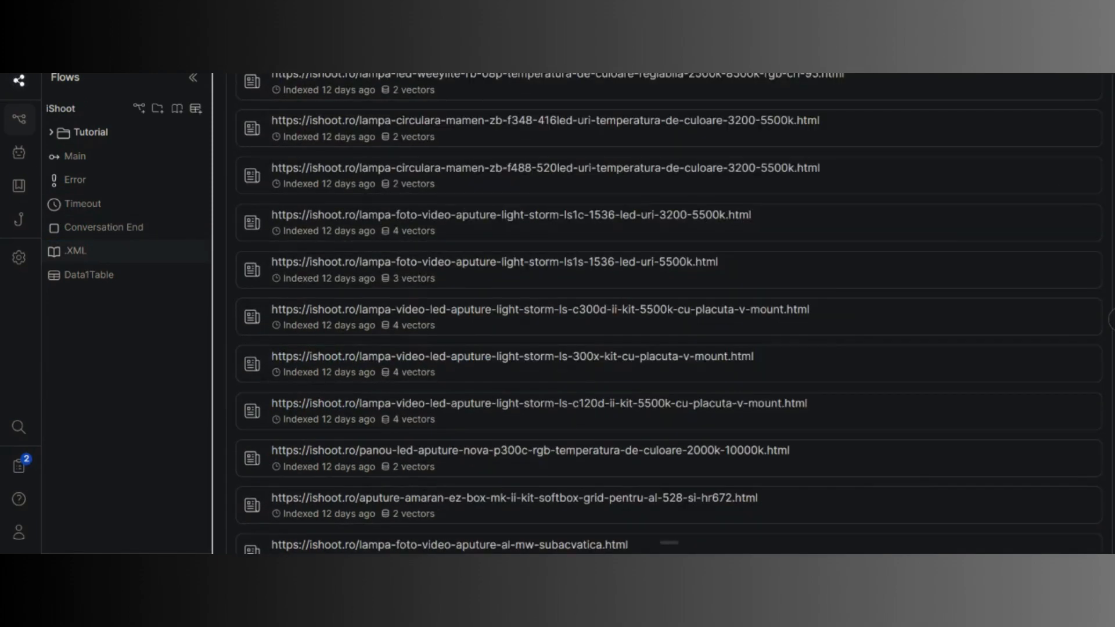
scroll(669, 313, down, 10)
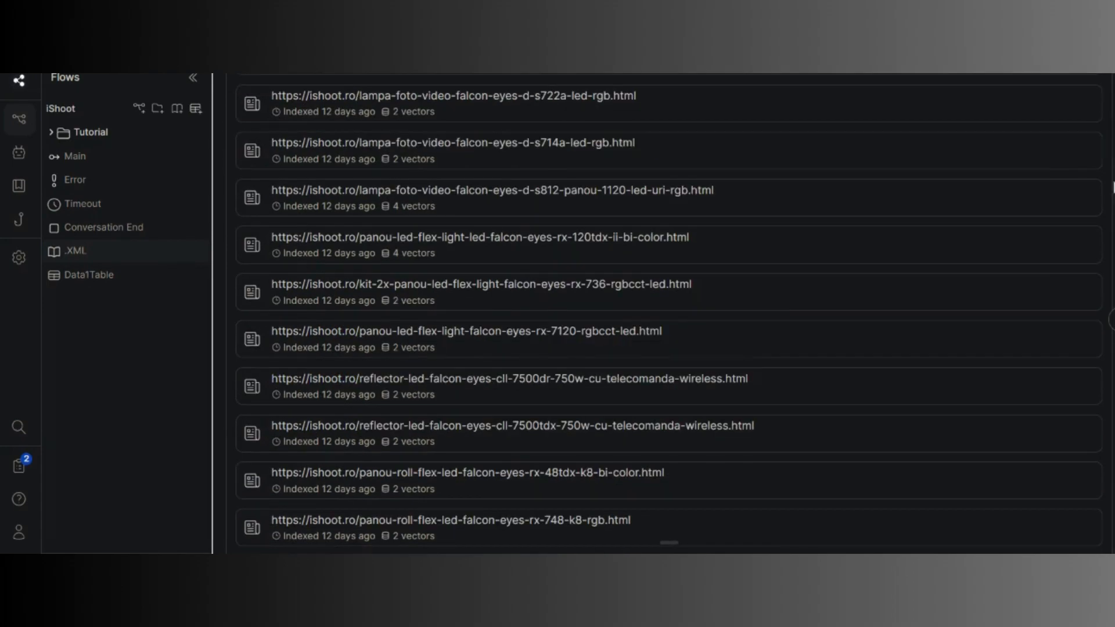
scroll(668, 313, down, 10)
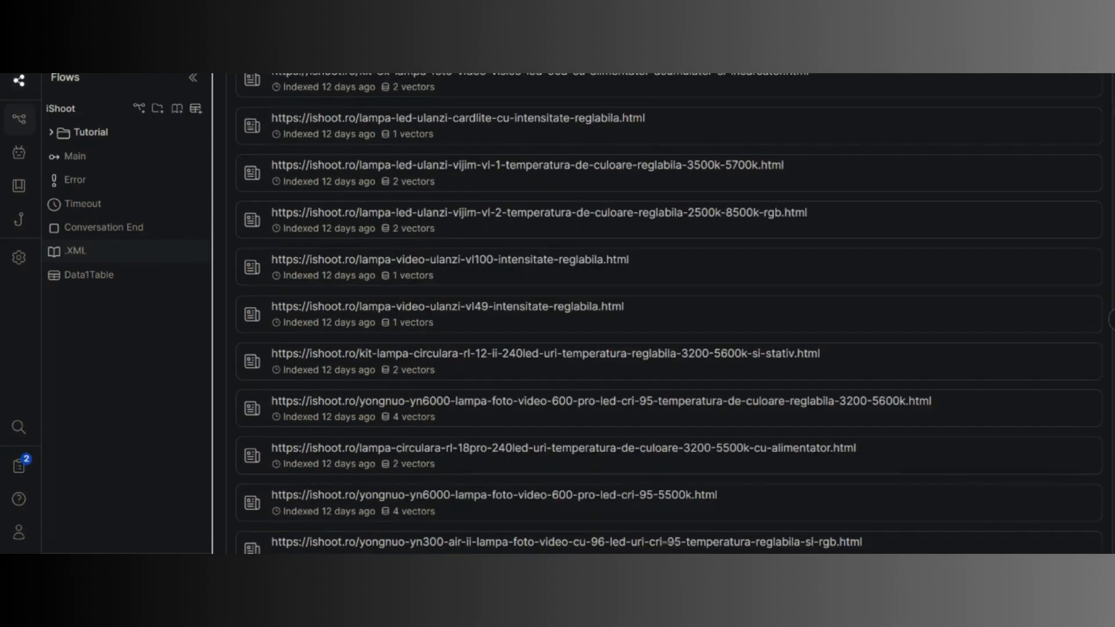
scroll(669, 313, down, 20)
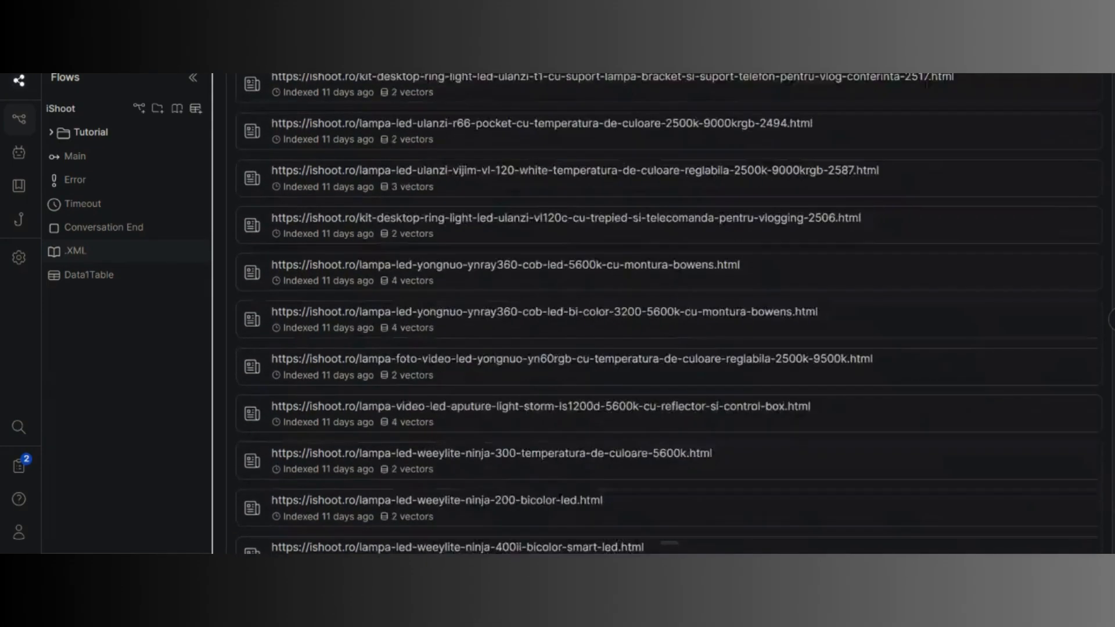
scroll(669, 313, down, 20)
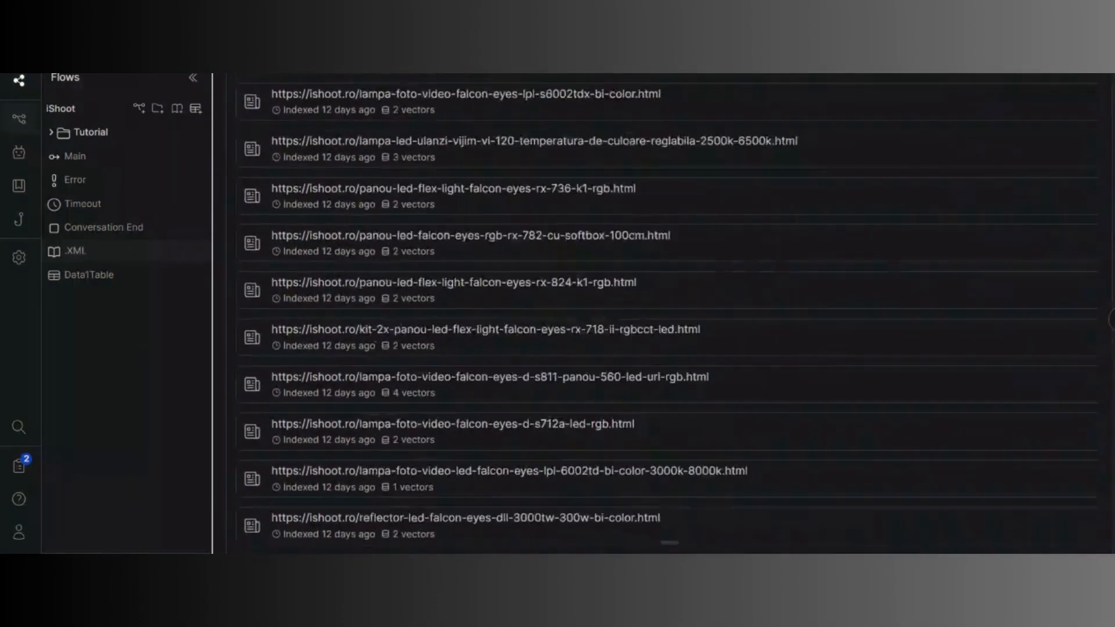
scroll(713, 133, up, 20)
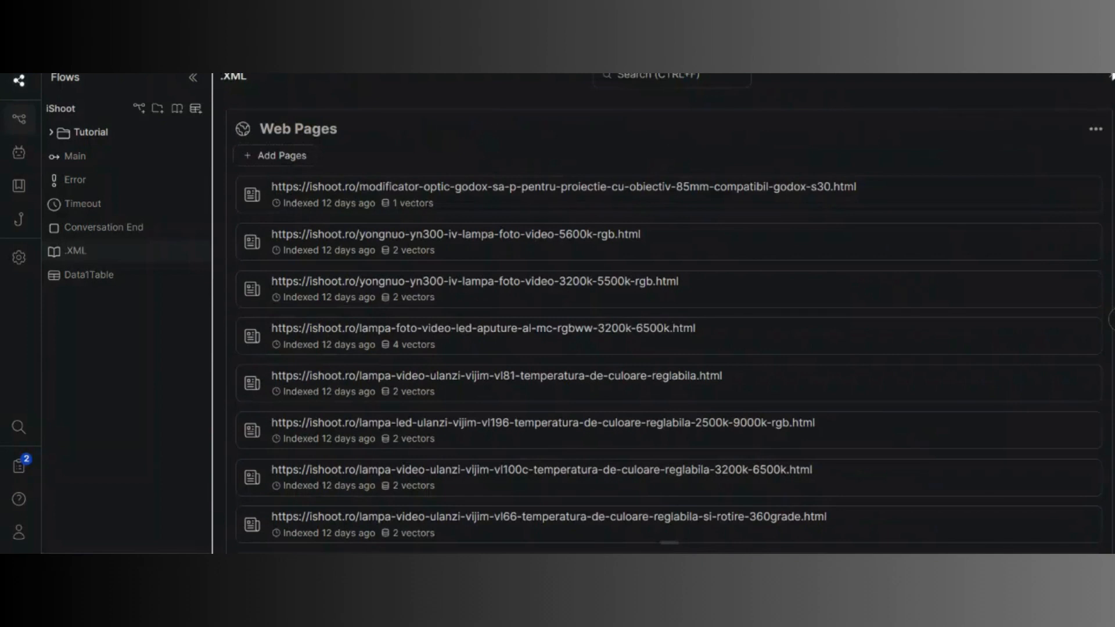
scroll(669, 314, down, 15)
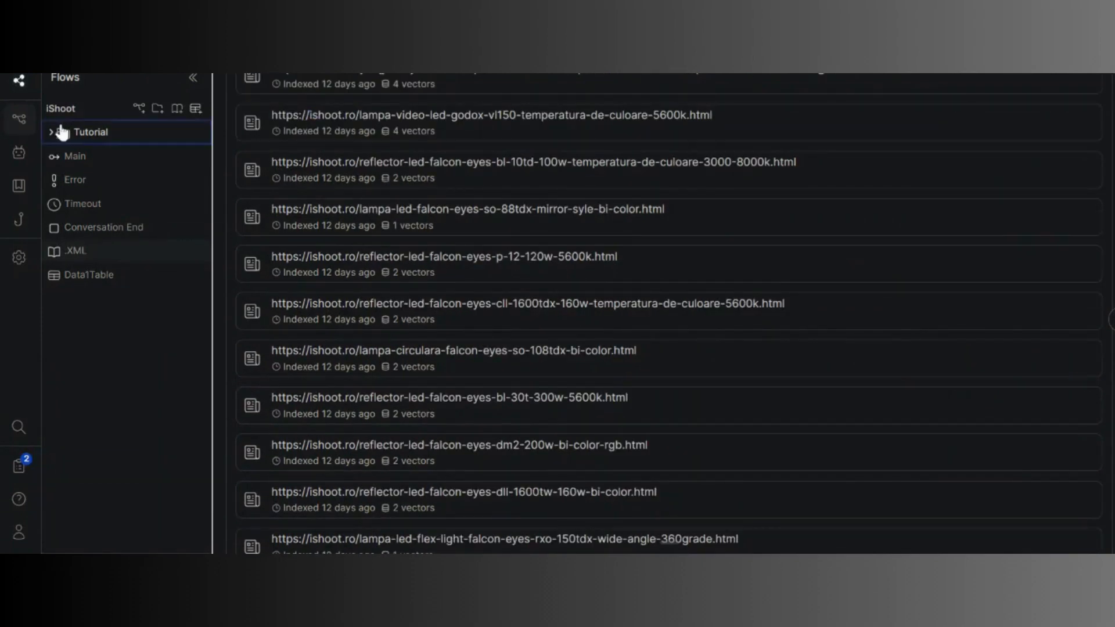
In the Main workflow, add a standard node beside the Start node and connect Start to it
click(74, 162)
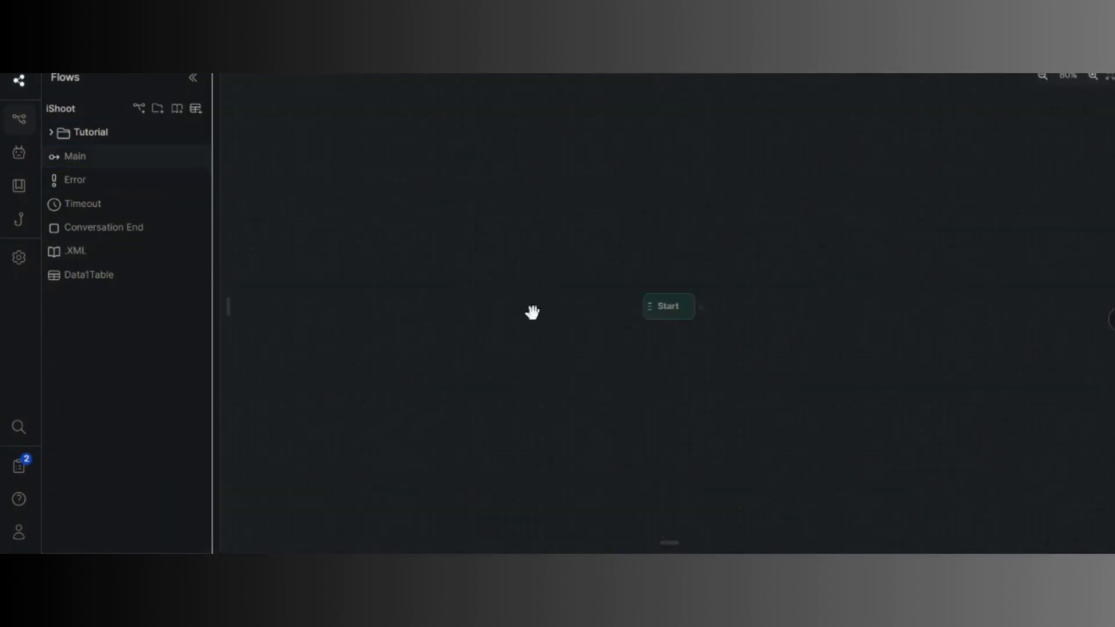
drag(530, 310, 448, 318)
drag(617, 375, 525, 367)
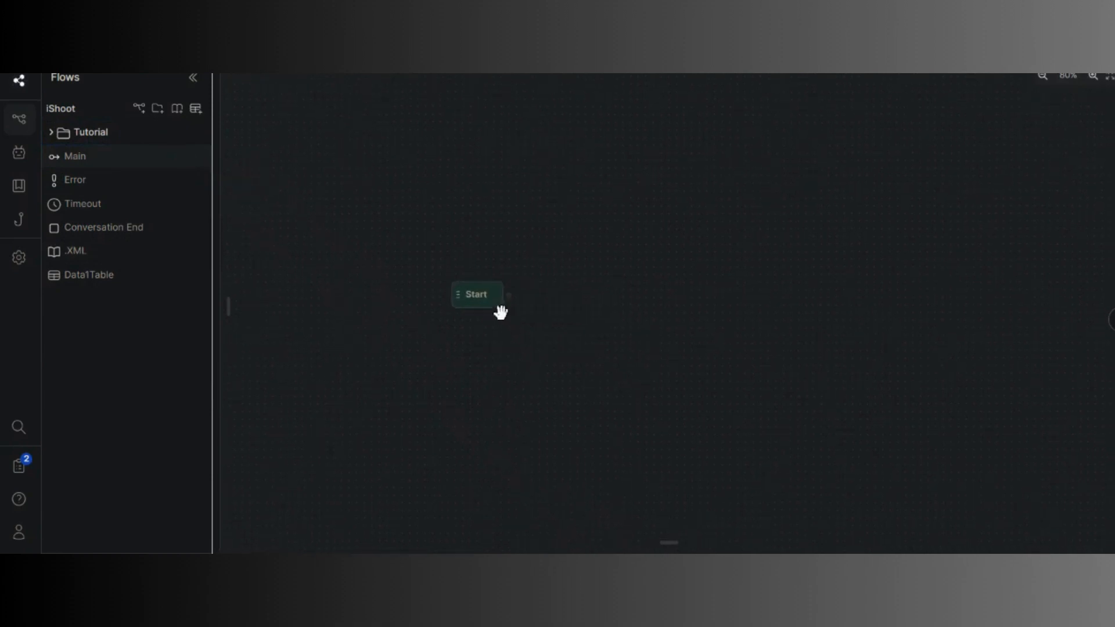
right_click(543, 267)
click(577, 286)
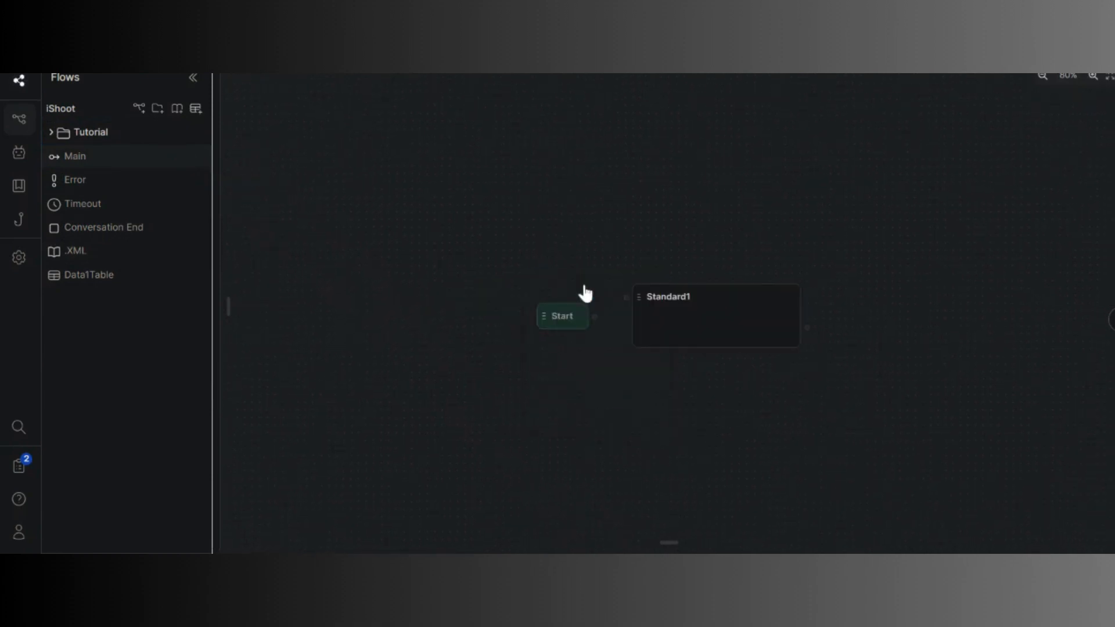
drag(588, 318, 625, 297)
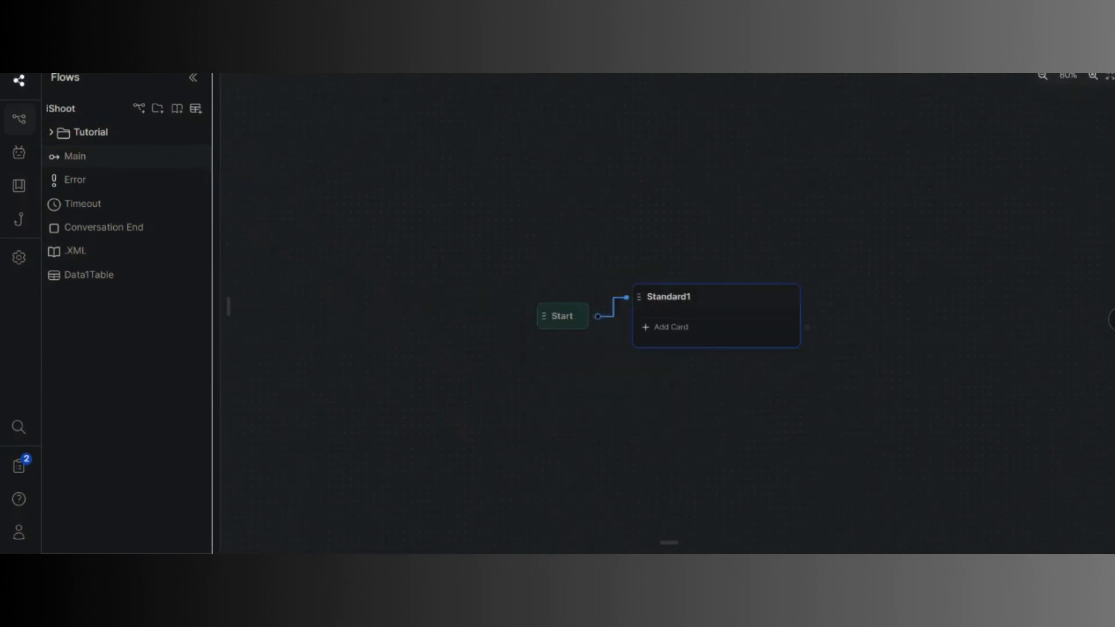
Rename the new standard node as "language"
click(665, 298)
double_click(666, 297)
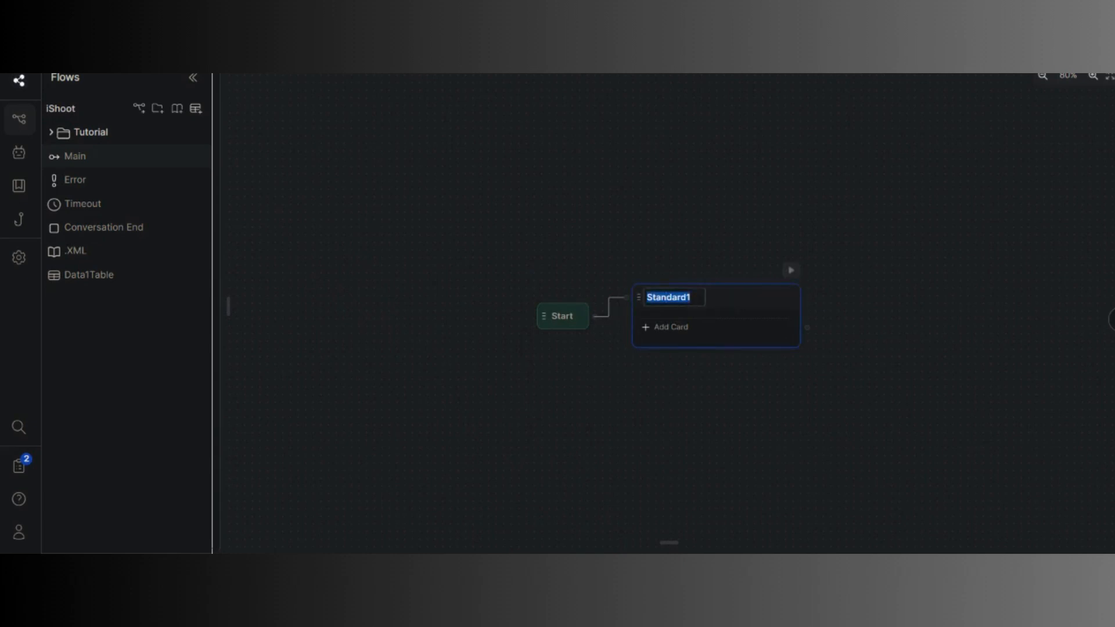
text(language)
key(Return)
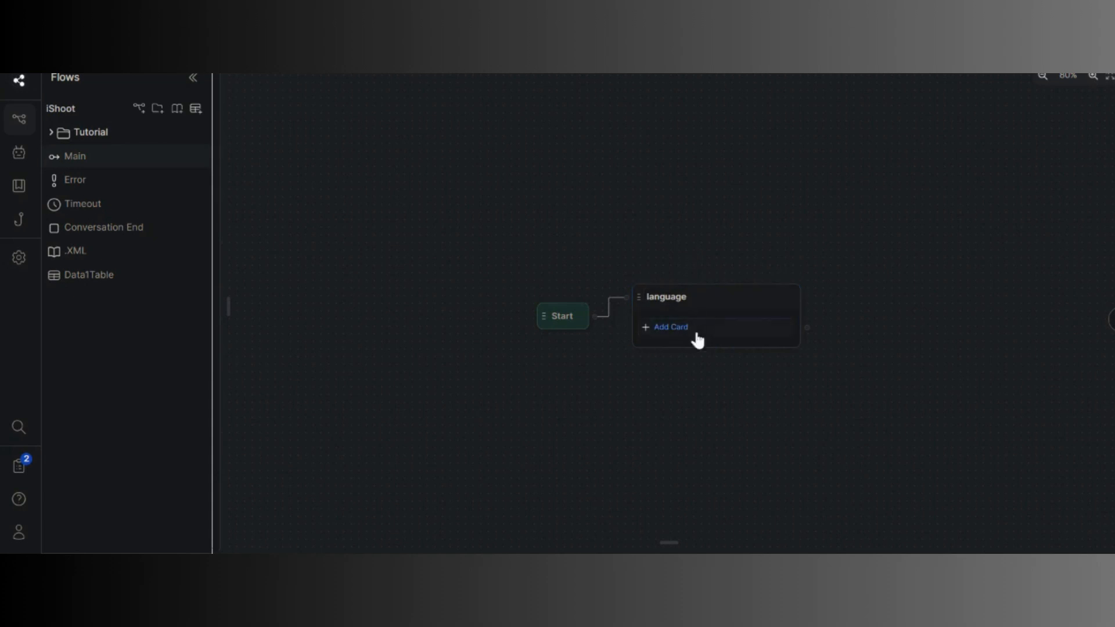
Add a Single Choice capture card to the language node
click(692, 337)
scroll(332, 283, down, 6)
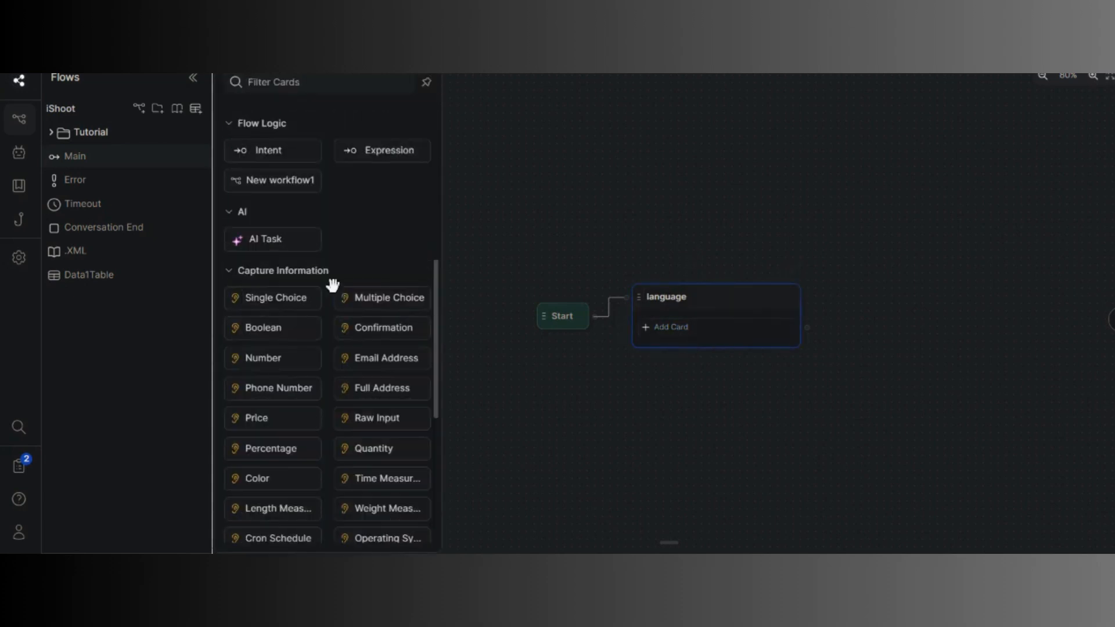
drag(287, 297, 705, 323)
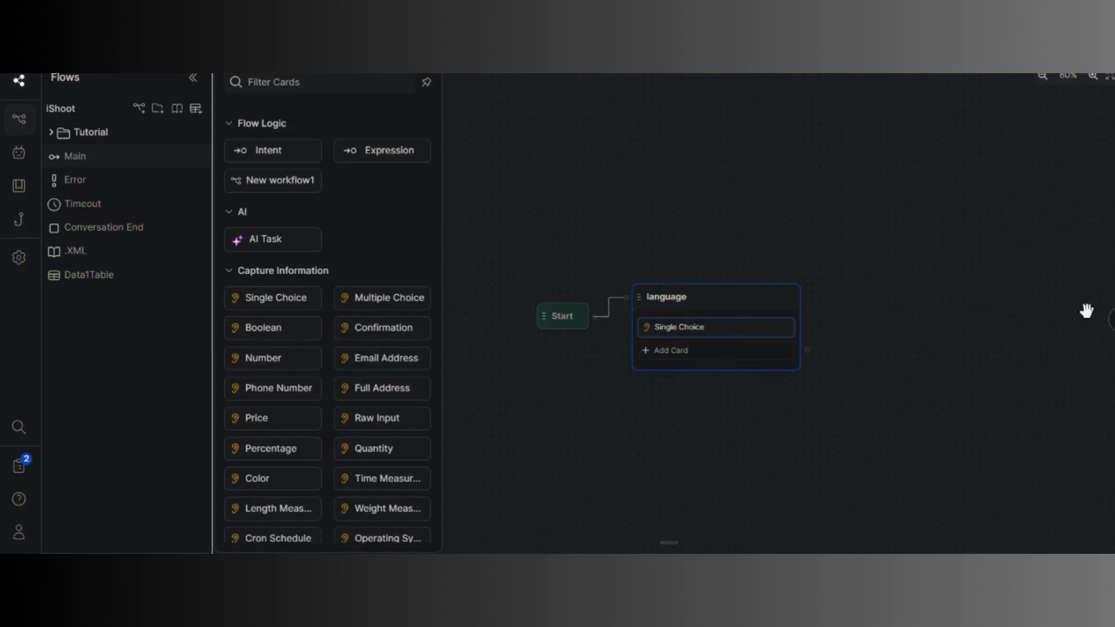
Set the Single Choice card's question to the user to "Please selcet your language"
click(1111, 319)
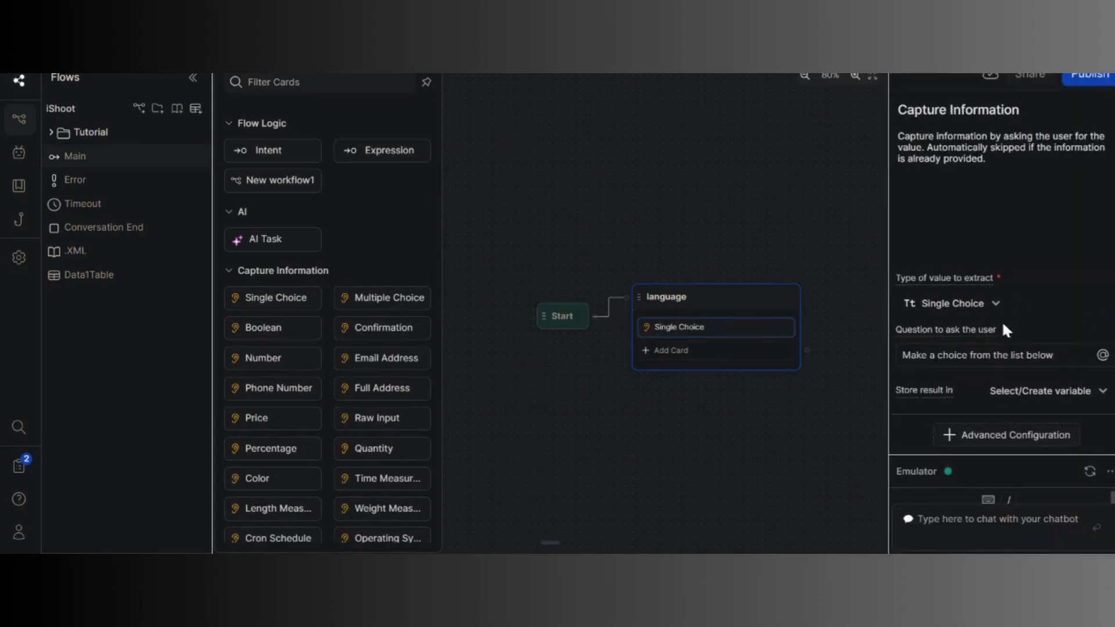
key(ctrl+a)
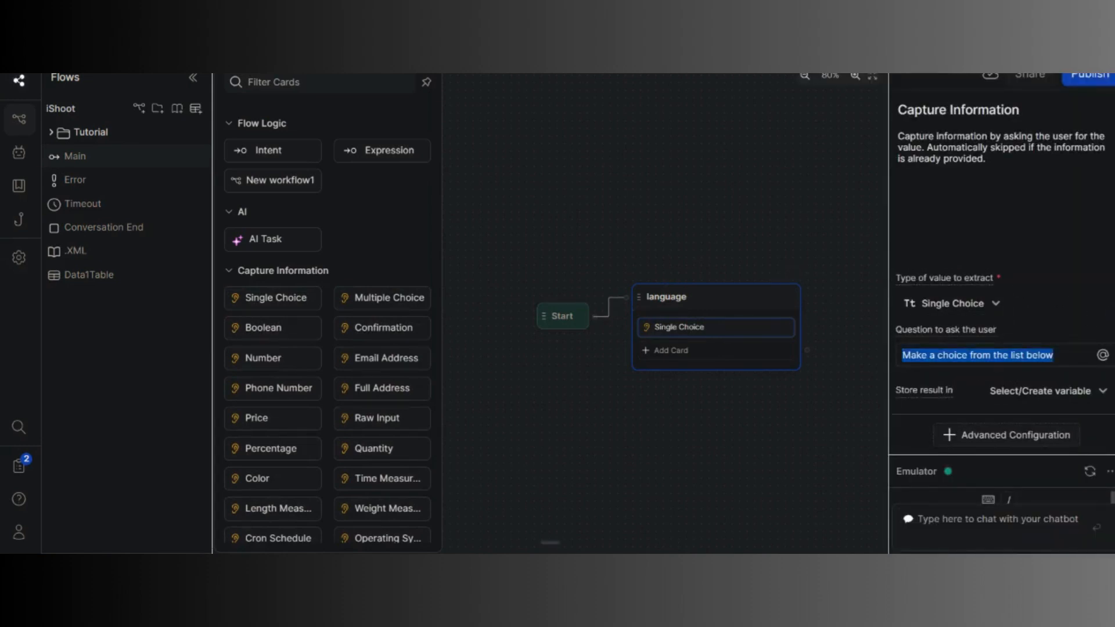
text(p)
key(BackSpace)
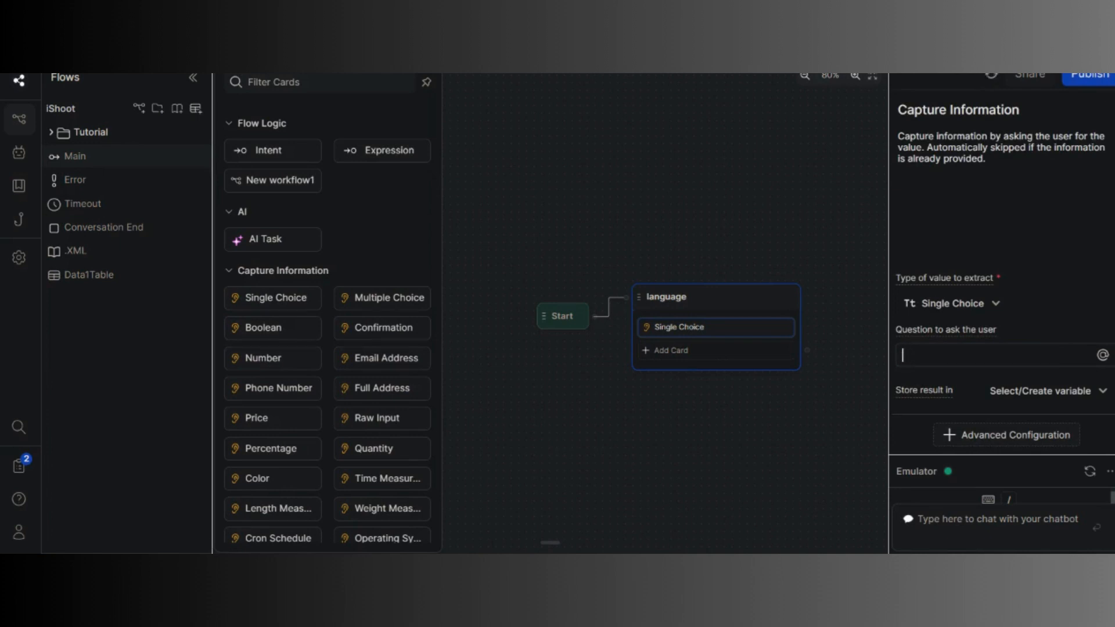
text(Please selcet your lan)
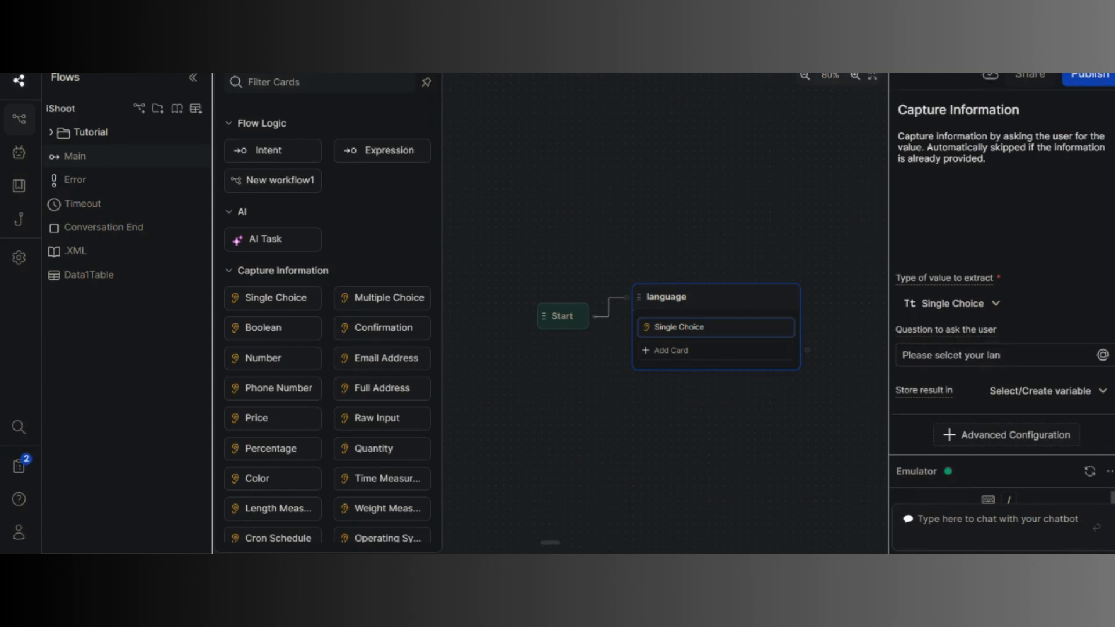
text(guage)
Add the choices English and Romanian to the Single Choice card
click(1034, 433)
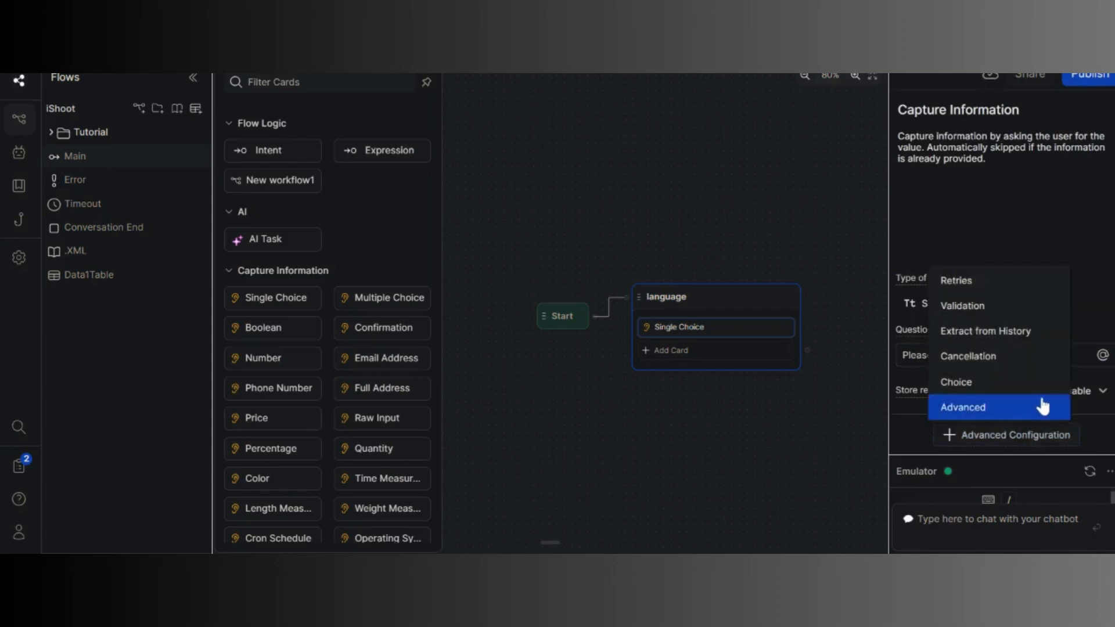
click(1013, 383)
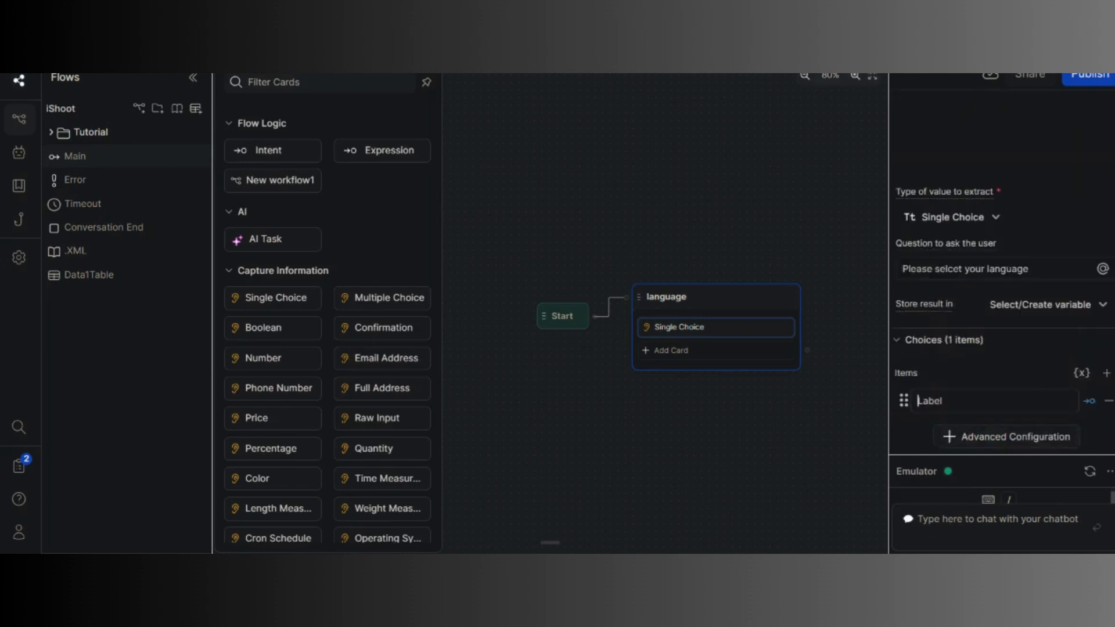
text(English)
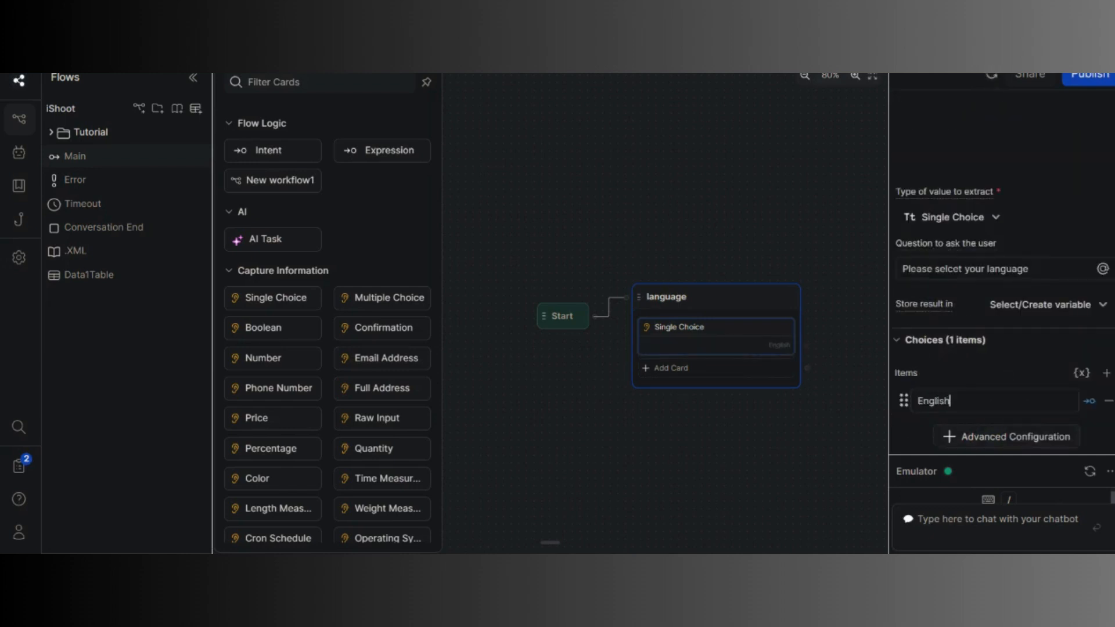
click(1106, 373)
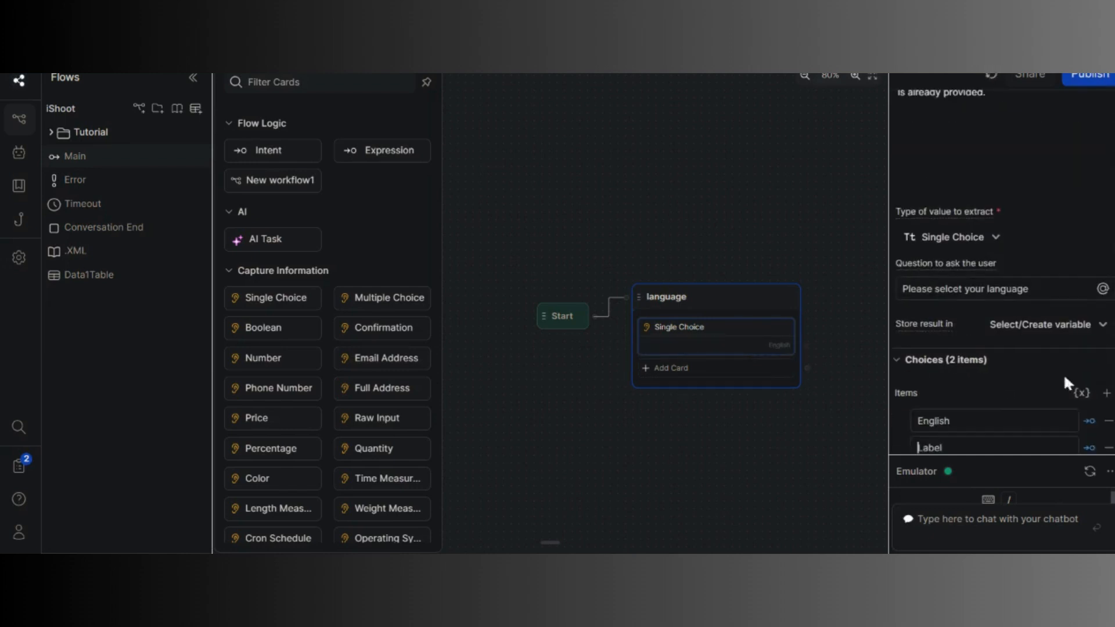
text(Ro)
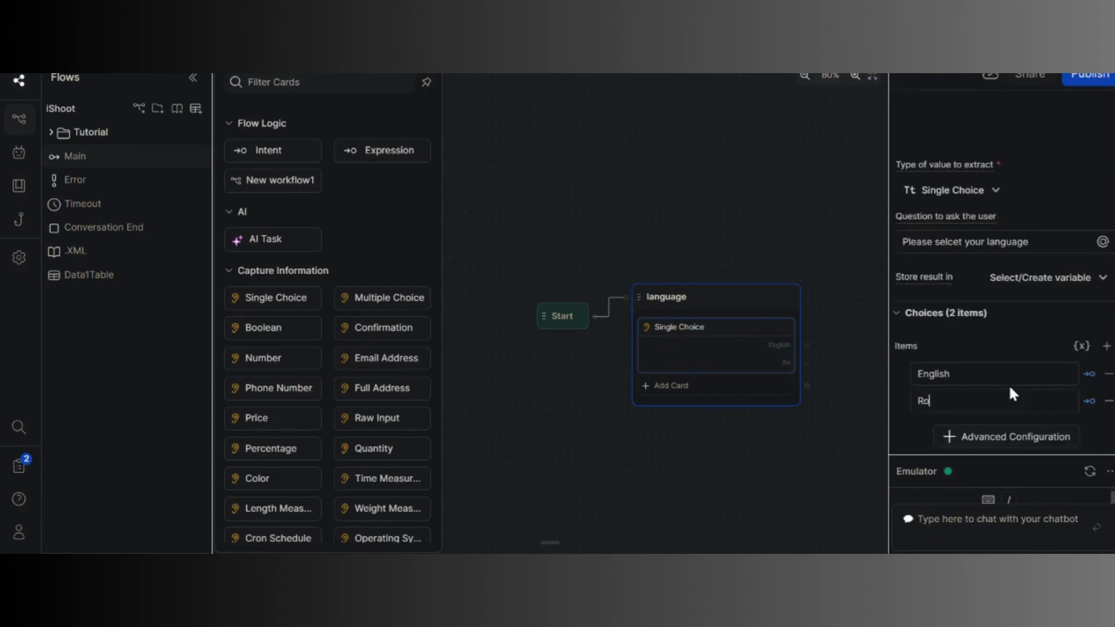
text(manian)
click(691, 464)
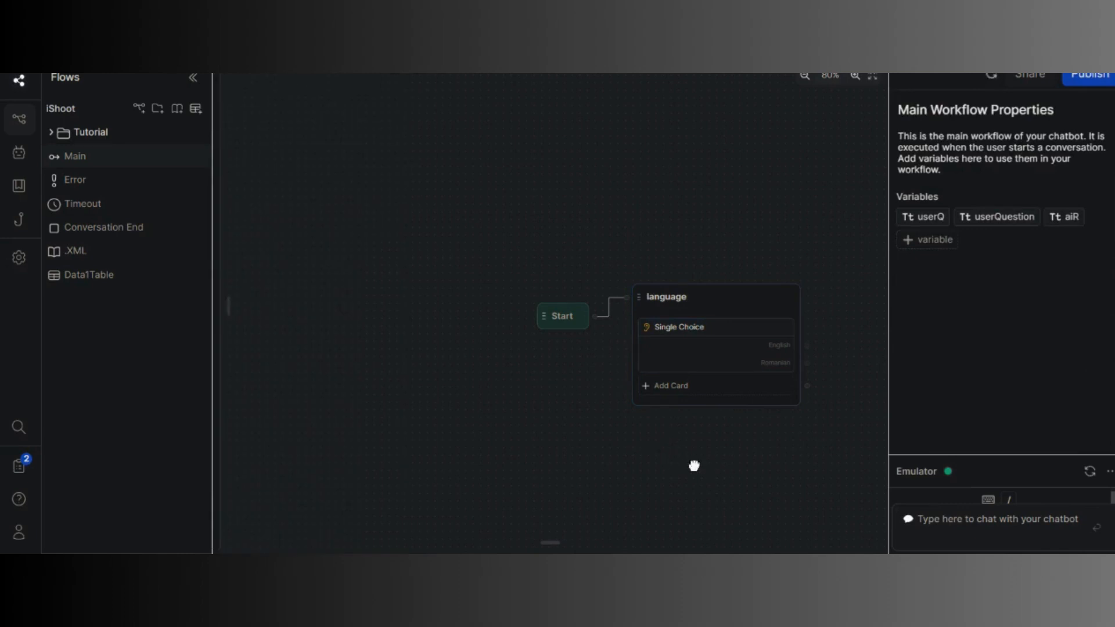
Create a standard node connected to the English choice of the language node
drag(694, 465, 410, 458)
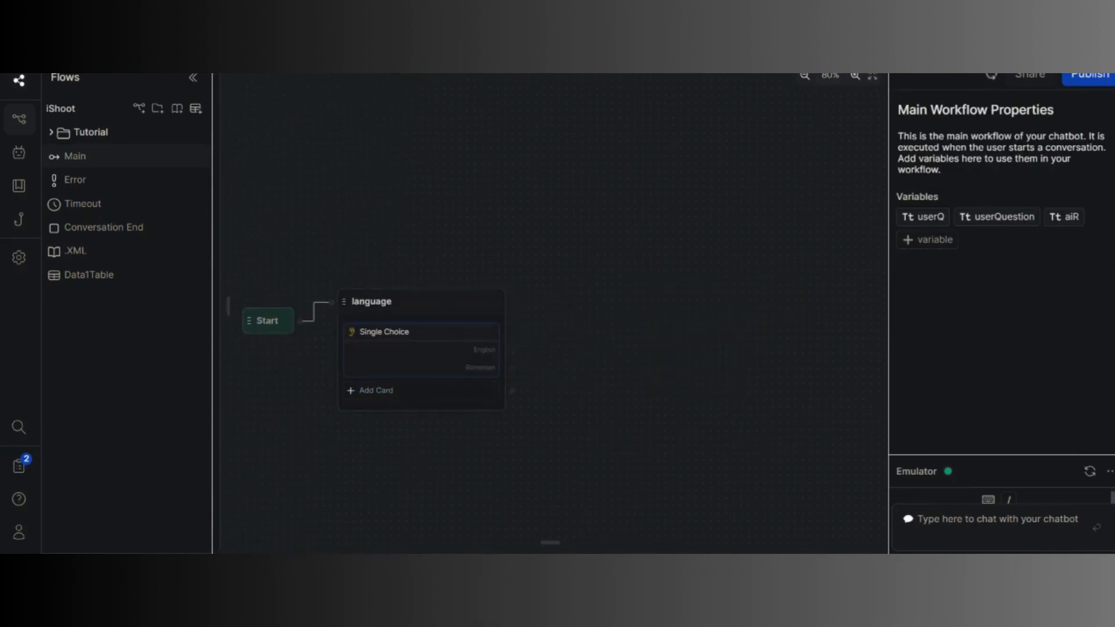
drag(512, 350, 552, 305)
click(580, 323)
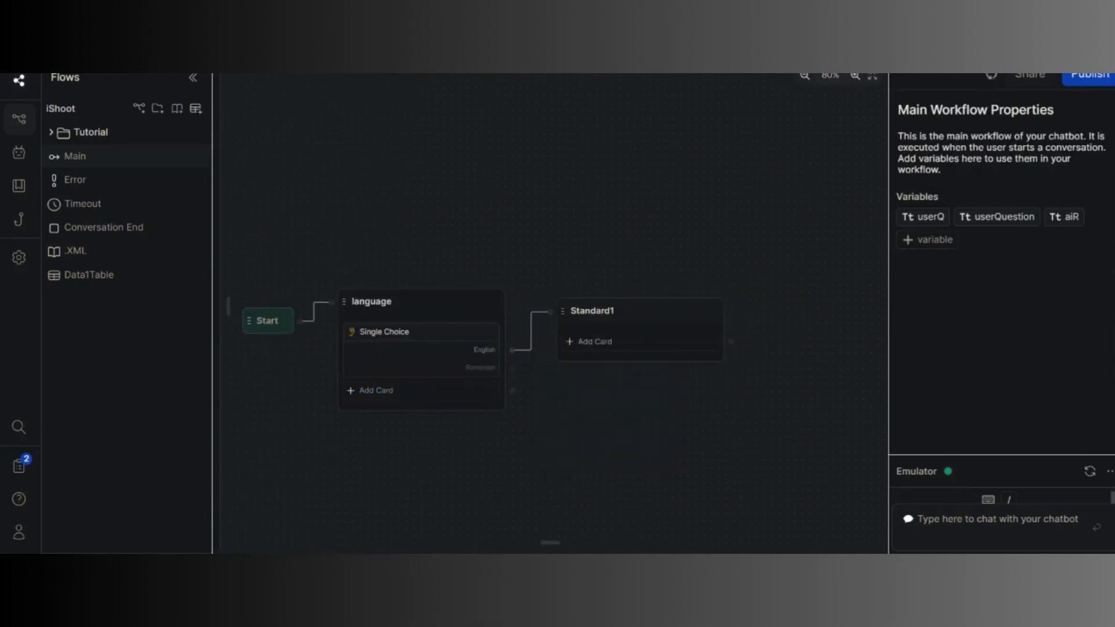
Add an Execute code card to the node connected to the English choice
click(613, 346)
scroll(341, 299, up, 2)
scroll(341, 300, down, 4)
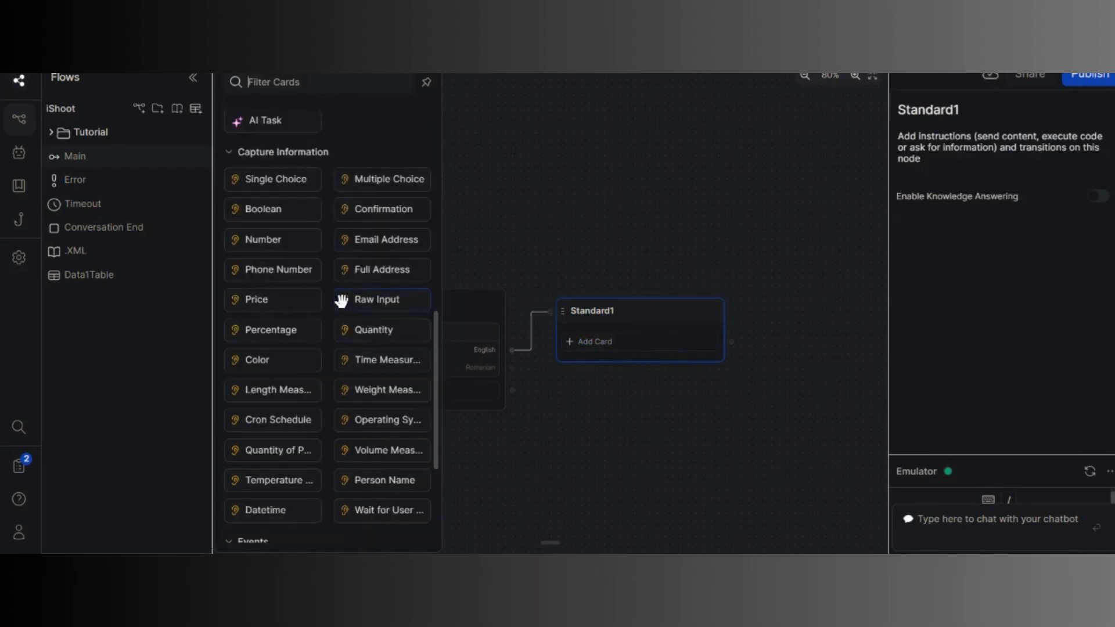
scroll(341, 301, down, 8)
drag(298, 293, 652, 333)
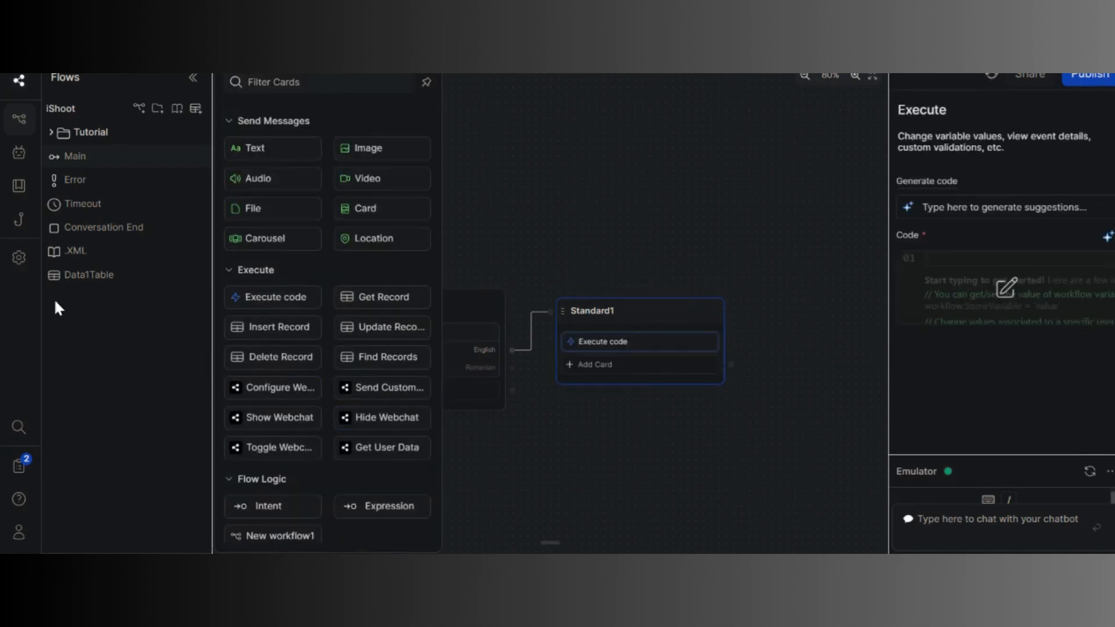
Copy the Quick Reference snippet that sets the language, user.TranslatorAgent.language = 'en'
click(21, 503)
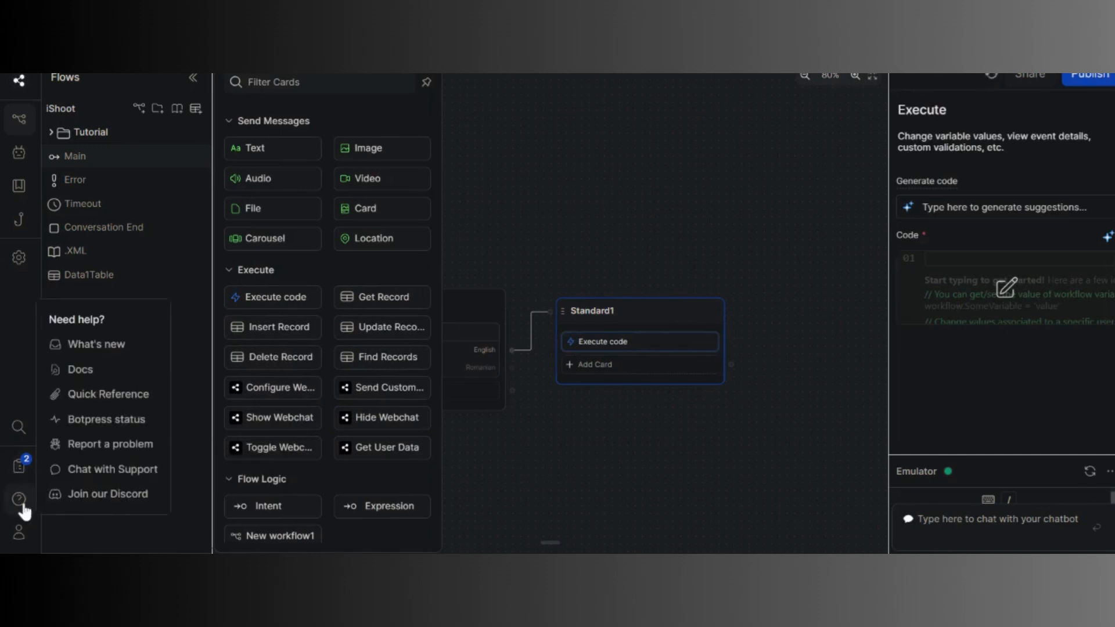
click(105, 394)
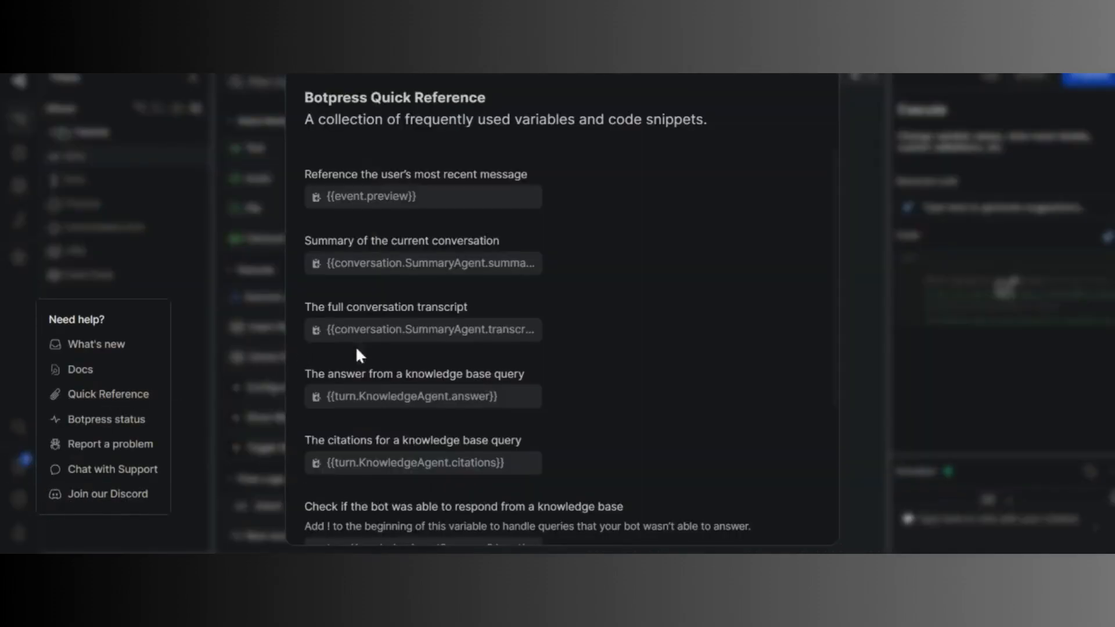
scroll(419, 349, down, 3)
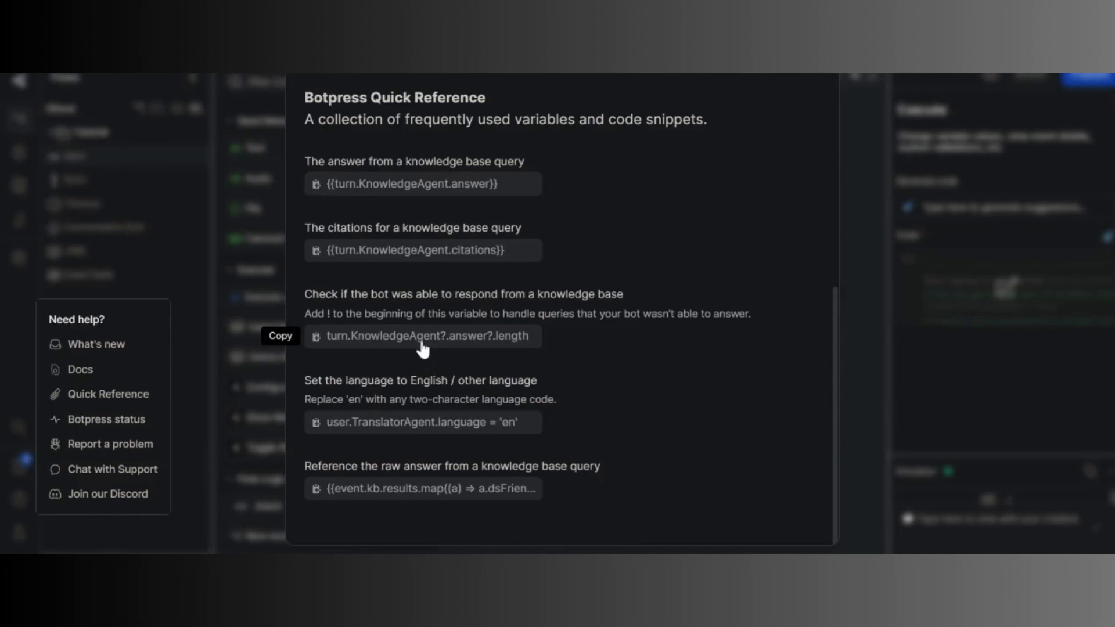
click(461, 436)
click(270, 429)
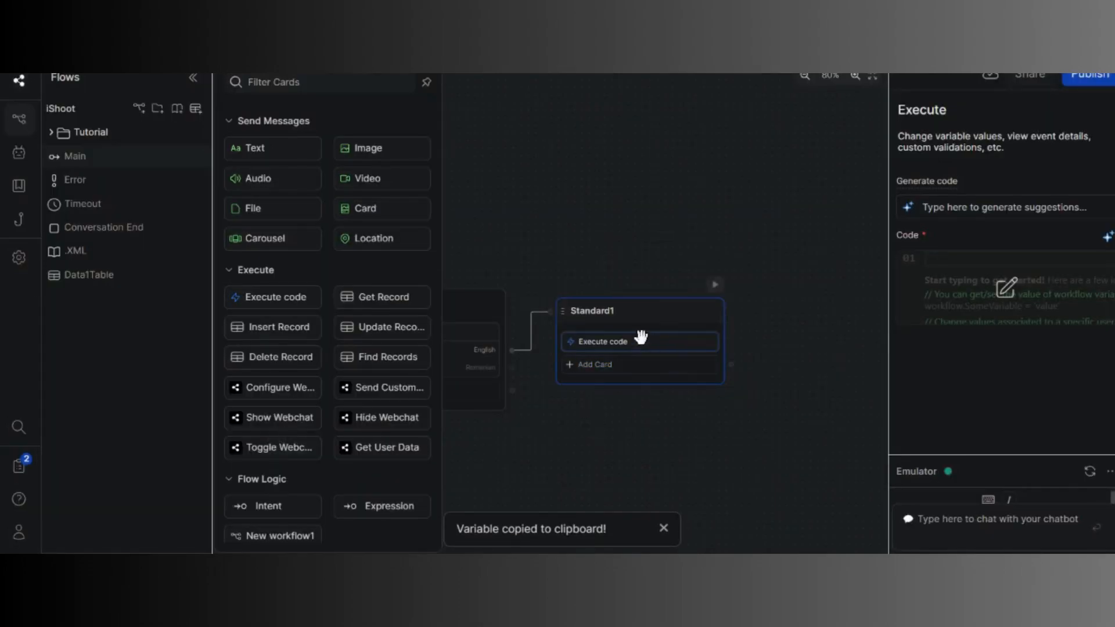
Insert the copied user.TranslatorAgent.language = 'en' snippet into the Execute code card on the English branch and review it
click(1005, 287)
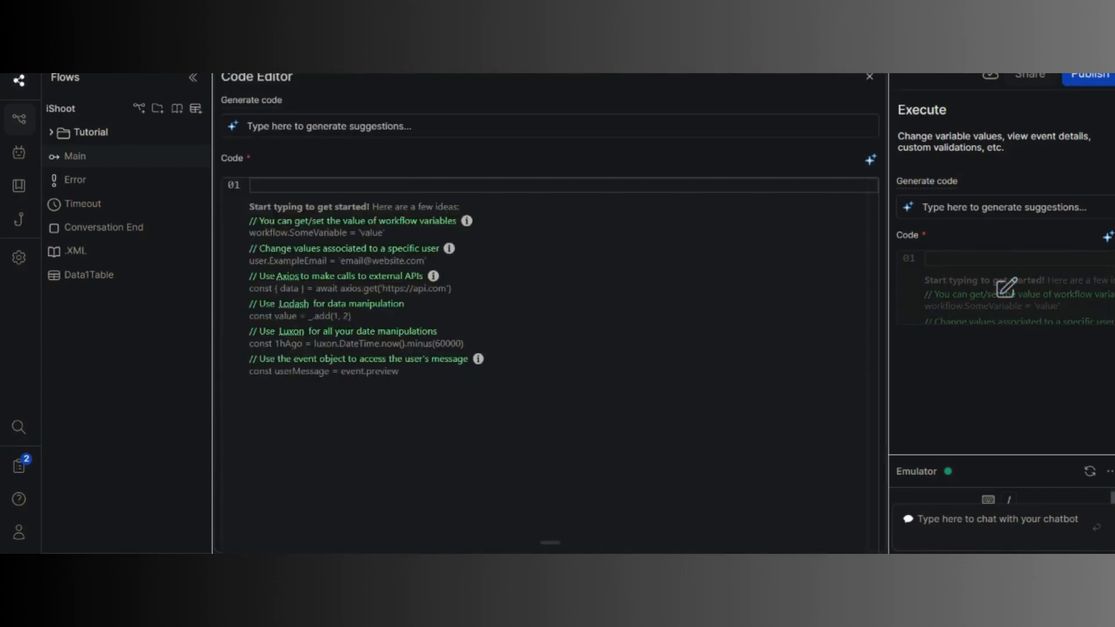
key(ctrl+v)
key(Return)
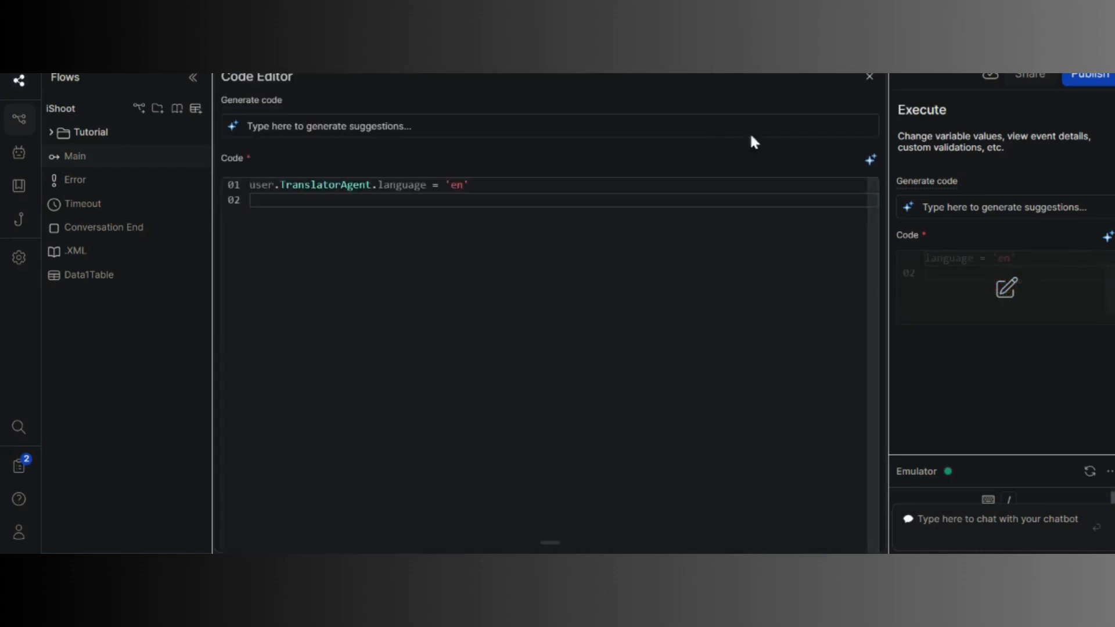
click(868, 79)
click(652, 424)
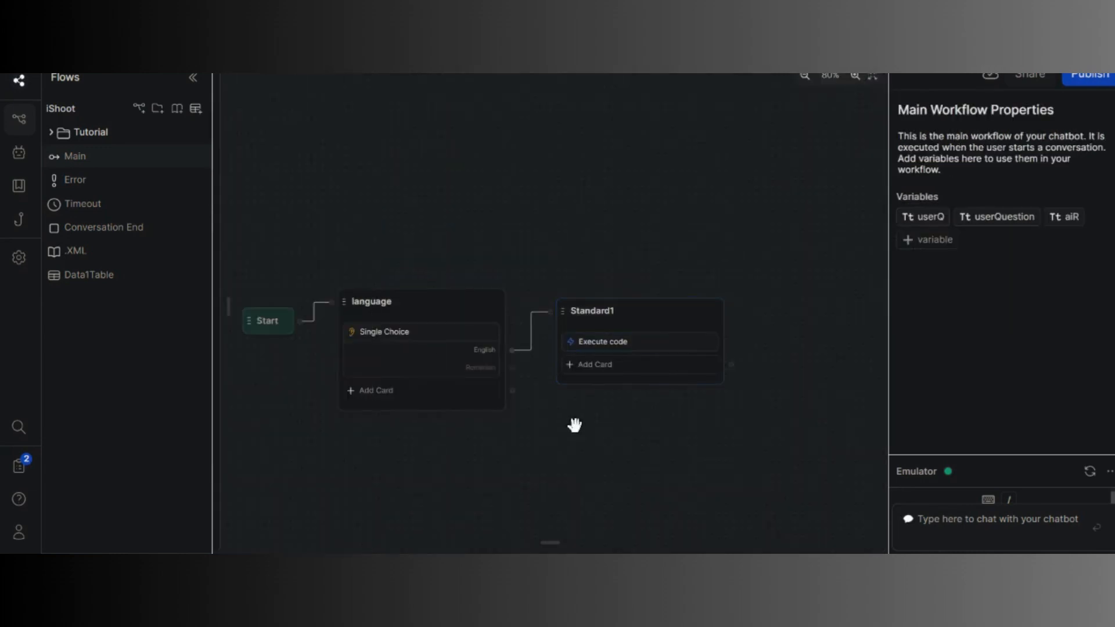
click(627, 342)
click(1009, 294)
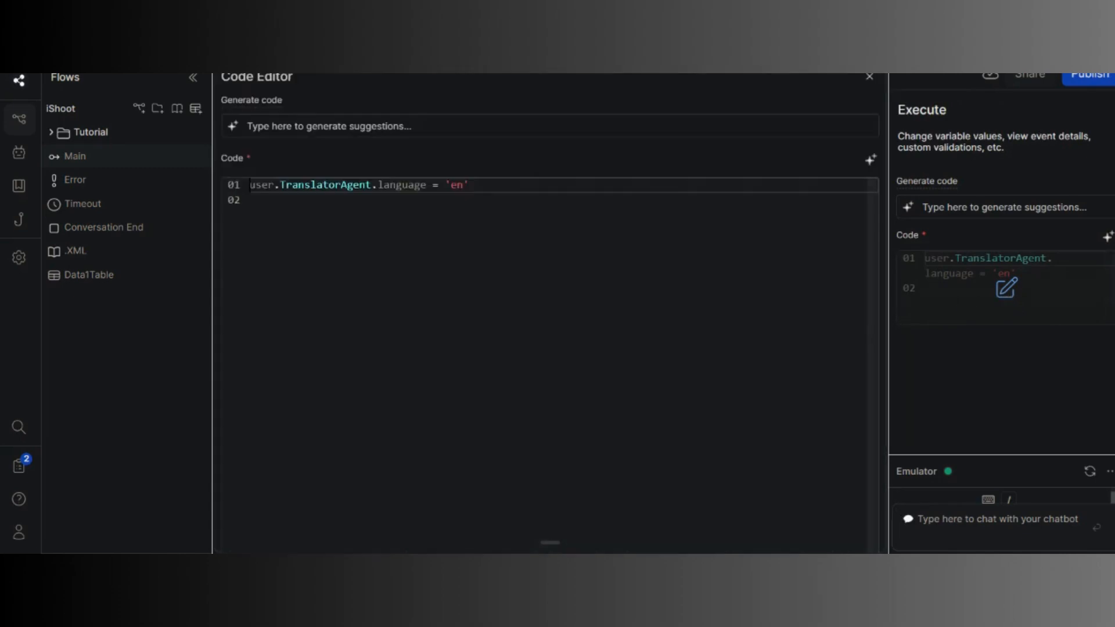
click(869, 78)
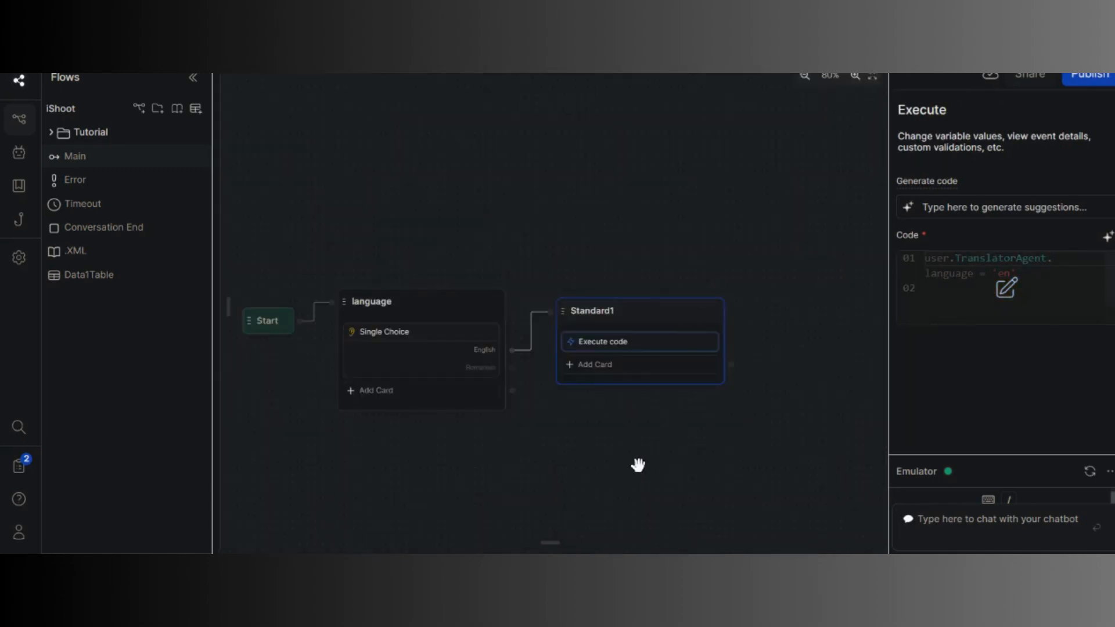
Add an Expression card below the Execute code card and rename the node English
click(660, 374)
scroll(398, 308, down, 2)
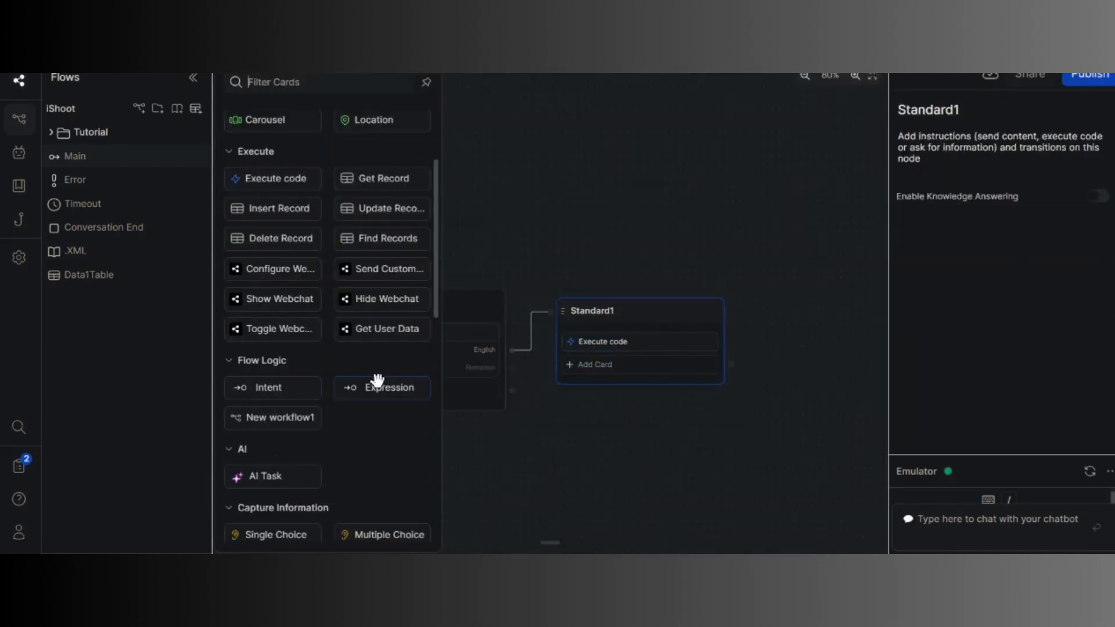
drag(383, 386, 661, 361)
click(598, 311)
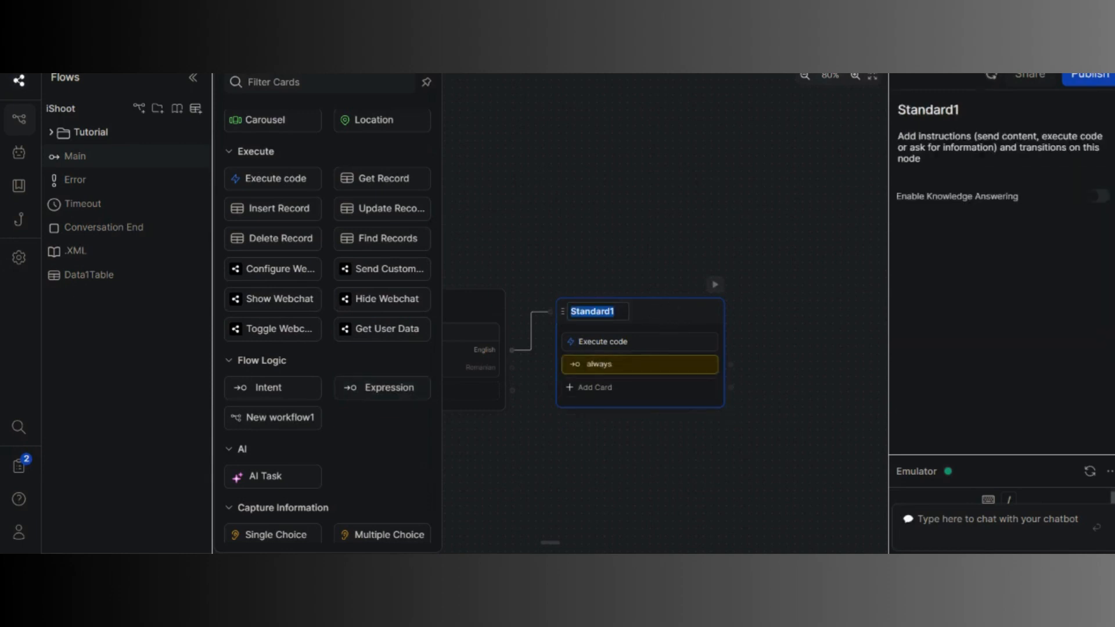
text(English)
click(674, 199)
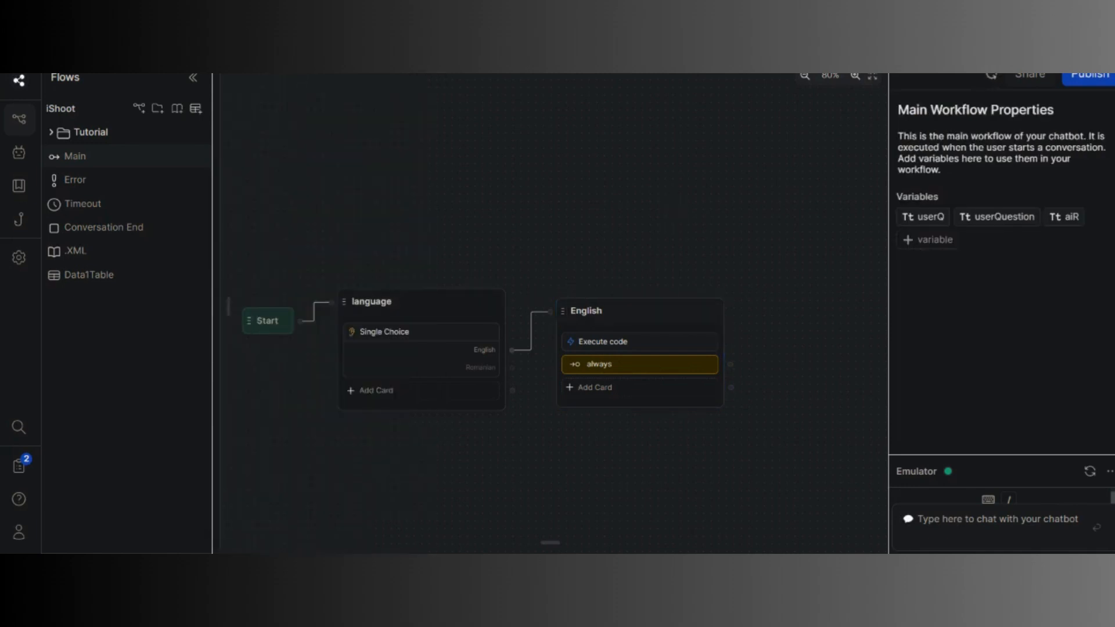
Move the English node up to make room, duplicate it, and place the copy directly below it
drag(621, 302, 631, 245)
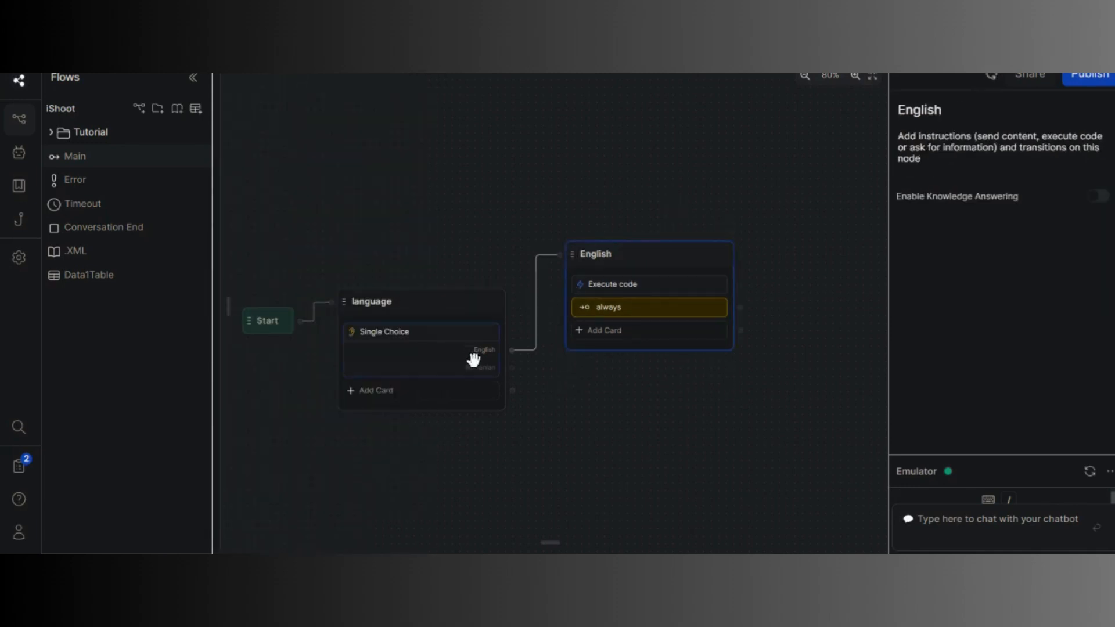
right_click(633, 262)
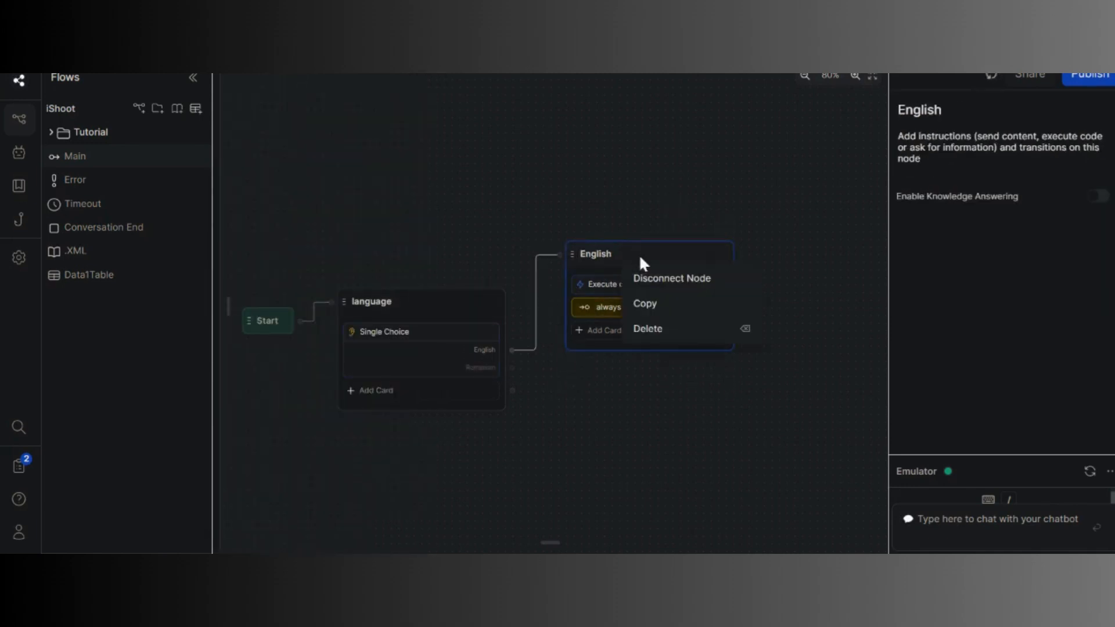
click(666, 308)
right_click(637, 406)
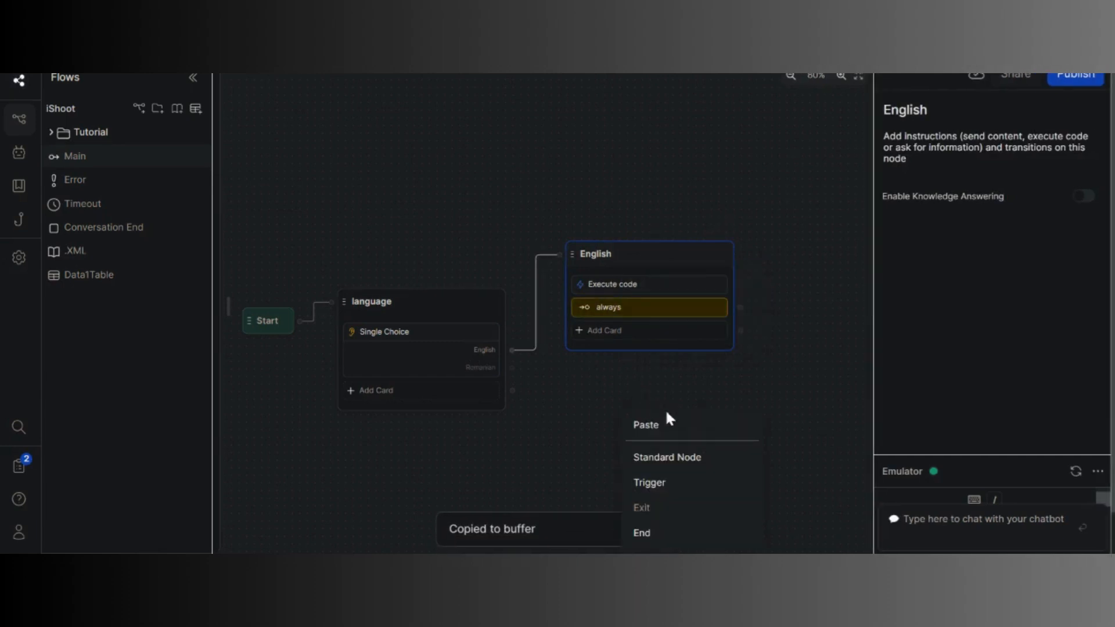
click(679, 457)
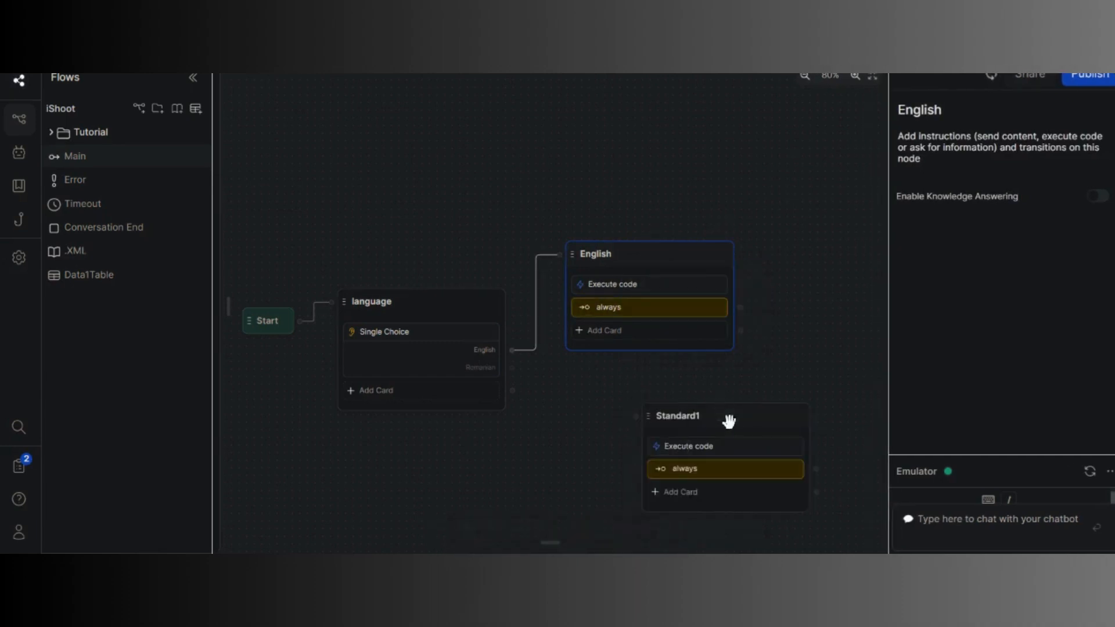
drag(729, 420, 632, 385)
Rename the copied node Romanian
double_click(632, 385)
text(R)
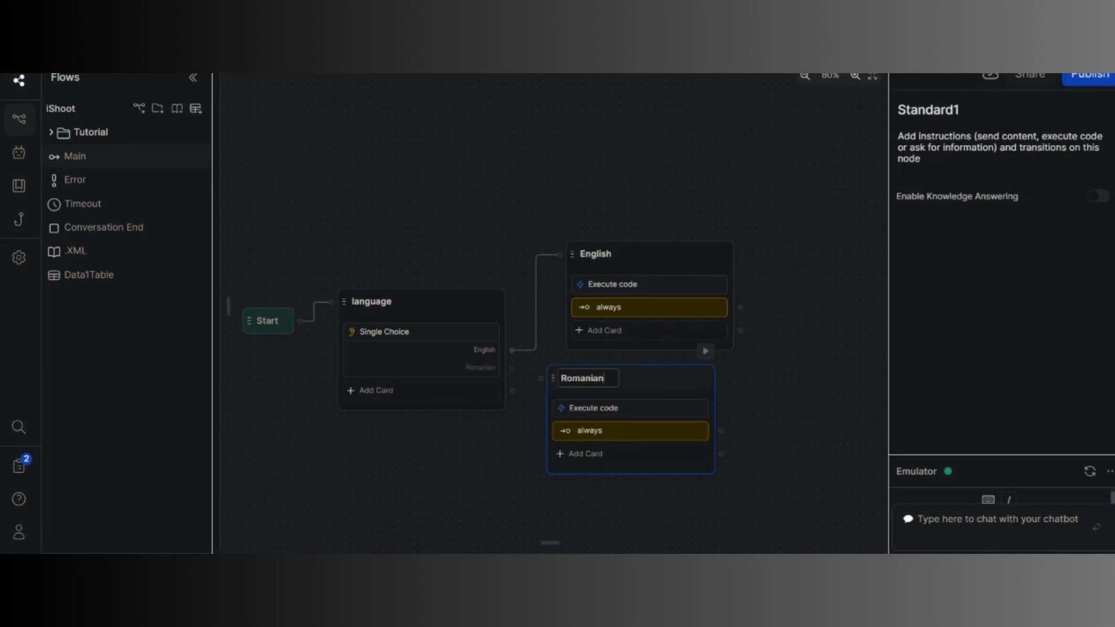
text(omanian)
key(Return)
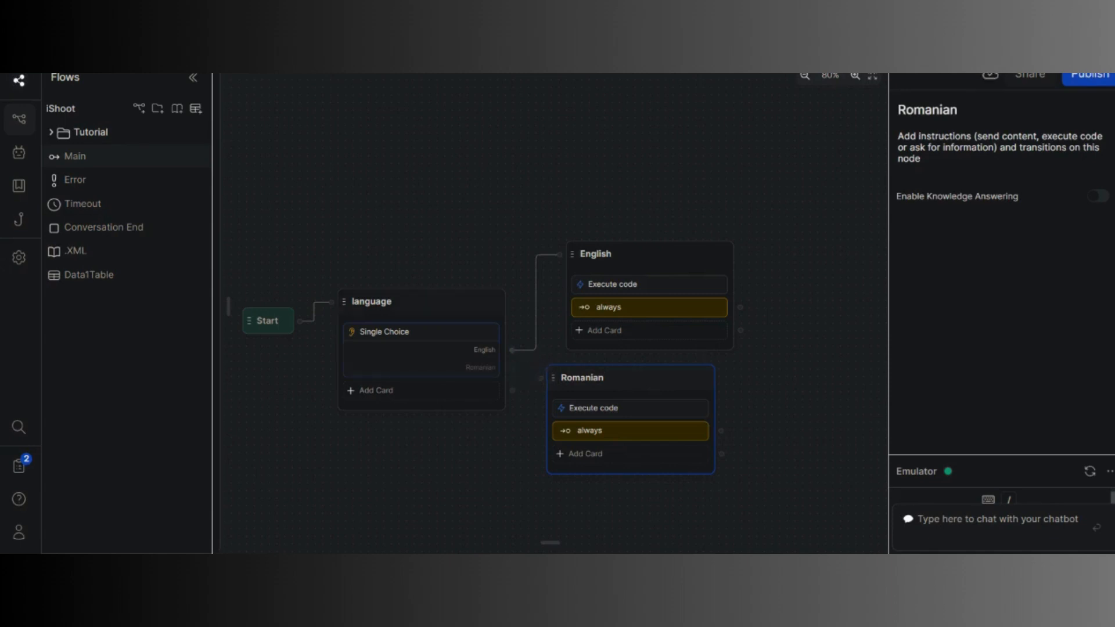
Connect the language node's Romanian choice to the Romanian node and line that node up under the English node
drag(512, 367, 541, 378)
drag(635, 381, 661, 375)
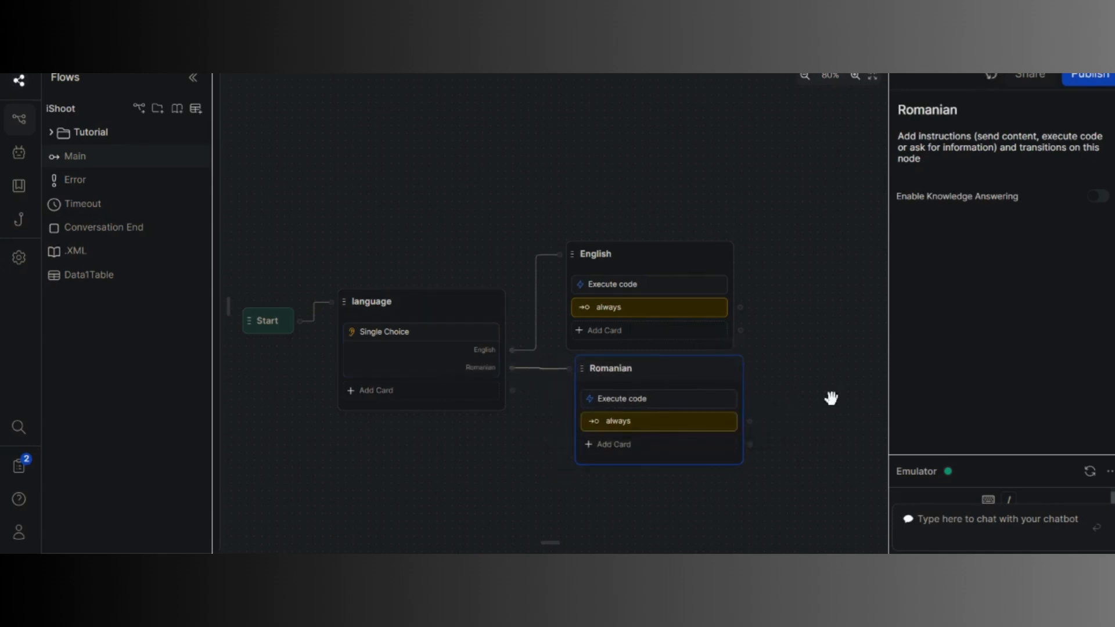
click(534, 275)
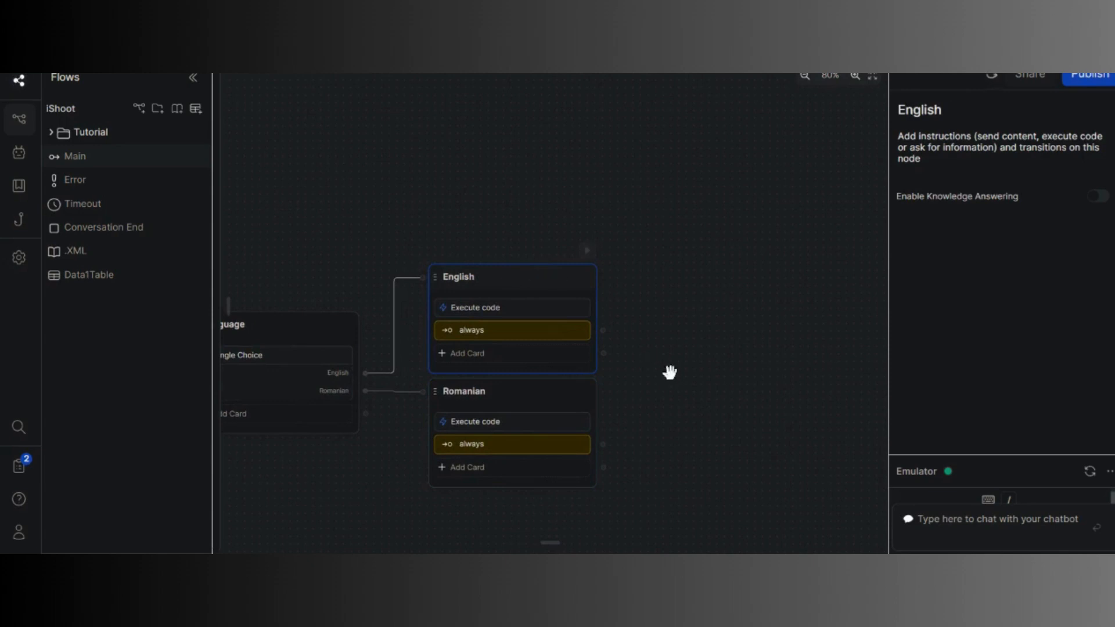
Create a standard node beyond the English and Romanian nodes and name it Greeting
drag(669, 372, 592, 369)
right_click(578, 376)
click(641, 424)
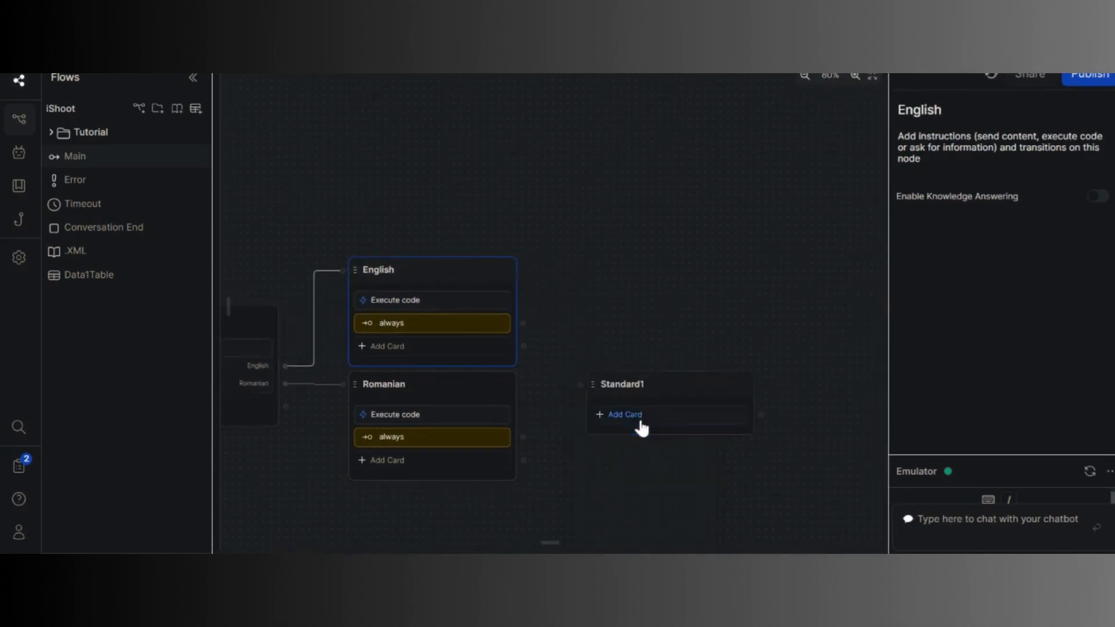
double_click(613, 346)
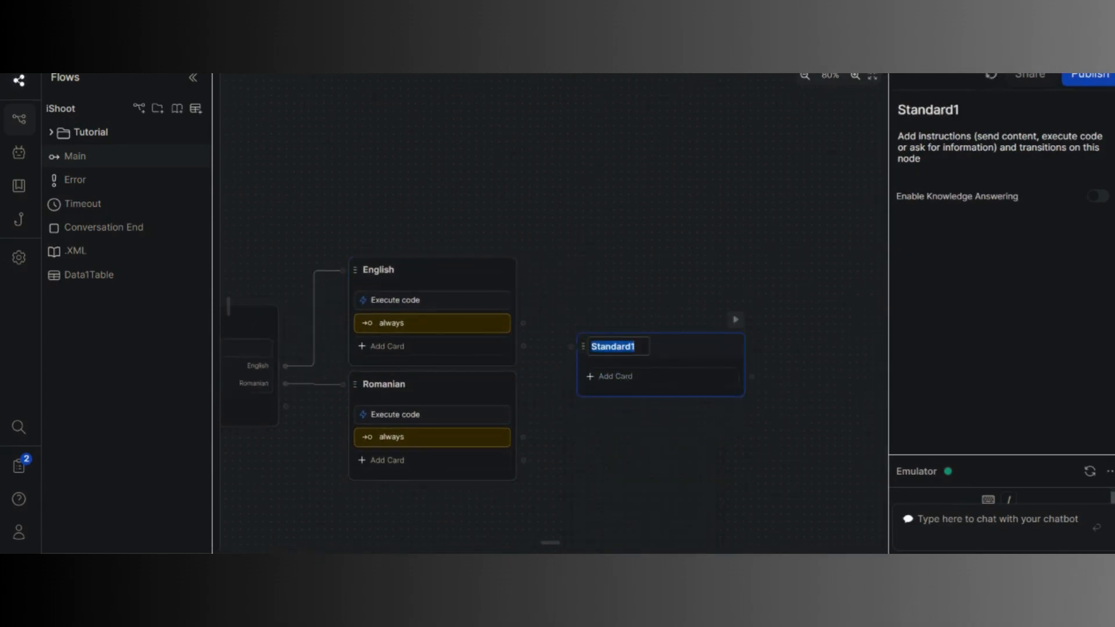
text(Greeting)
key(Return)
Add a Raw Input card to the Greeting node
click(692, 386)
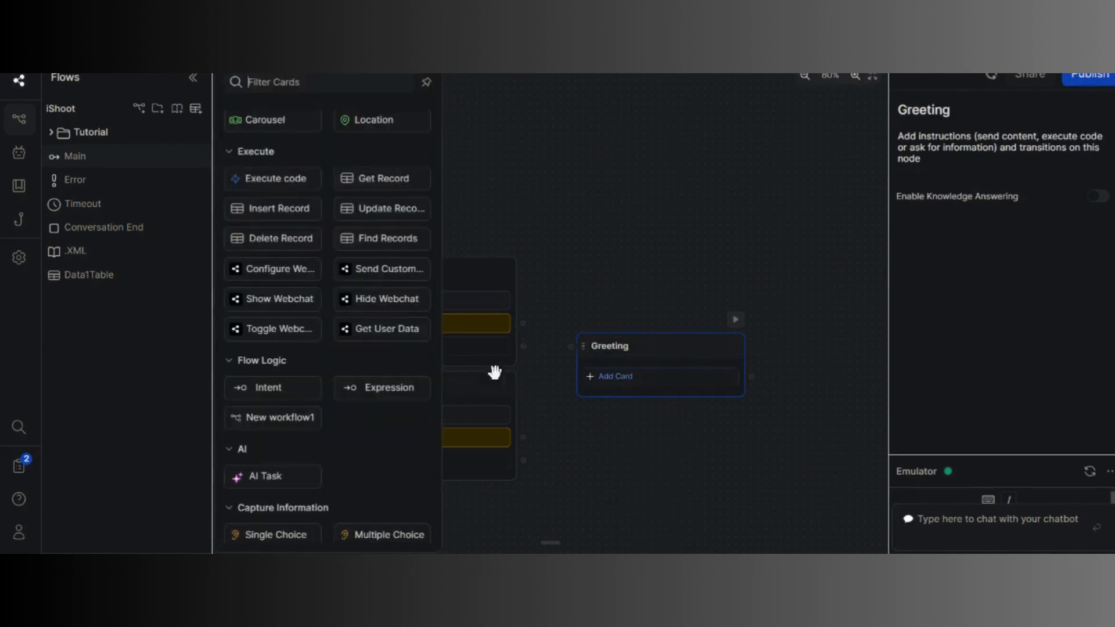
scroll(372, 209, up, 2)
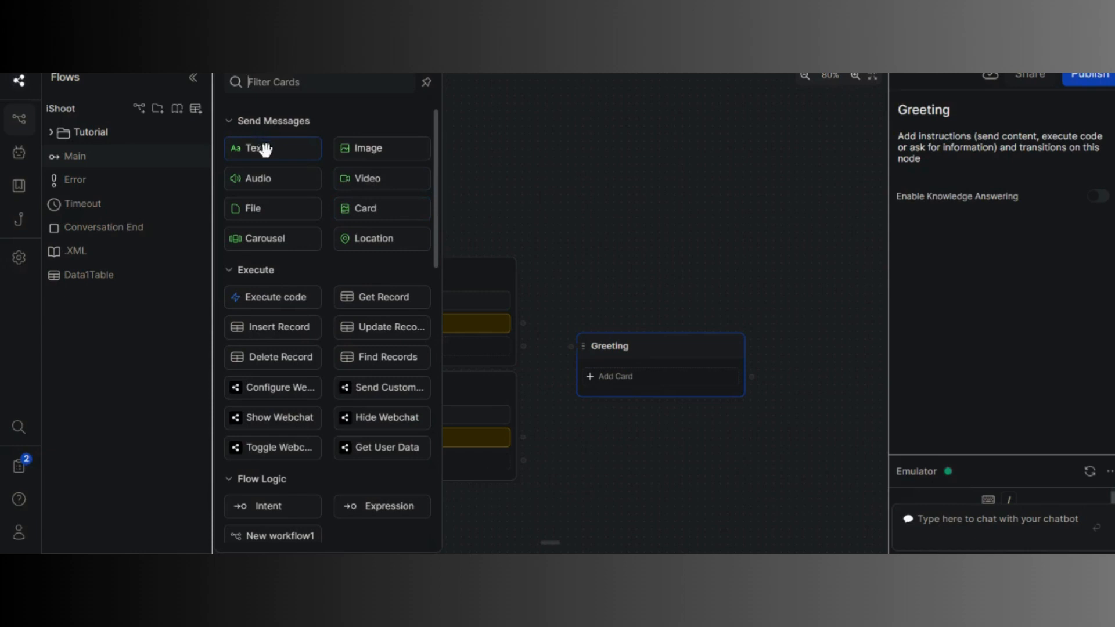
scroll(304, 226, down, 2)
scroll(325, 244, down, 4)
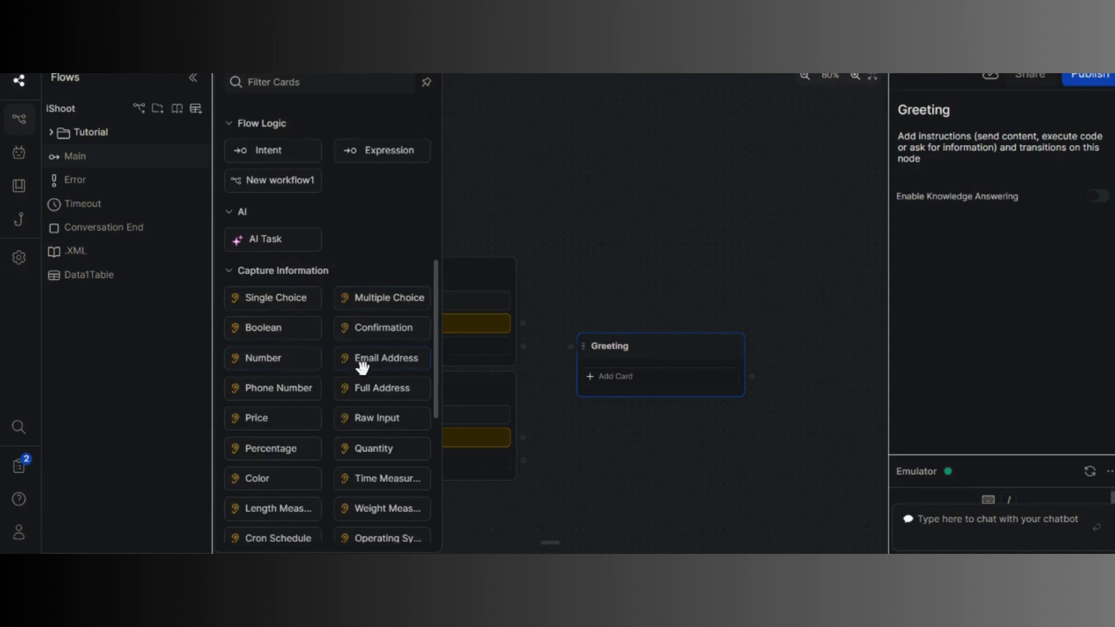
drag(389, 417, 653, 382)
Rename the Greeting node Greeting_and_Q
click(631, 337)
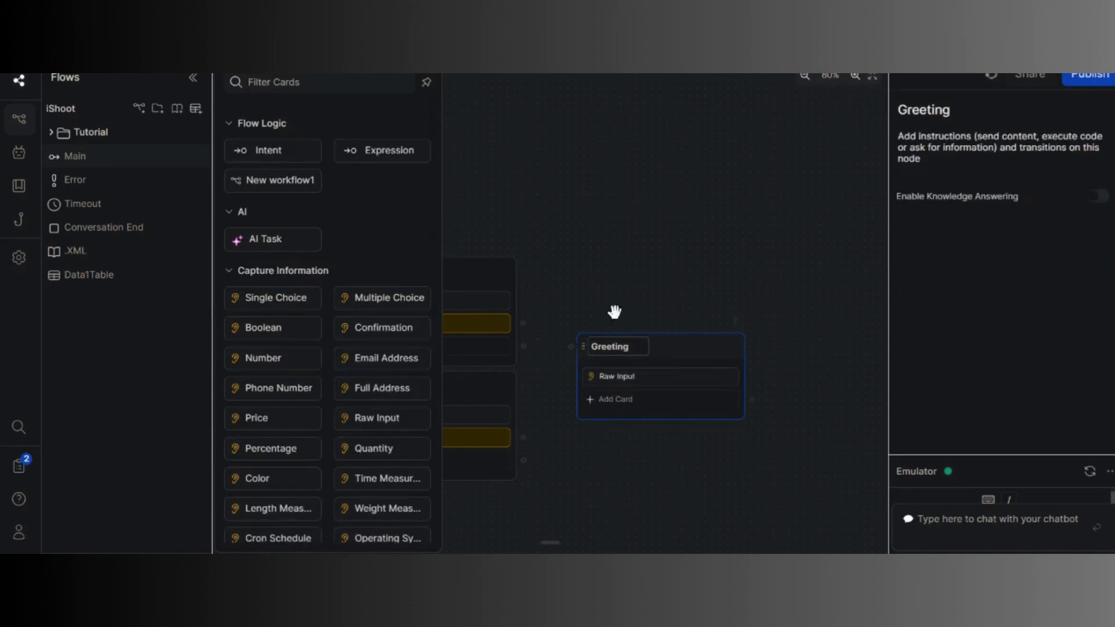
text(_and_Q)
click(747, 284)
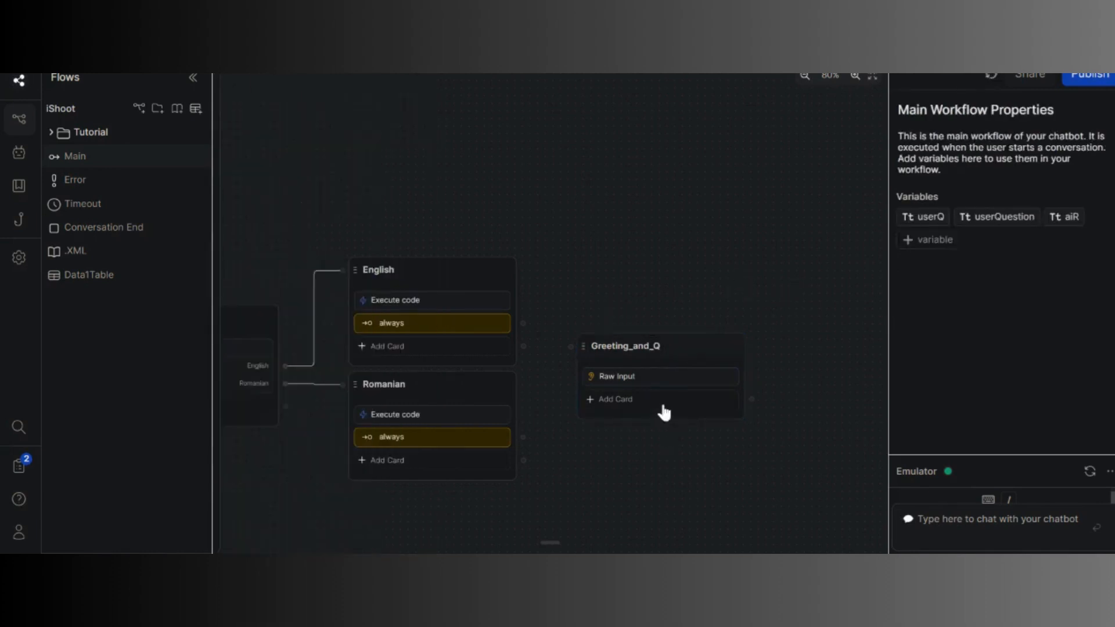
Begin the Raw Input card's question with "Hello there!" and, on a new line, "My name is ShootBot and I'm here to help you to find"
click(662, 376)
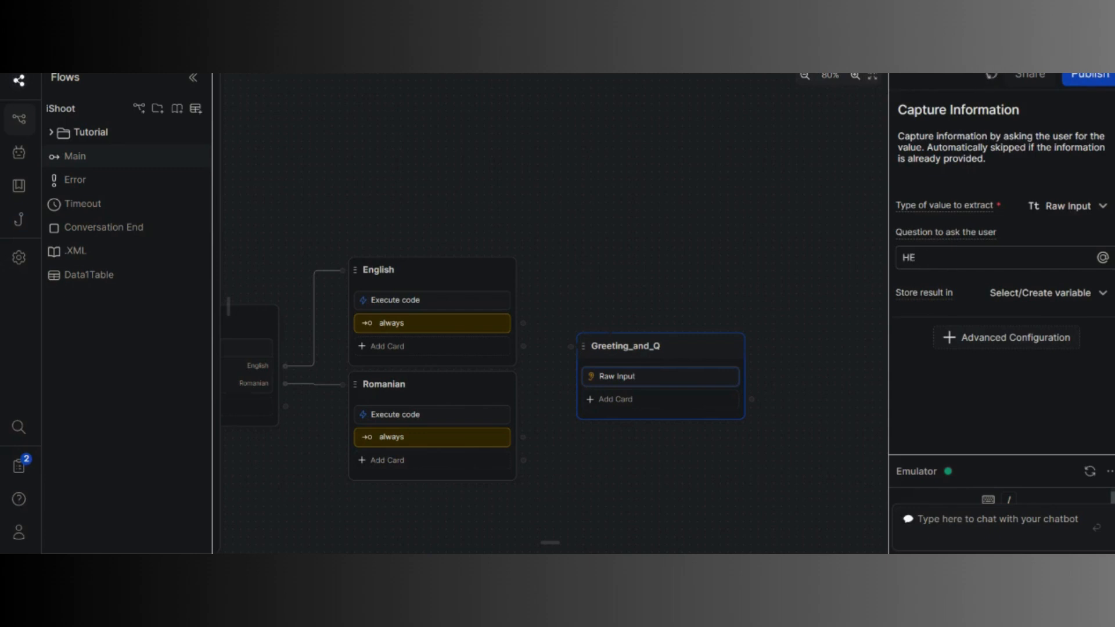
text(Hello there!)
key(shift+Return)
text(My )
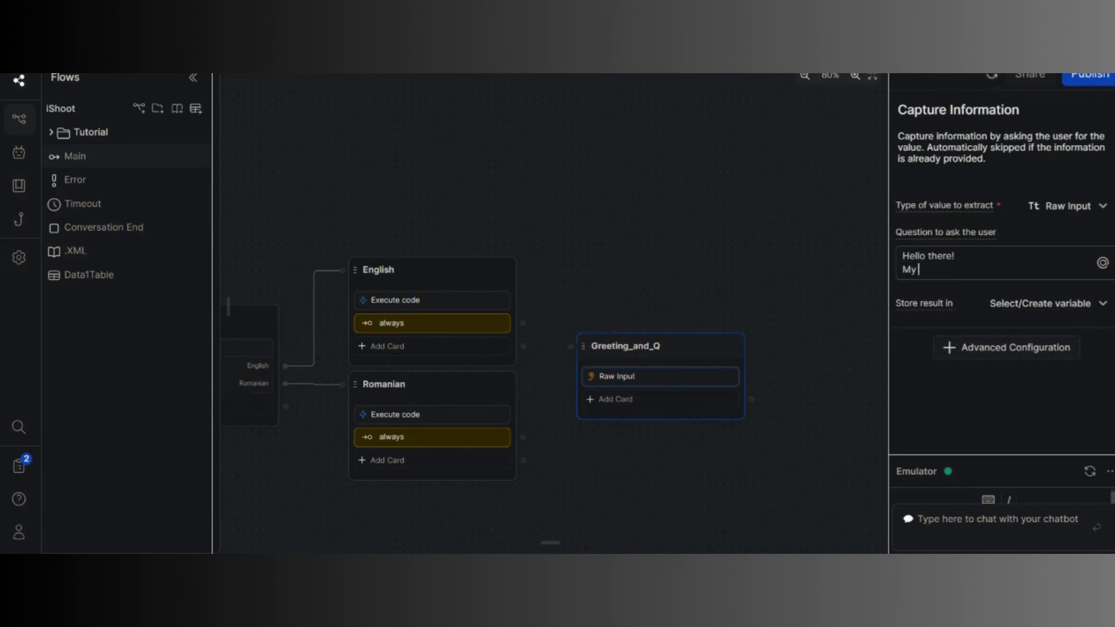
text(anme isname is ShootBot and )
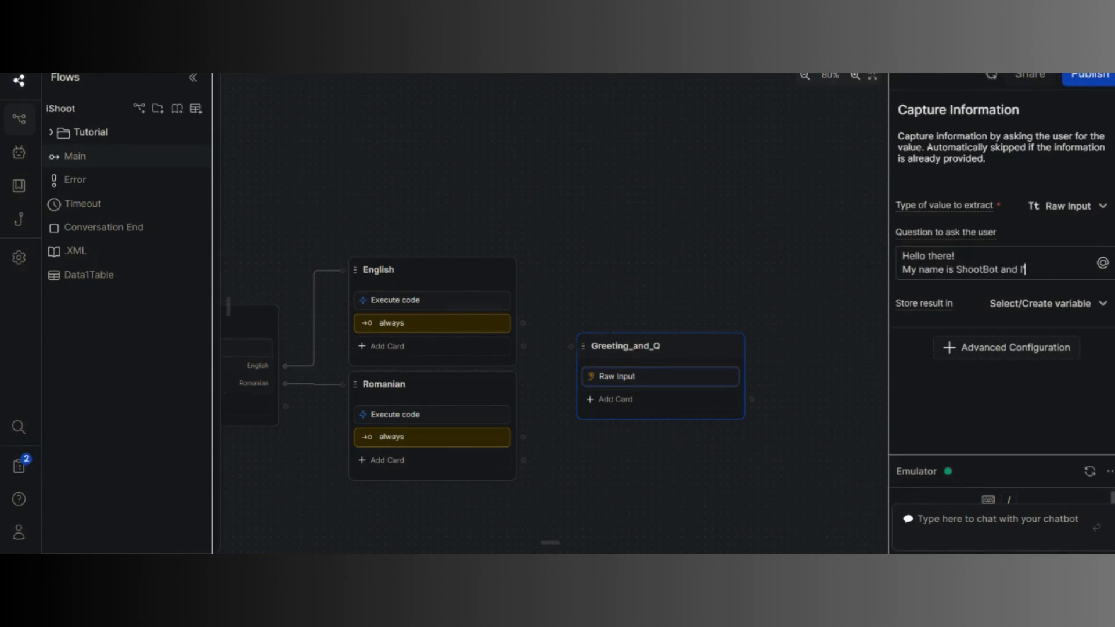
text(I'm here to help you to find t)
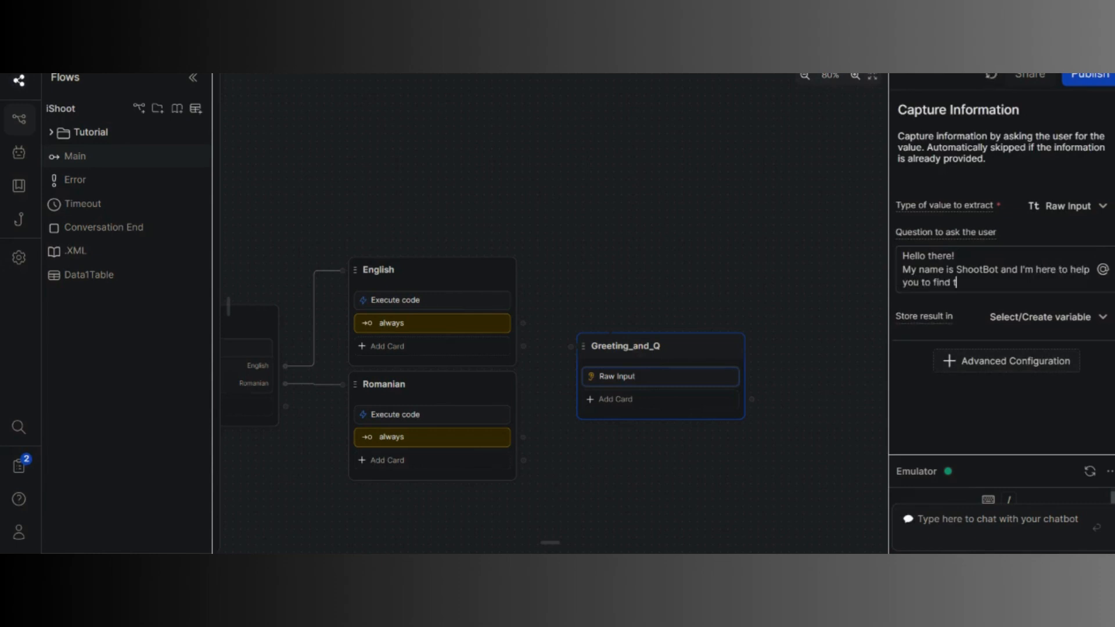
Complete the Raw Input question with "the best item that works for you the best and answer any questions you may have"
text(he best item that work)
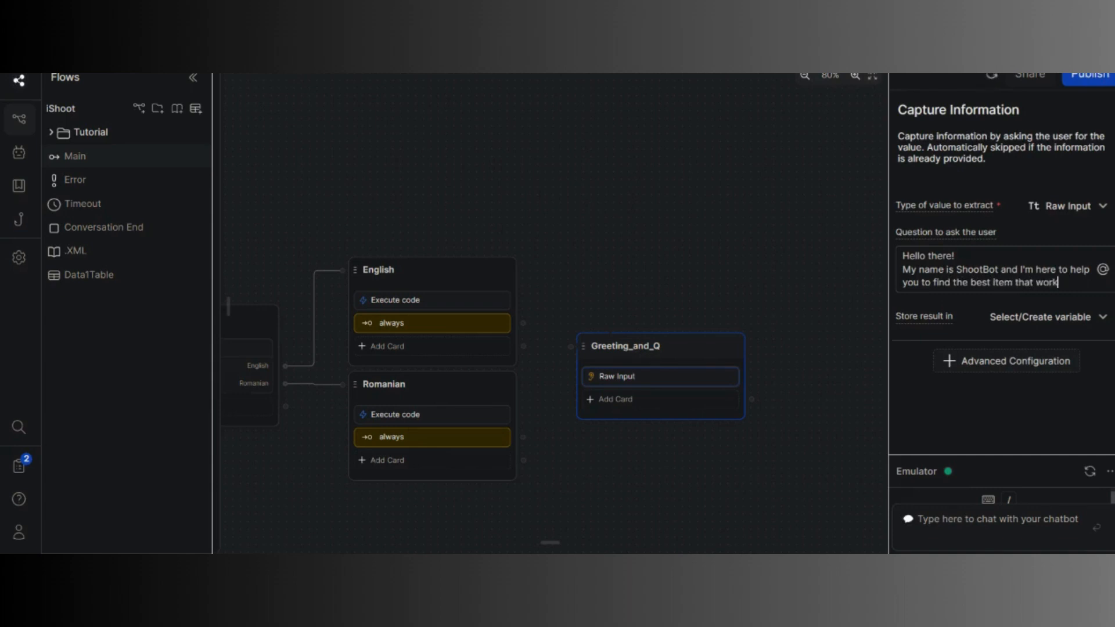
text(s for you)
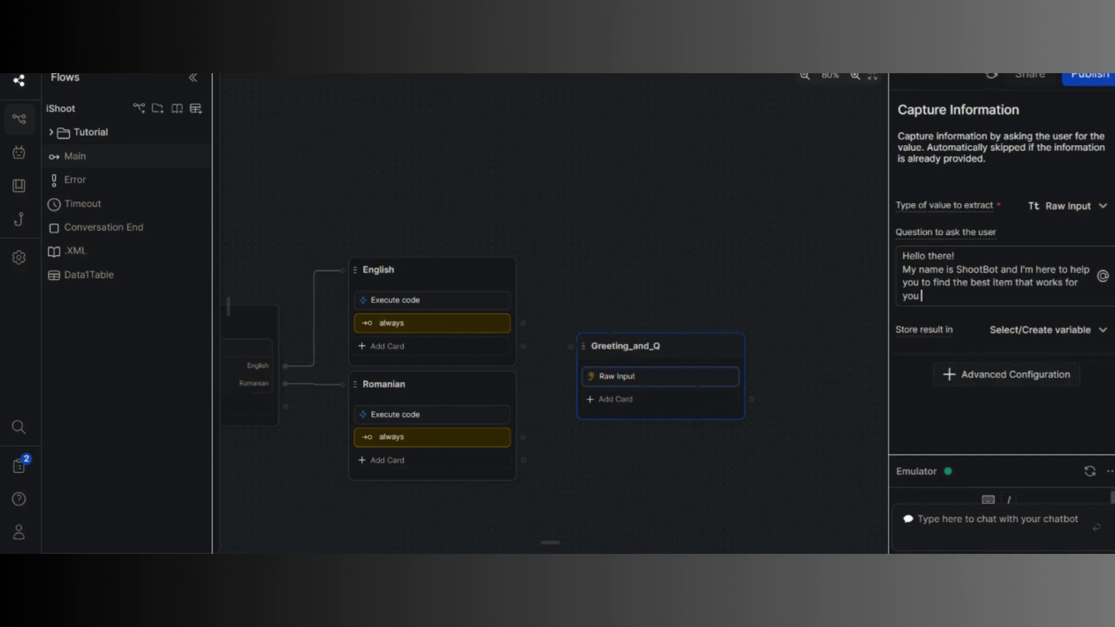
text( the bs)
text(t and answer a)
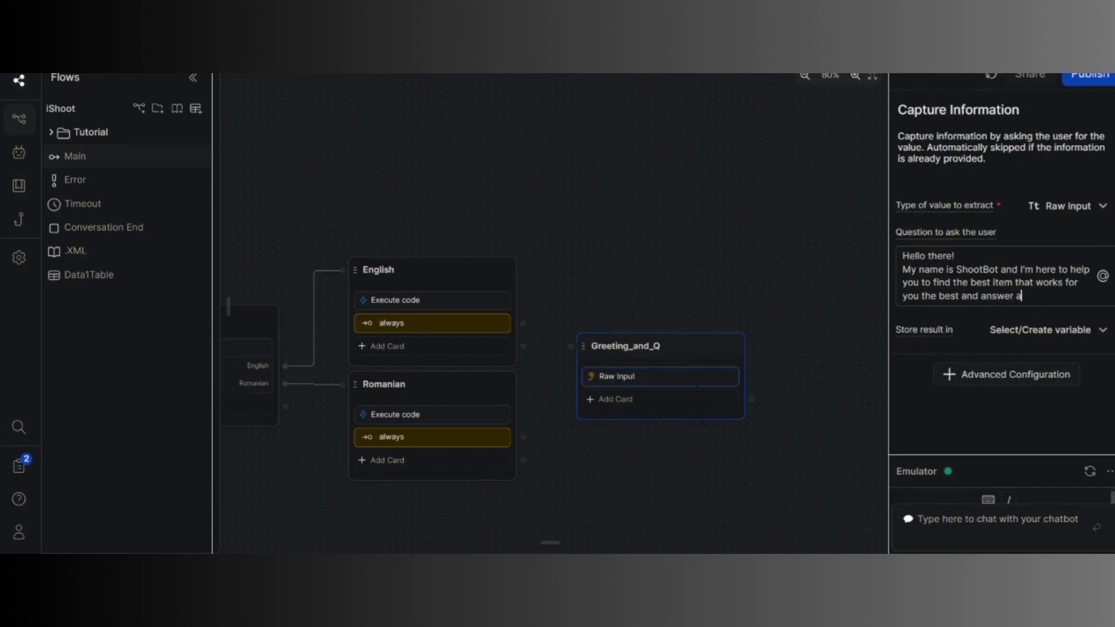
text(ny questtions you ma)
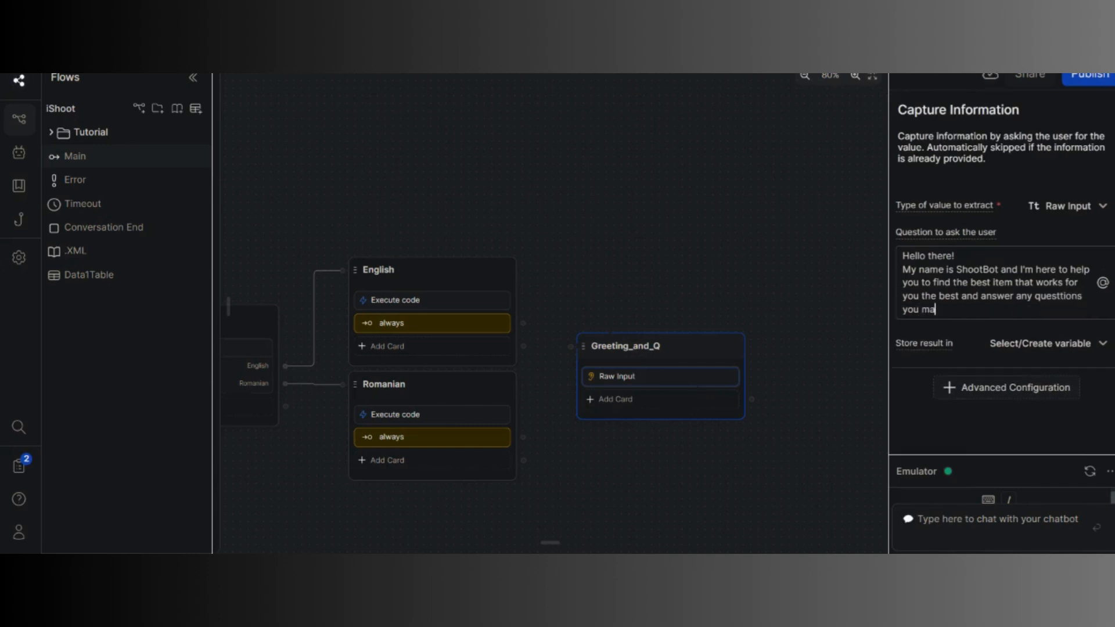
text(y habo)
Connect the always transitions of both the English and Romanian nodes to the Greeting_and_Q node
drag(689, 356, 690, 336)
scroll(543, 337, up, 5)
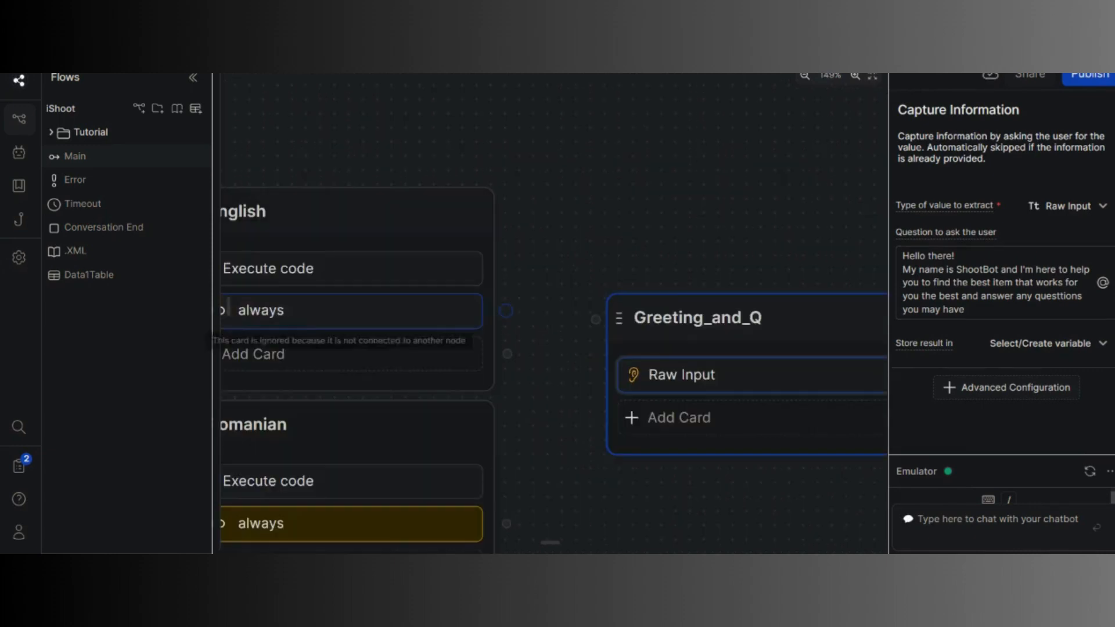
drag(506, 311, 596, 319)
scroll(577, 420, down, 2)
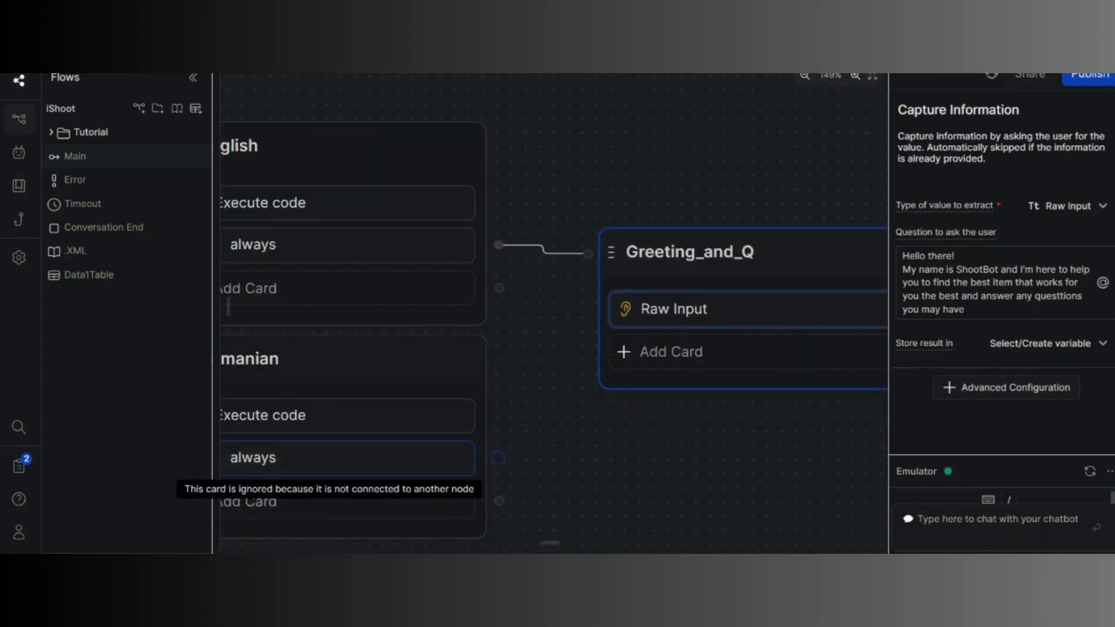
drag(499, 458, 588, 253)
Enable Knowledge Answering on the Greeting_and_Q node
drag(701, 462, 588, 474)
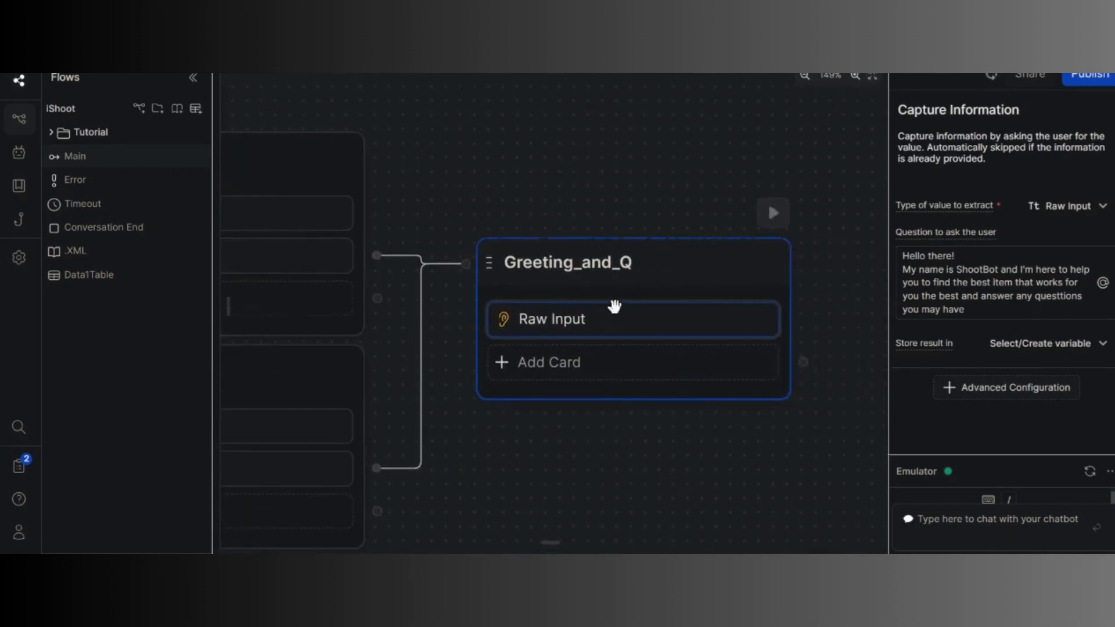
click(721, 272)
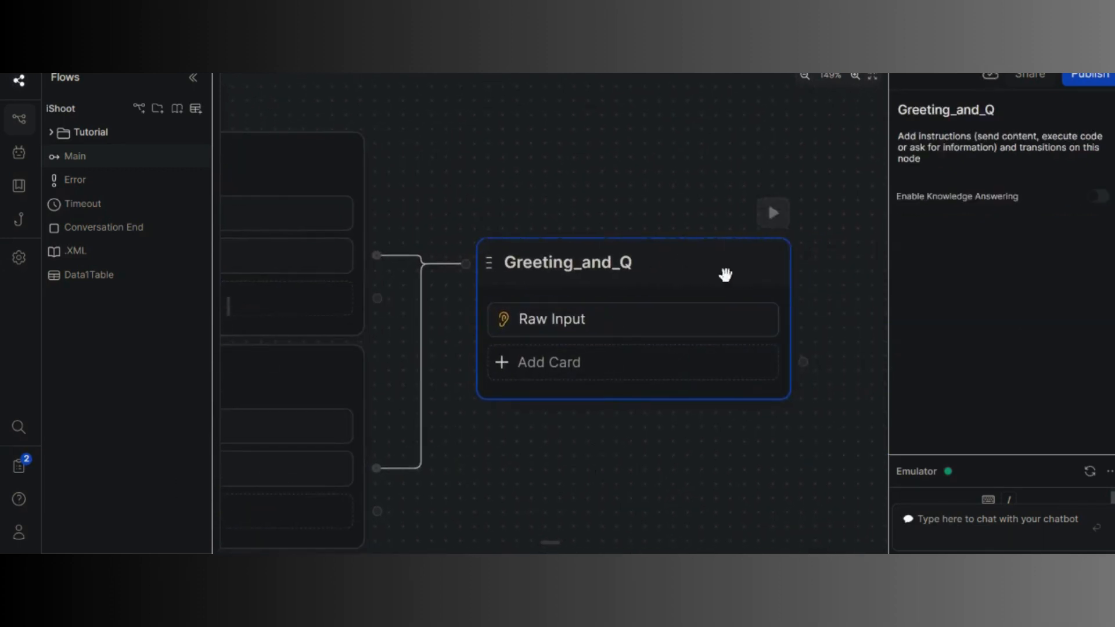
click(1103, 199)
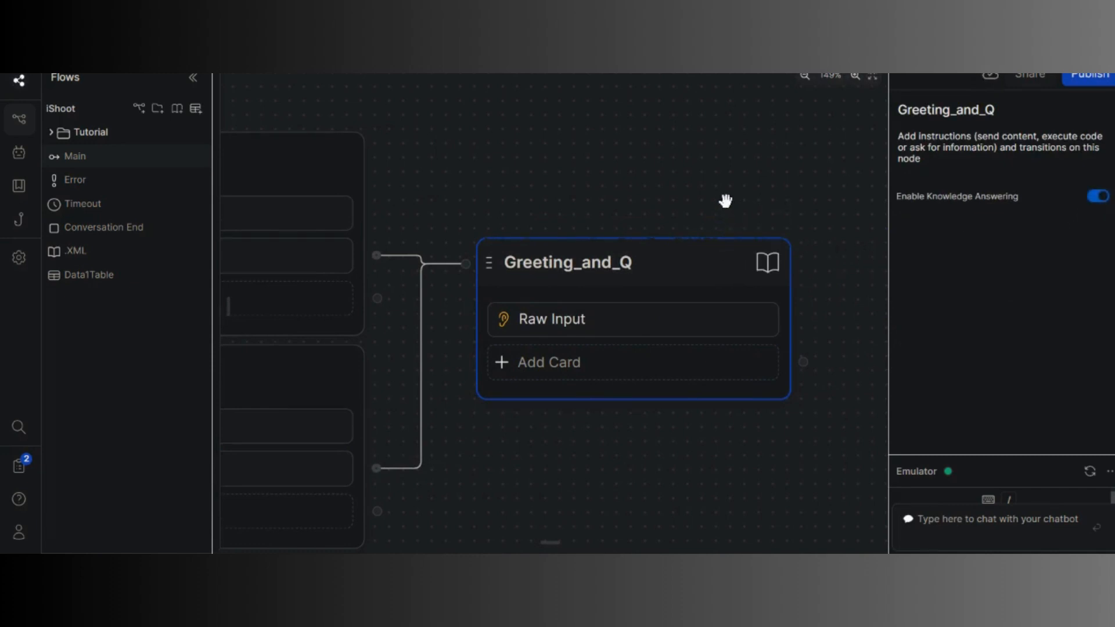
Add an Execute code card below the Raw Input card in the Greeting_and_Q node
scroll(696, 201, down, 3)
drag(733, 170, 689, 180)
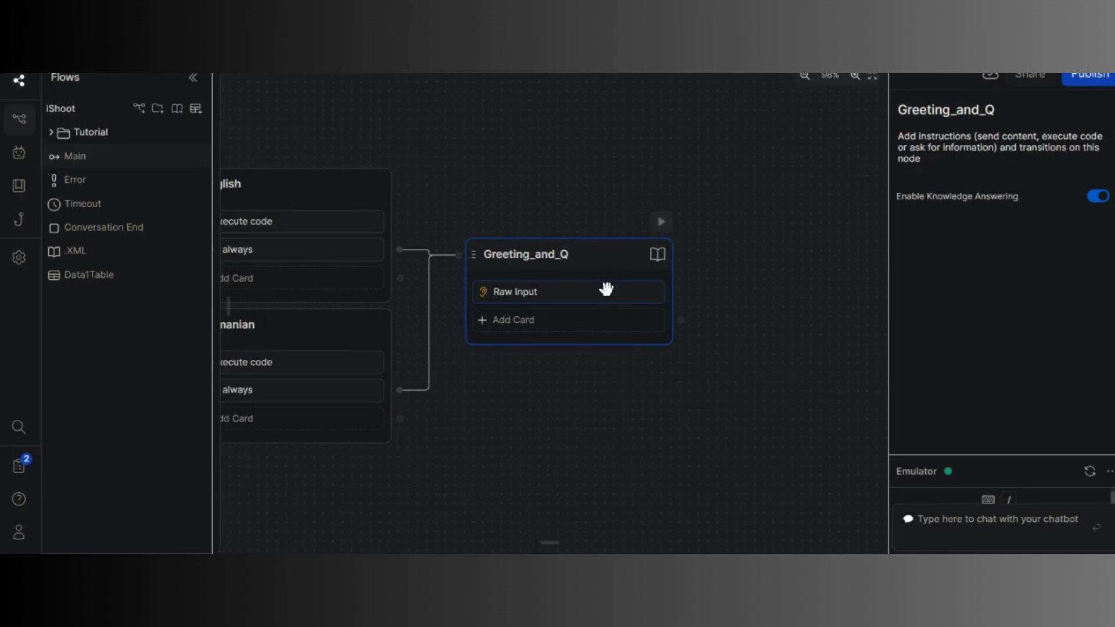
click(614, 327)
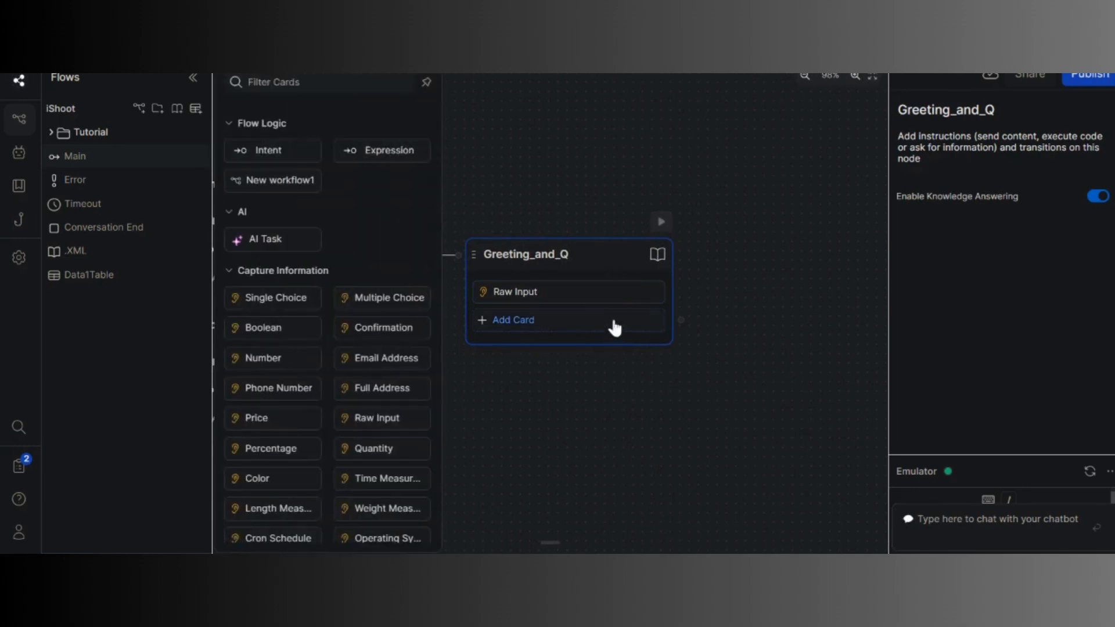
scroll(278, 371, down, 5)
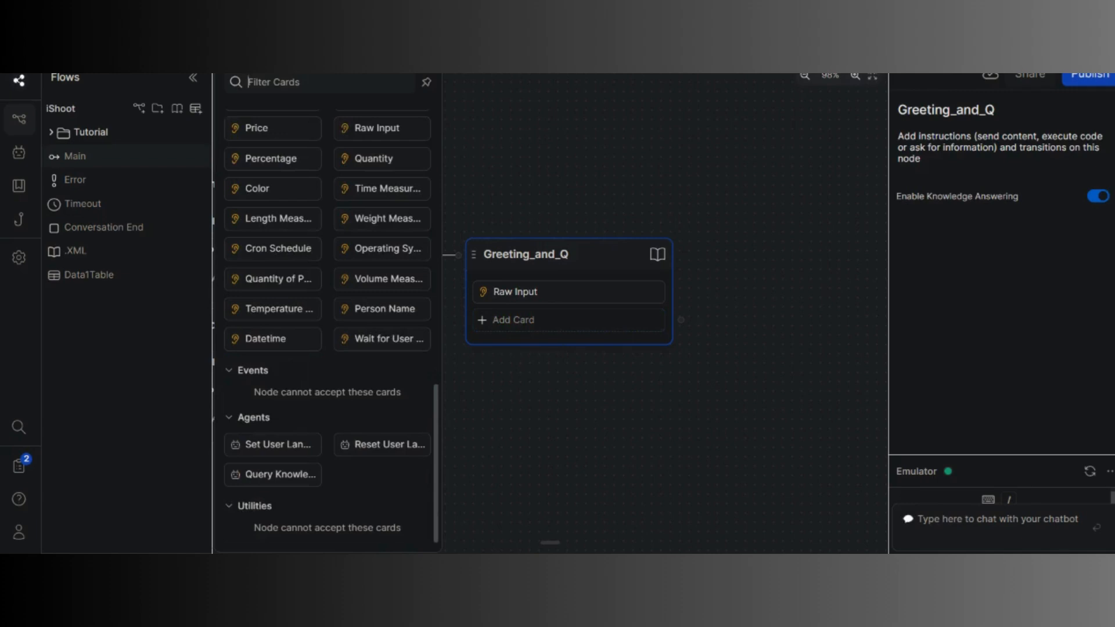
scroll(290, 370, up, 5)
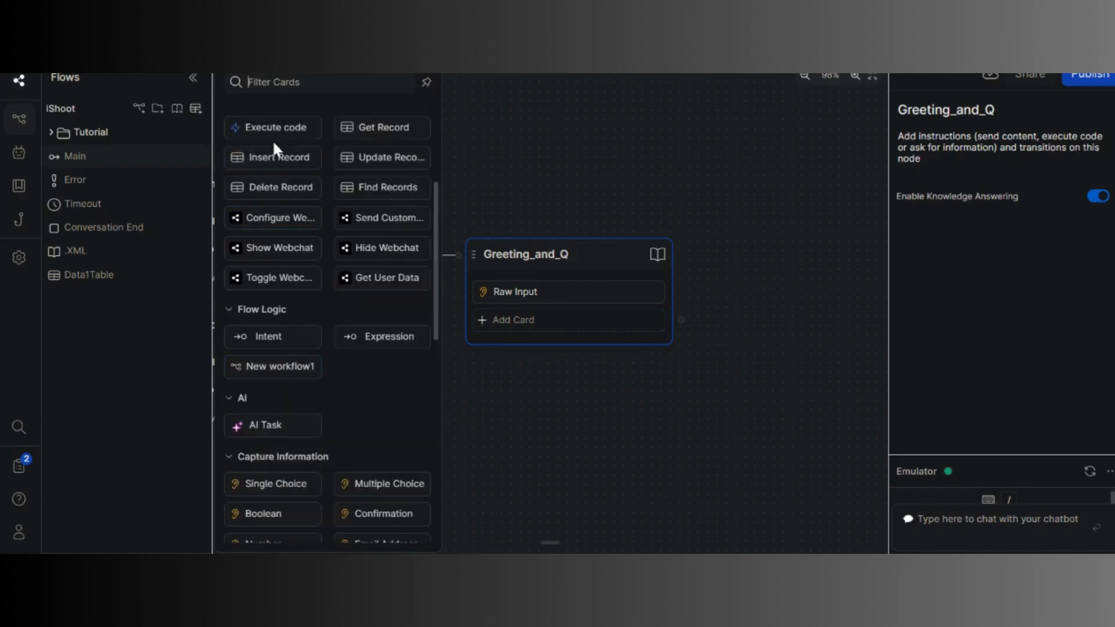
drag(269, 126, 590, 324)
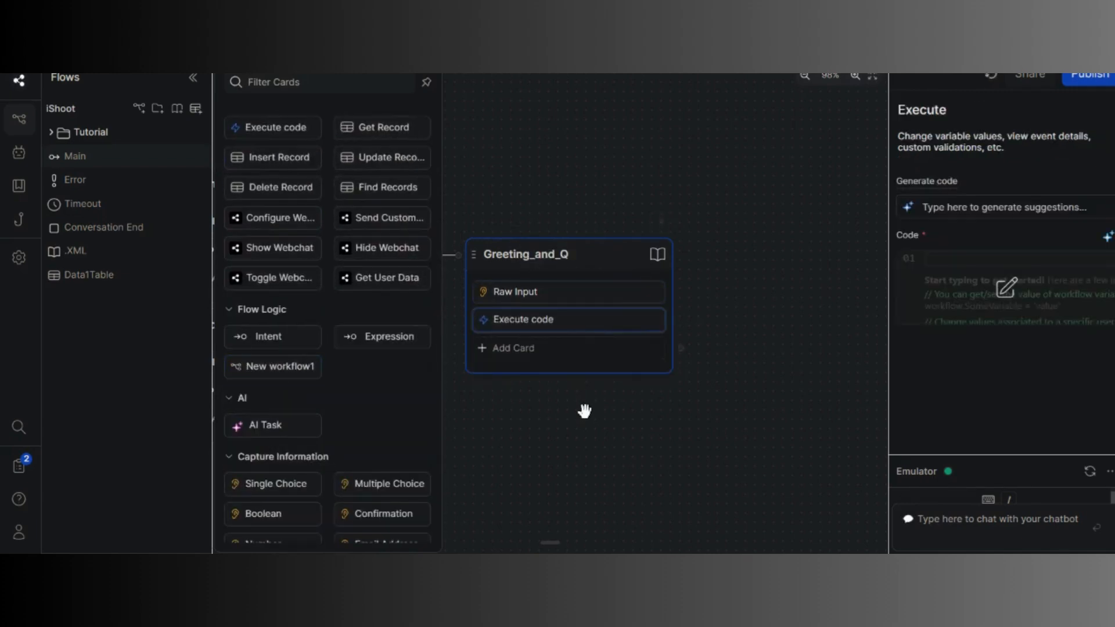
click(583, 409)
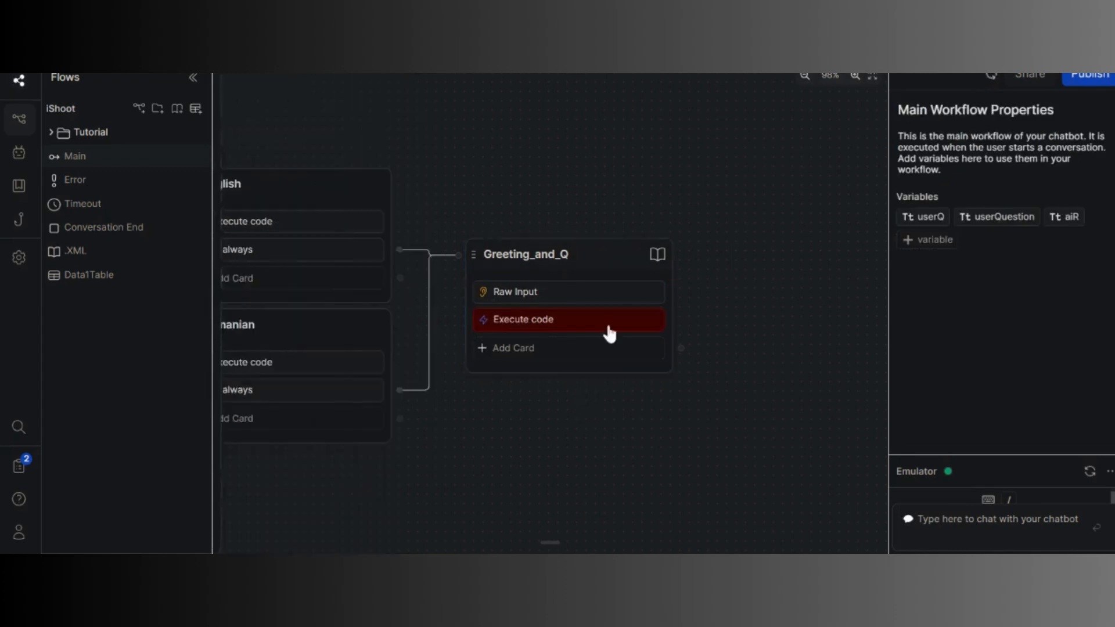
Copy the snippet turn.KnowledgeAgent?.answer?.length from the Botpress Quick Reference and return to the flow
click(19, 499)
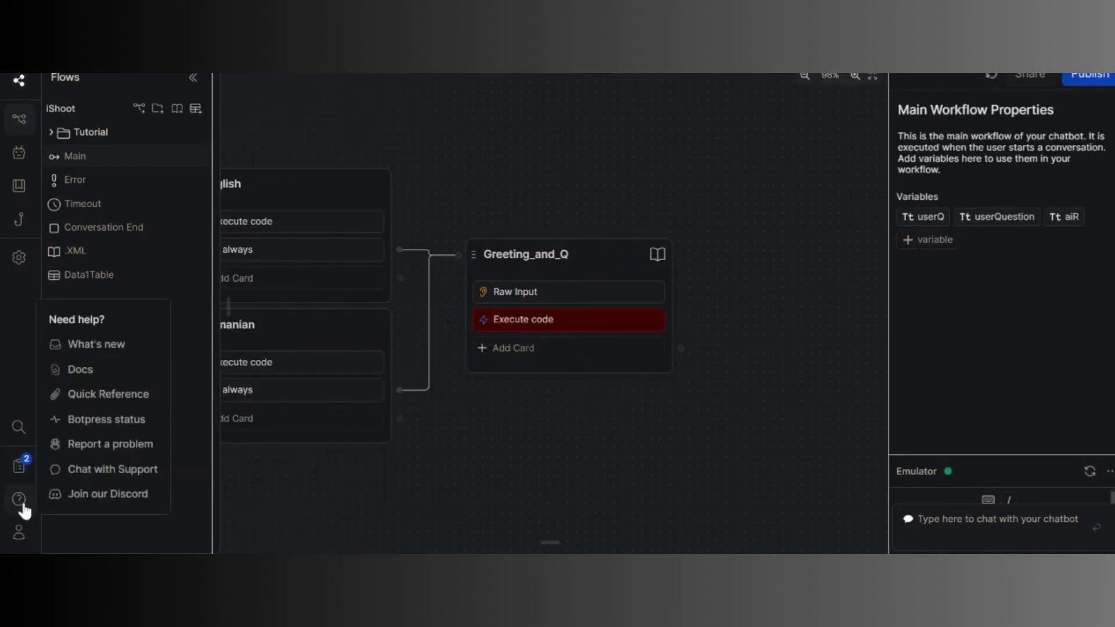
click(93, 393)
scroll(395, 369, down, 3)
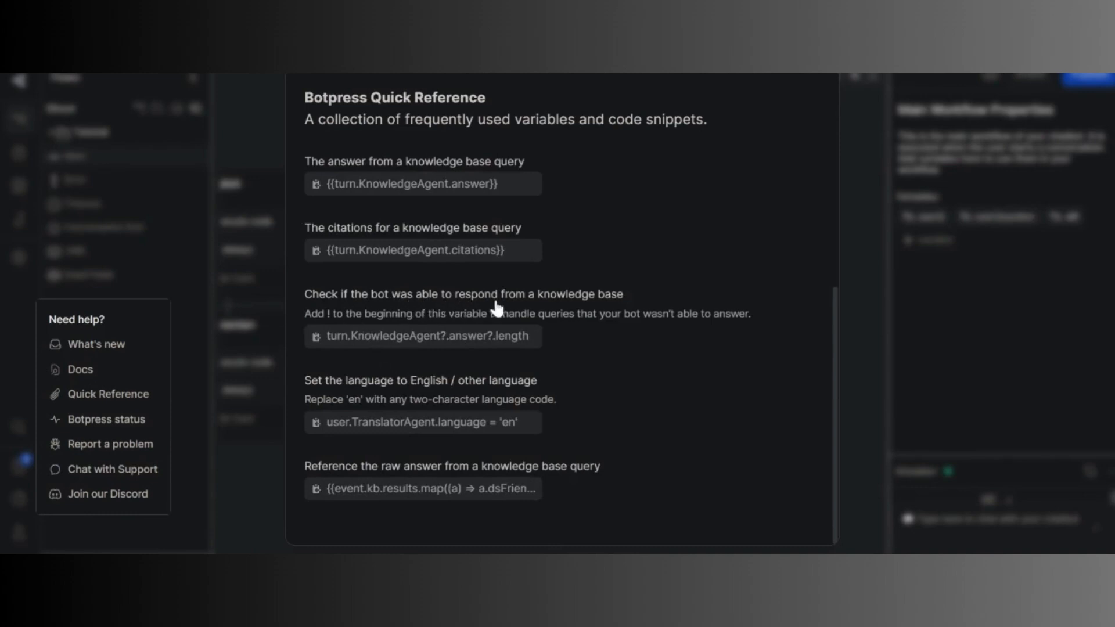
click(459, 341)
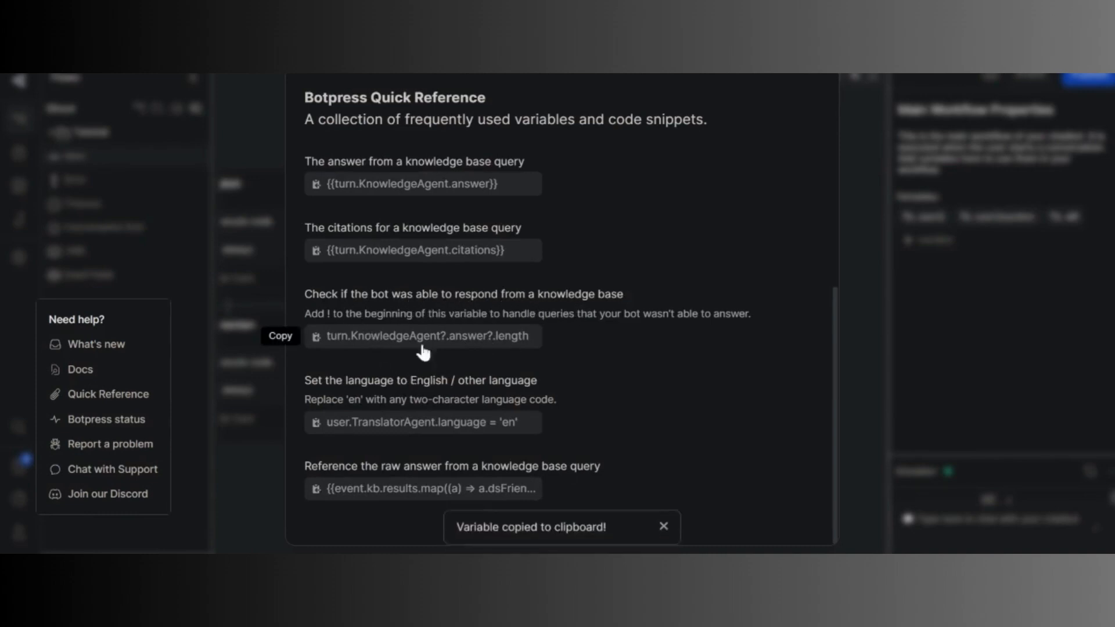
click(229, 390)
Set the code of the Greeting_and_Q node's Execute code card to !turn.KnowledgeAgent?.answer?.length
click(523, 319)
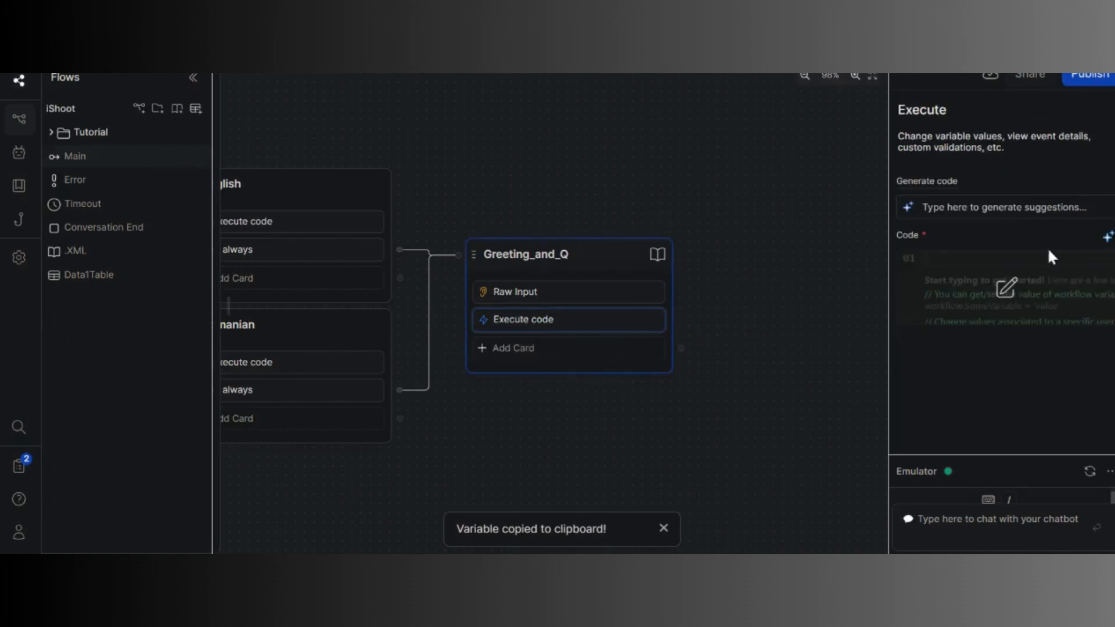
click(1004, 286)
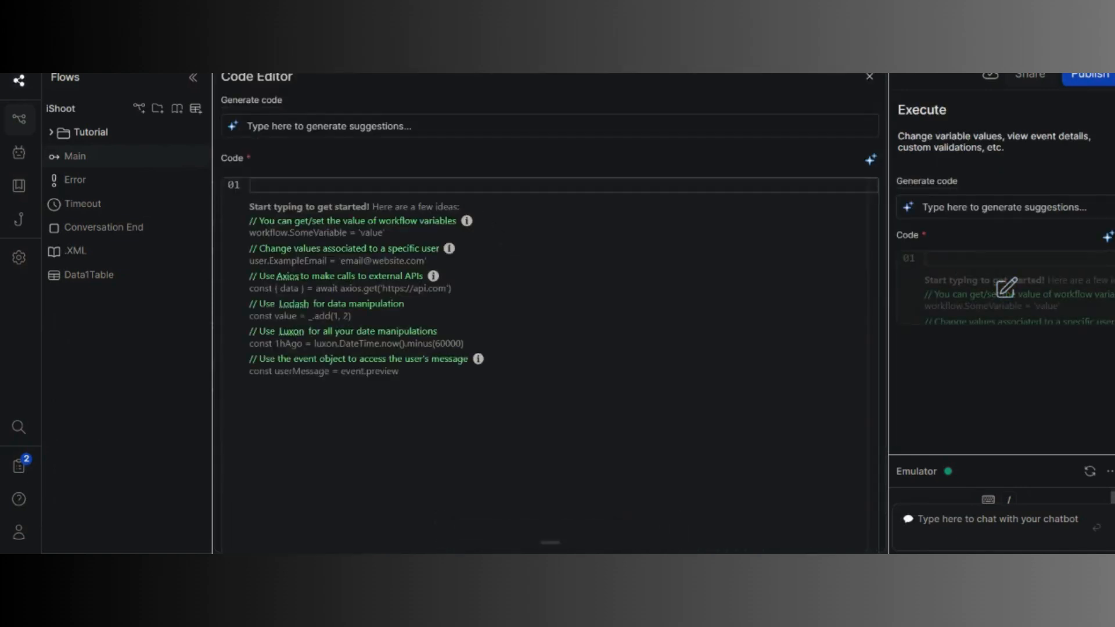
text(i)
key(ctrl+v)
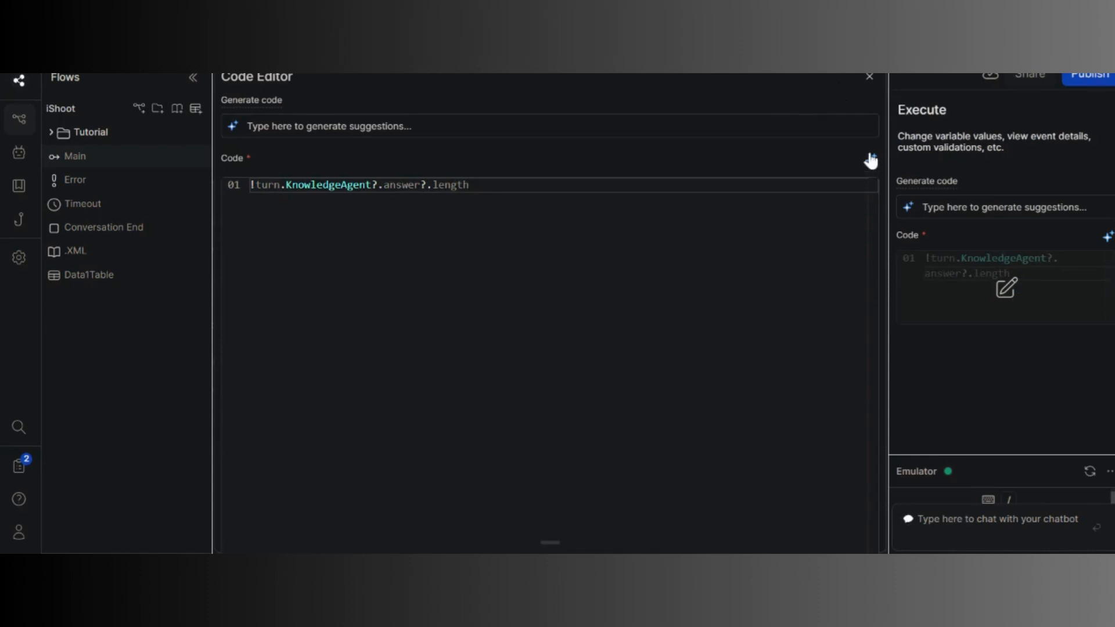
click(868, 78)
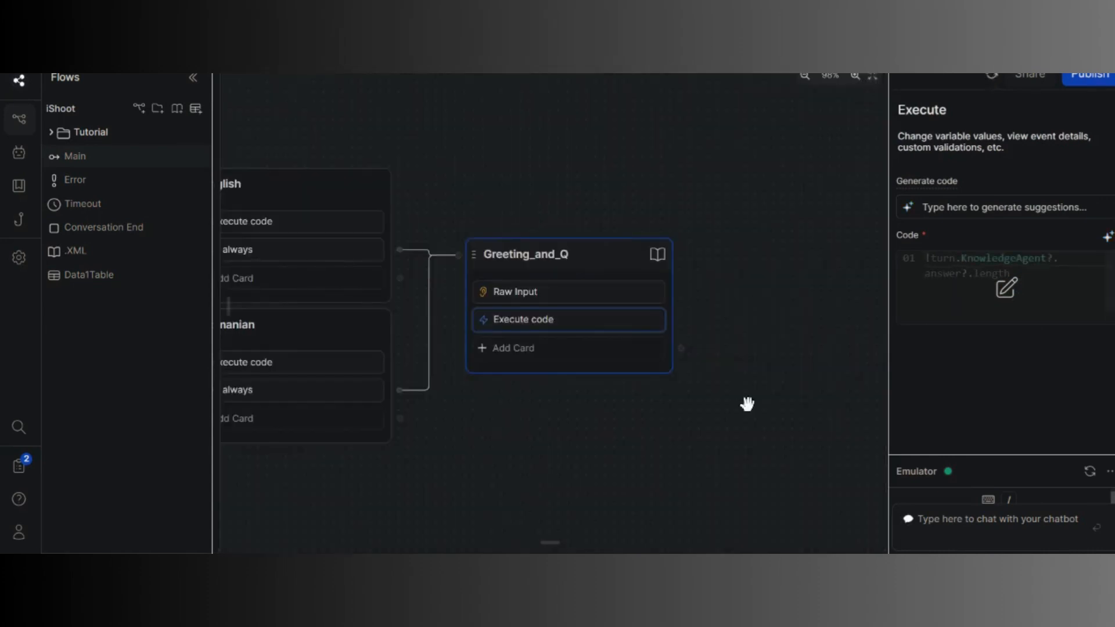
Create a standard node below Greeting_and_Q and name it IDK
right_click(500, 401)
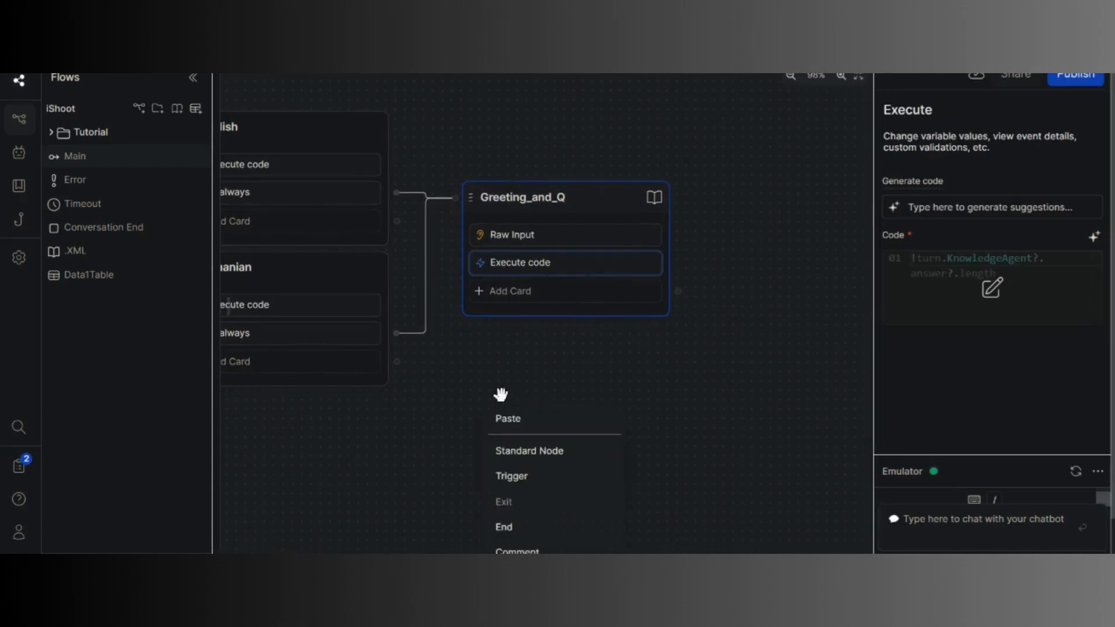
click(537, 450)
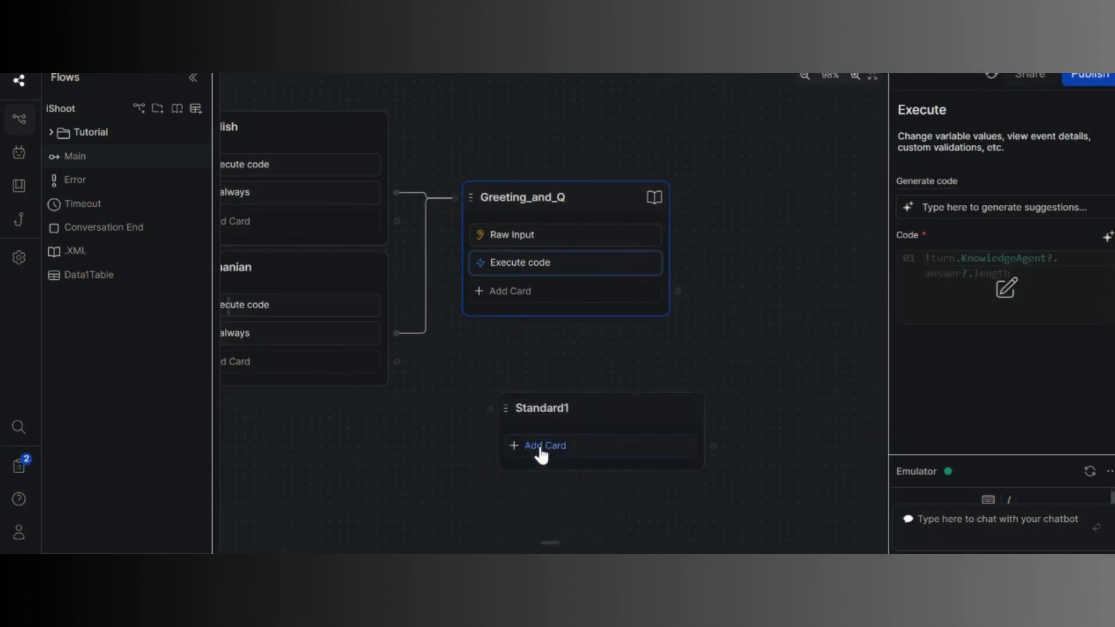
click(574, 448)
scroll(319, 281, up, 3)
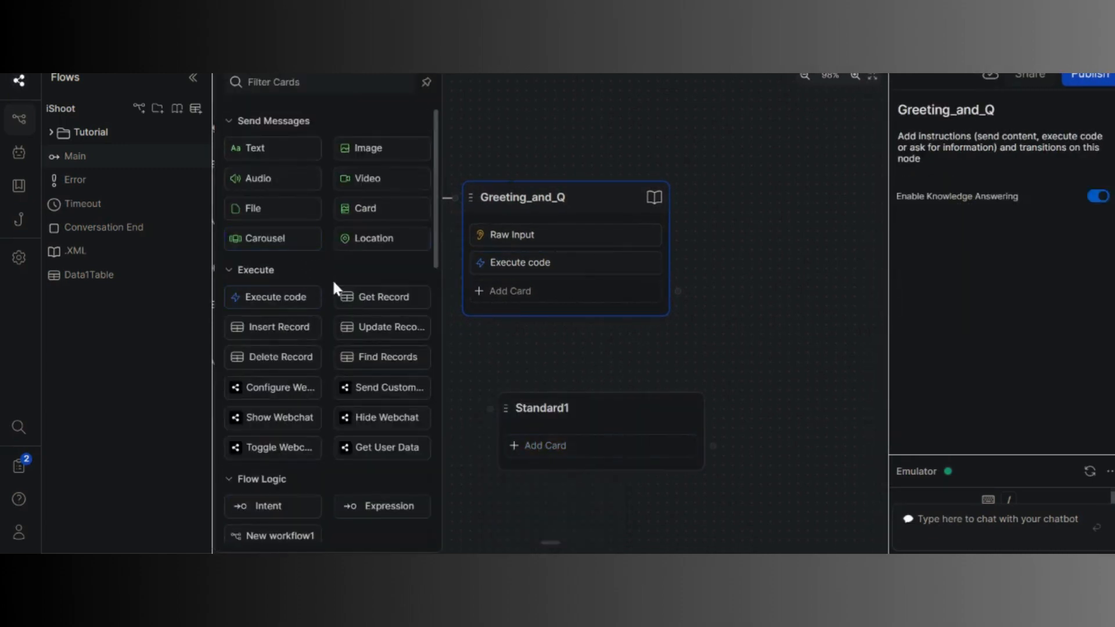
scroll(334, 286, down, 4)
double_click(540, 408)
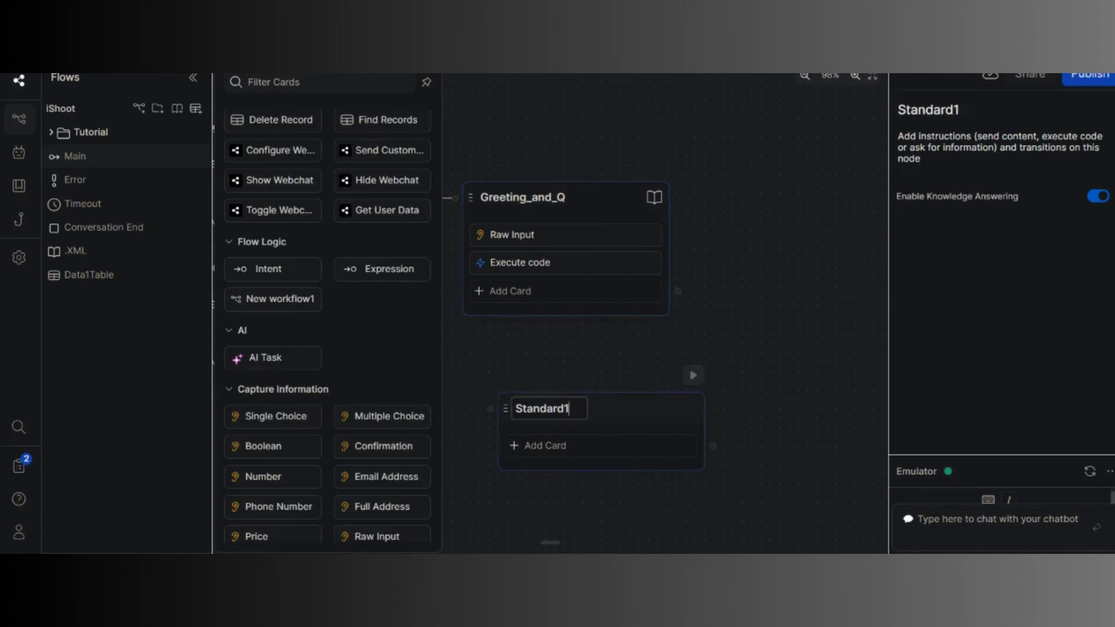
text(IDK)
Add a Single Choice card to IDK asking "Whoops, I couldn't find an answer to that question, would you like to try one more time?"
drag(299, 417, 627, 444)
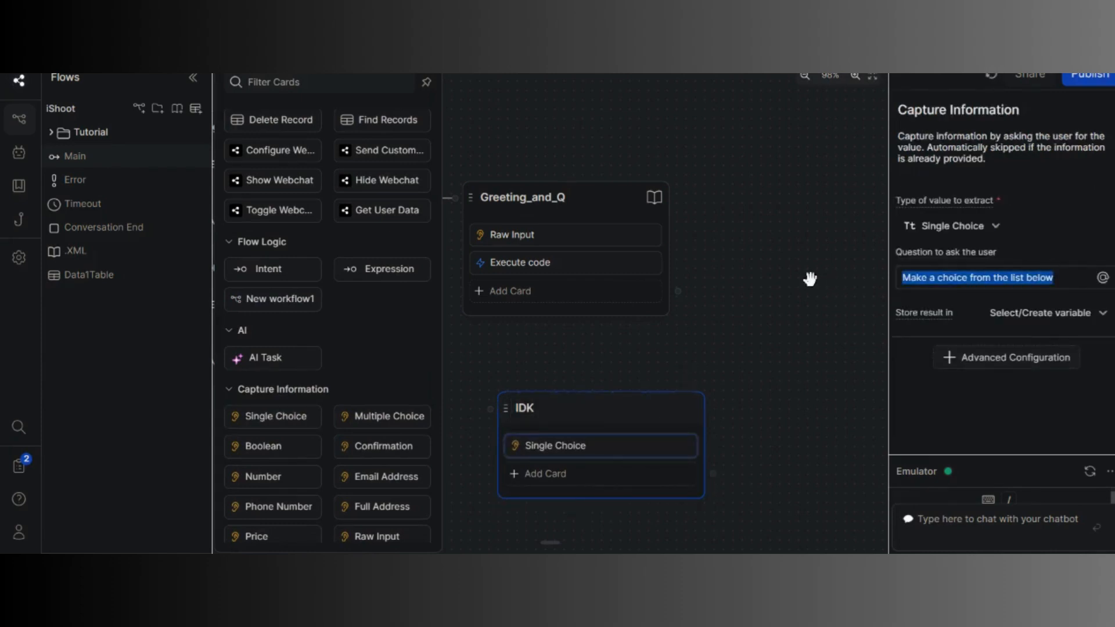
text(Whoops)
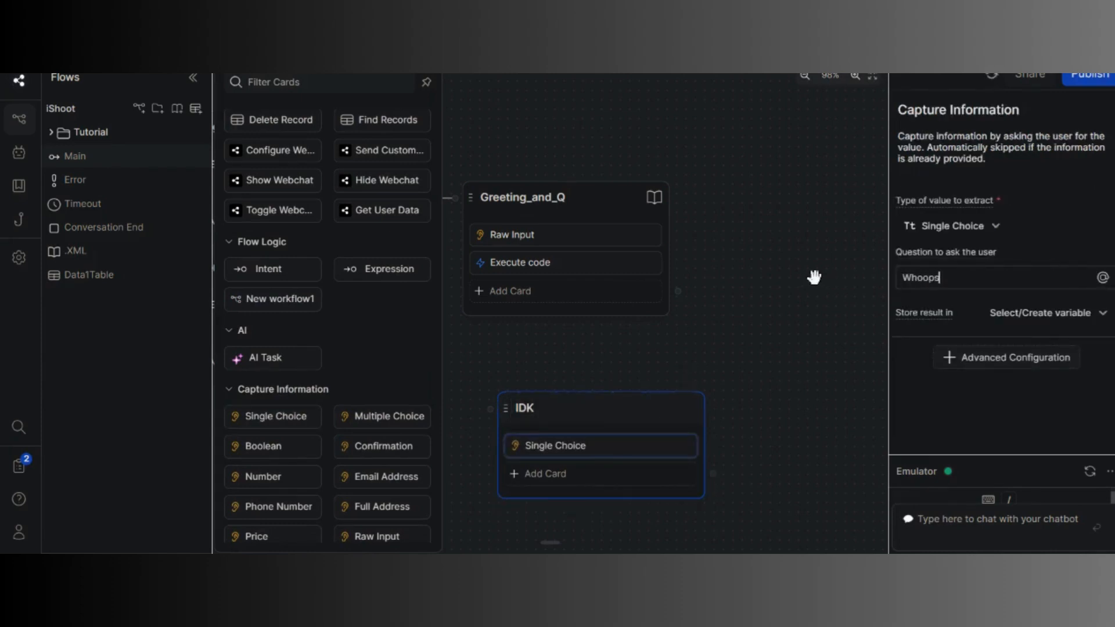
text(, I couldn't find an answe)
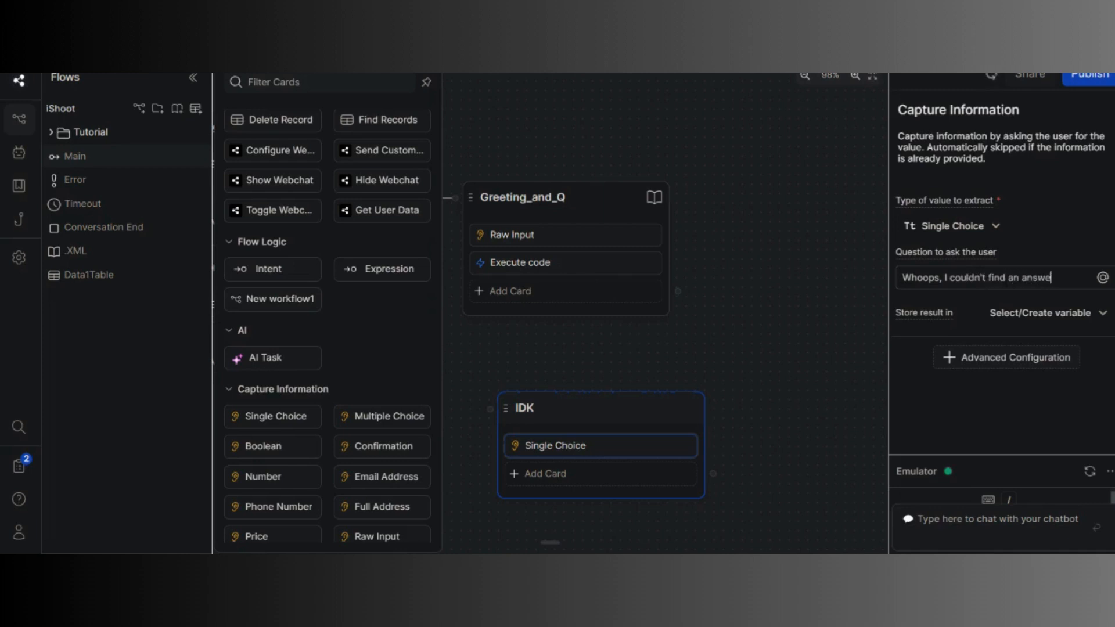
text(r to that que)
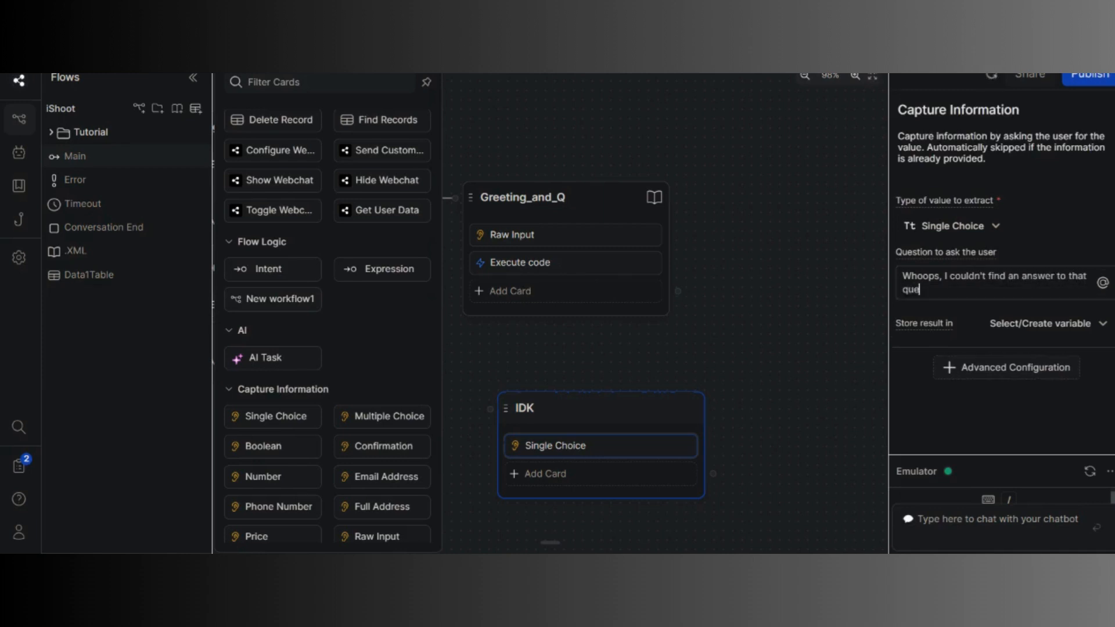
text(stion, would you like to t)
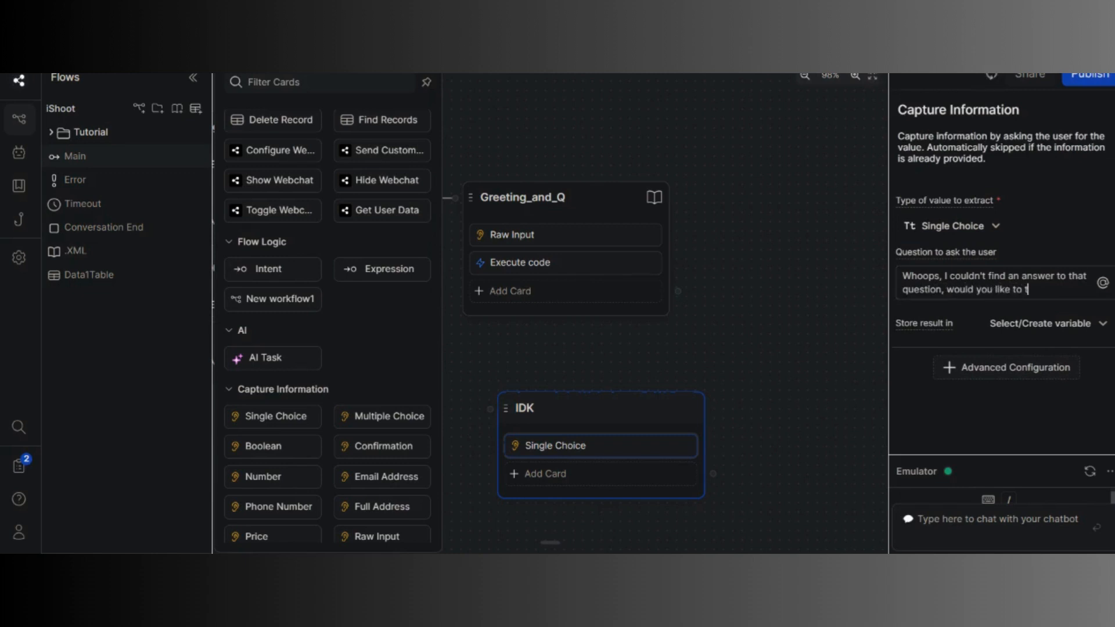
text(ry one more time?)
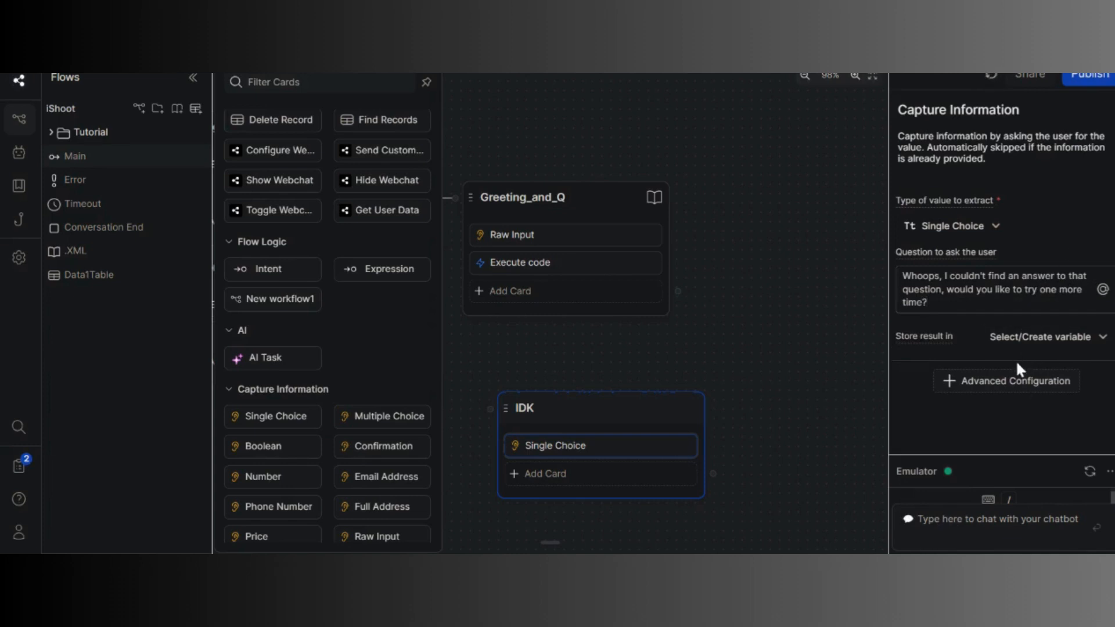
Add the choice "Yes please" to the IDK node's Single Choice card
click(1017, 384)
click(993, 342)
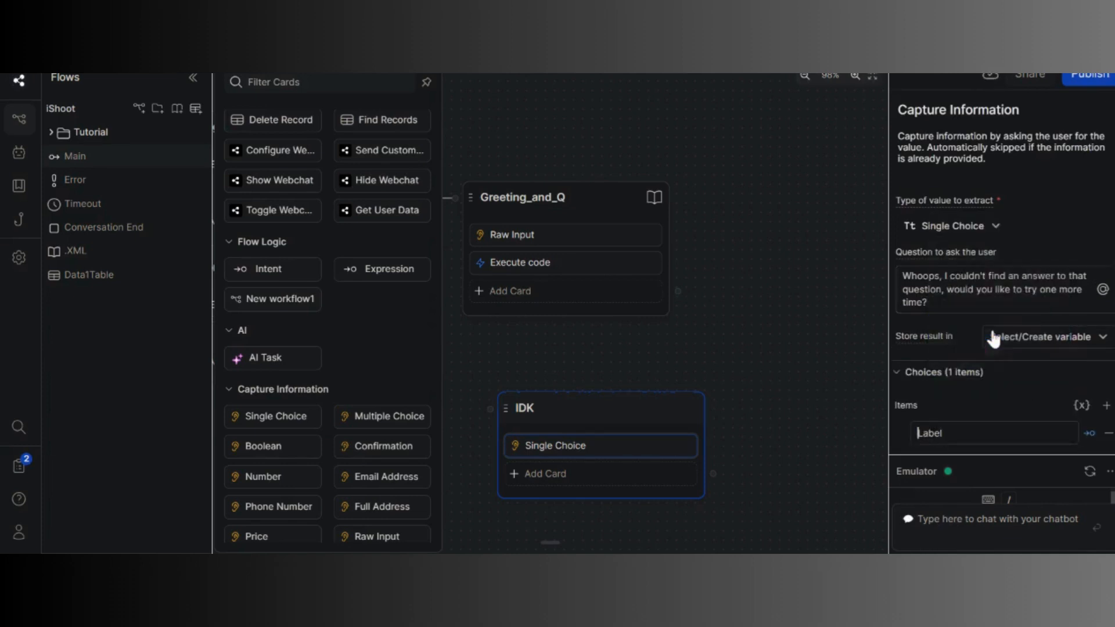
click(963, 401)
text(Y)
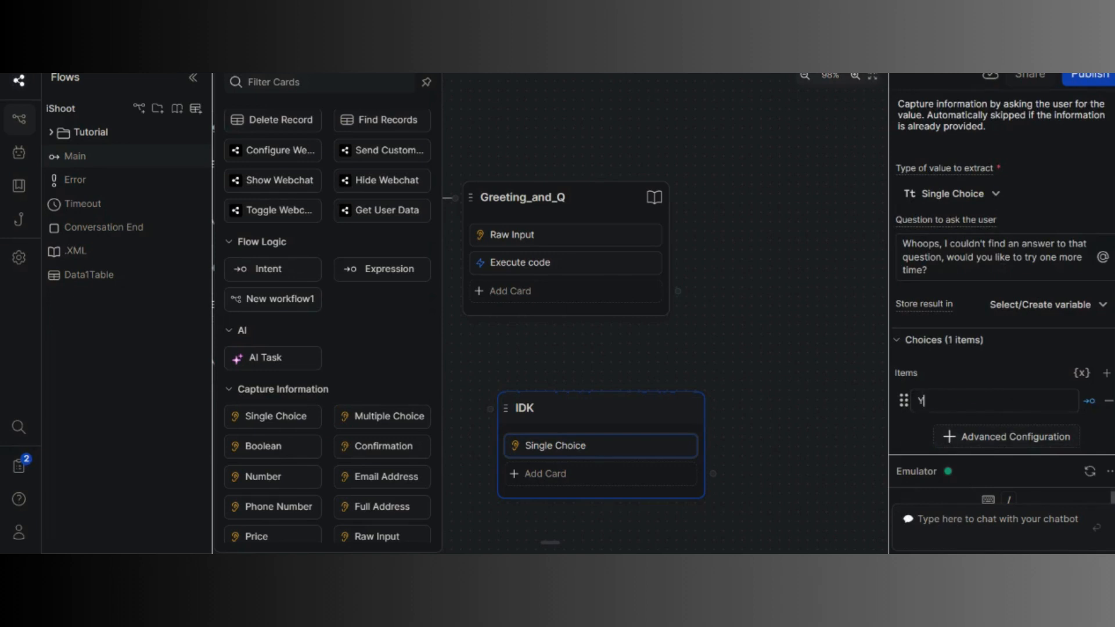
text(es please)
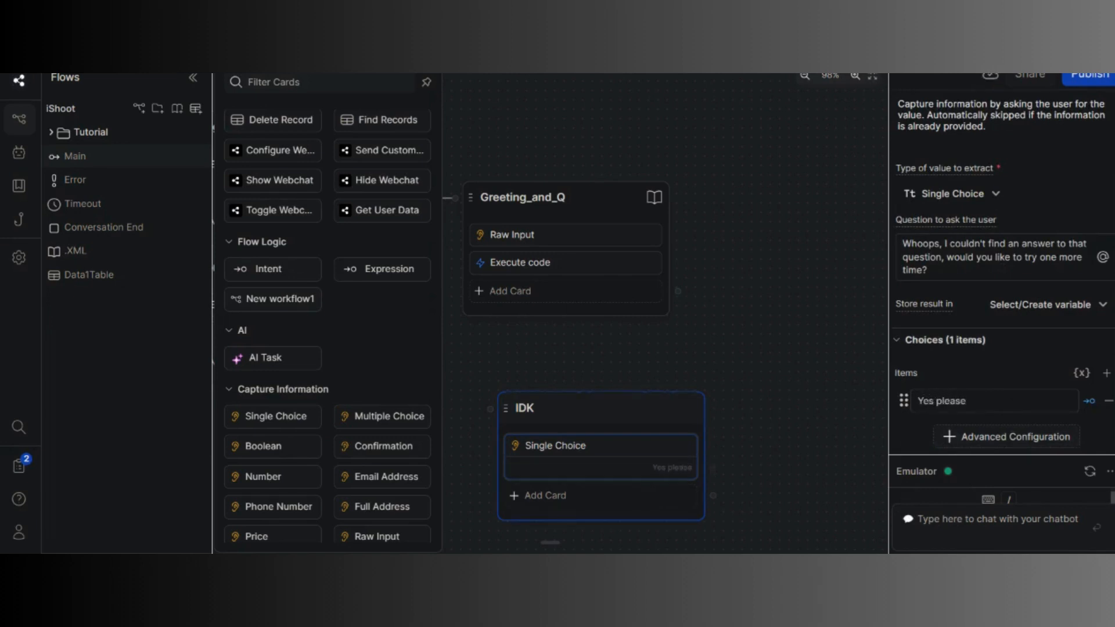
Add a second choice, "No, I'm good", to the IDK node's Single Choice card
click(1106, 373)
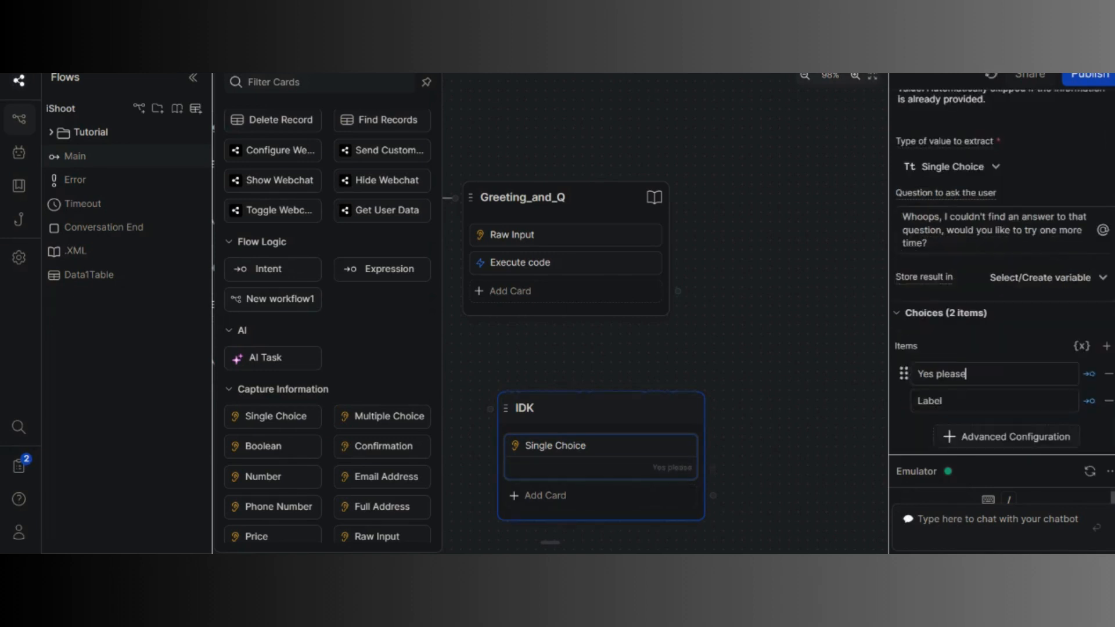
text(No,)
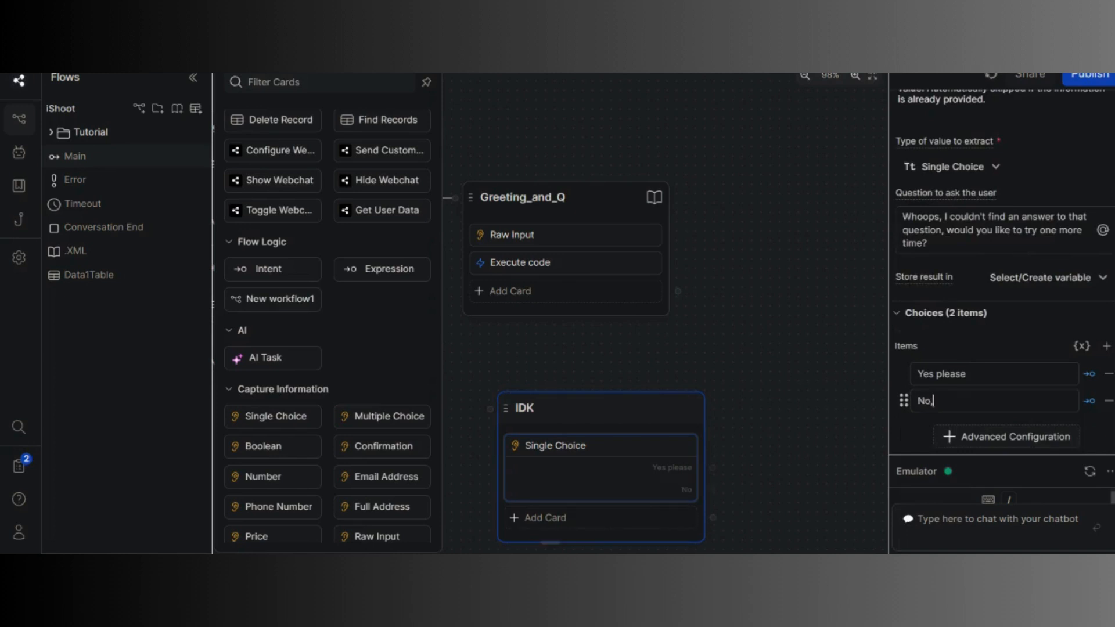
text( I'm goof)
key(BackSpace)
text(d)
click(631, 324)
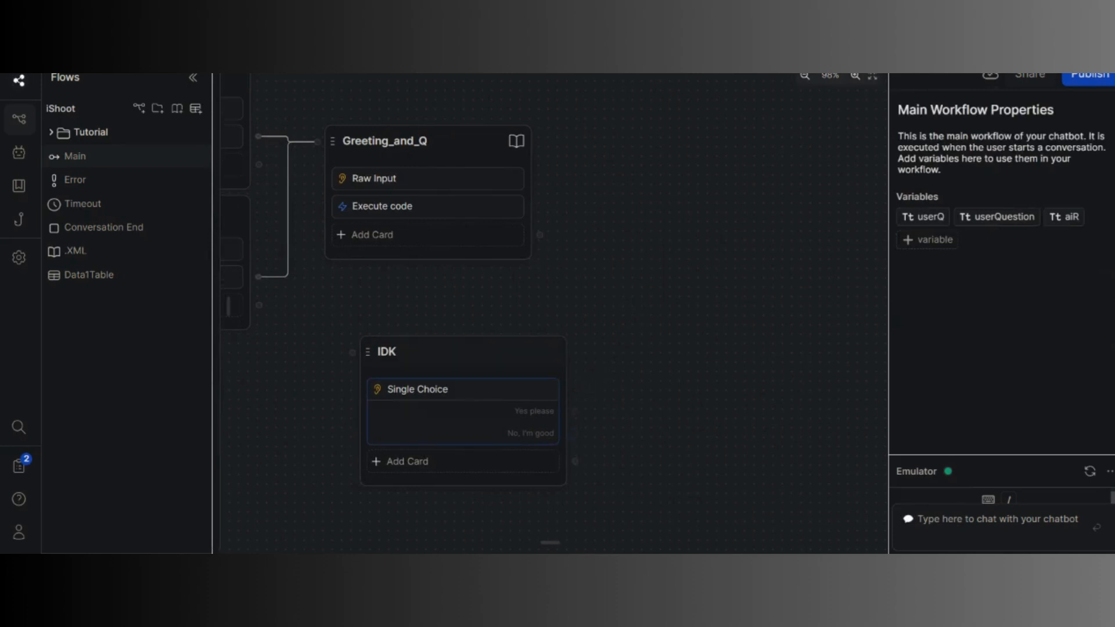
Create a standard node connected to IDK's "No, I'm good" choice and add a Text card to it
drag(575, 433, 630, 441)
click(671, 488)
click(698, 491)
scroll(281, 285, up, 4)
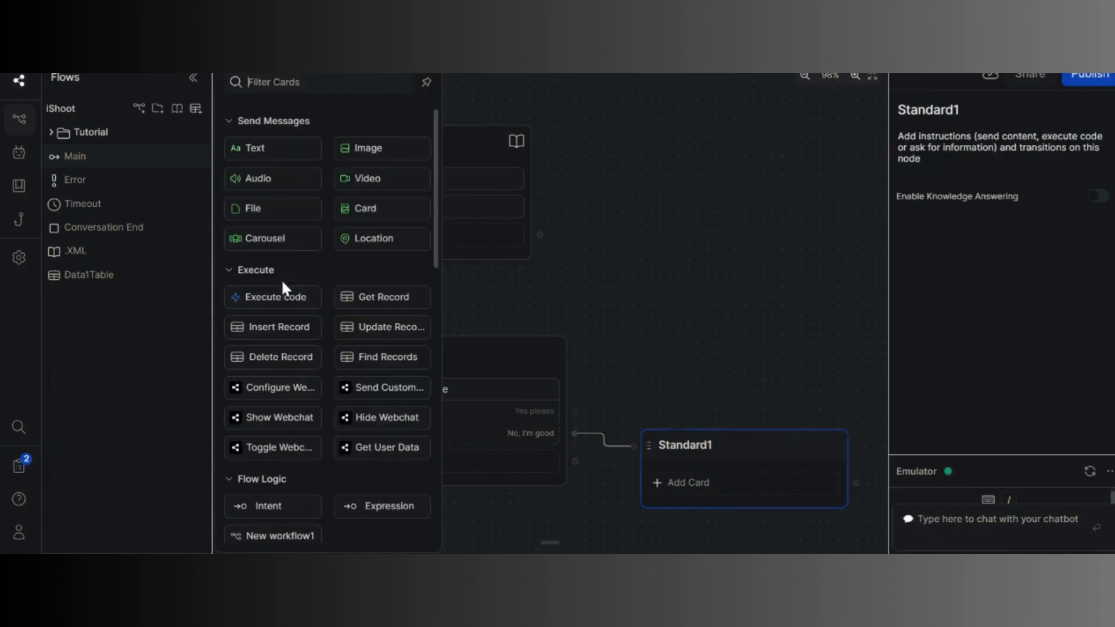
drag(293, 156, 740, 483)
Name the new node Bye and set its Text card's message to "Ok, Have a good one!"
click(685, 445)
text(Bye)
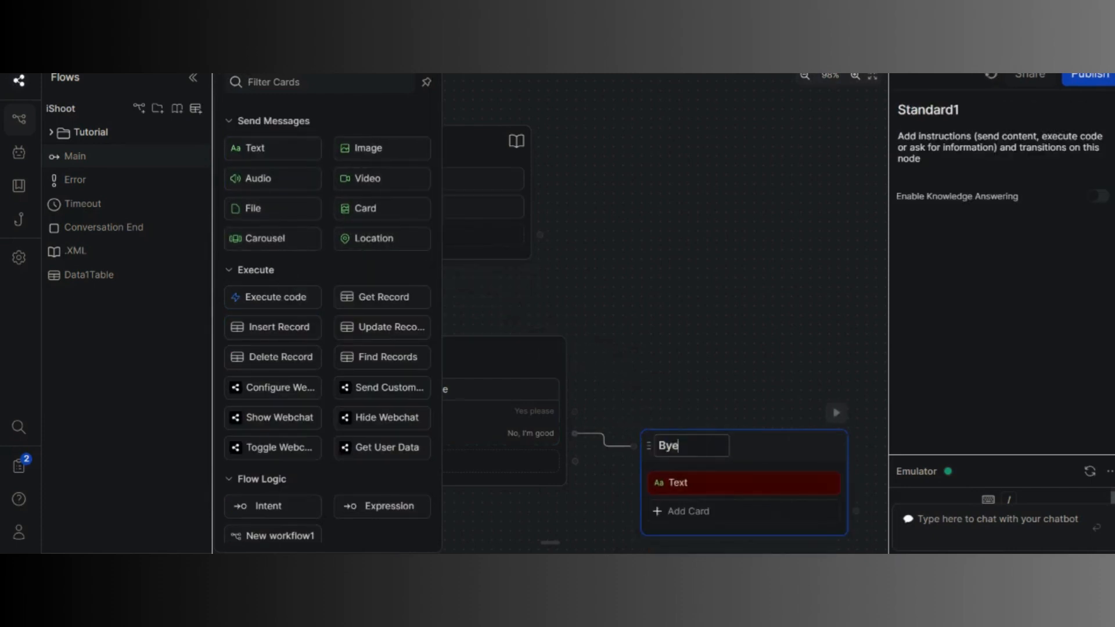
click(724, 482)
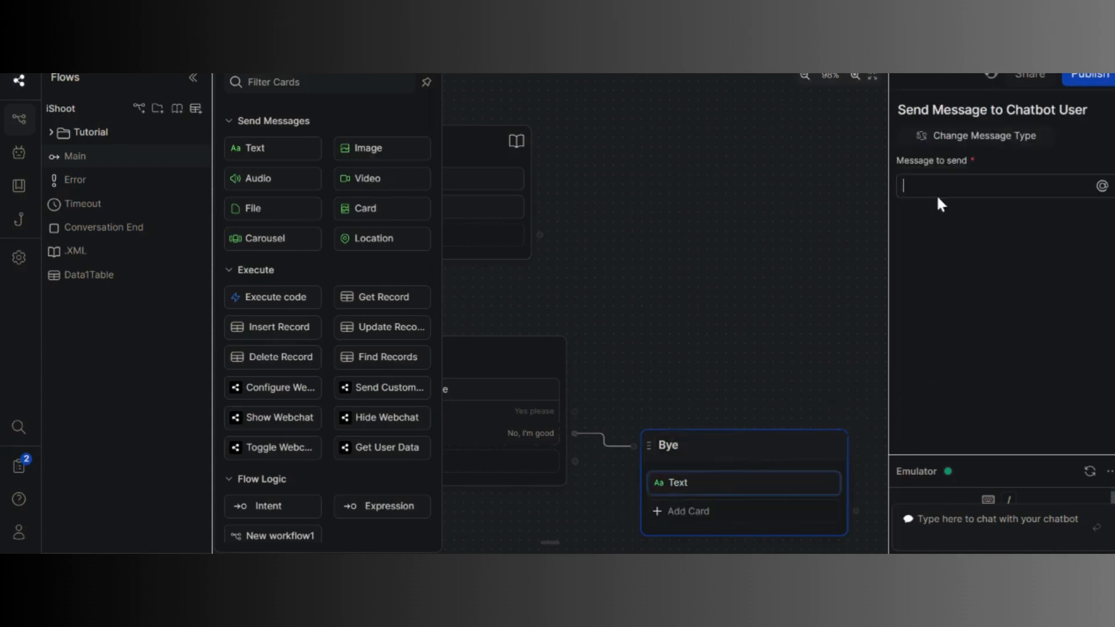
click(946, 174)
text(Ok, Ha)
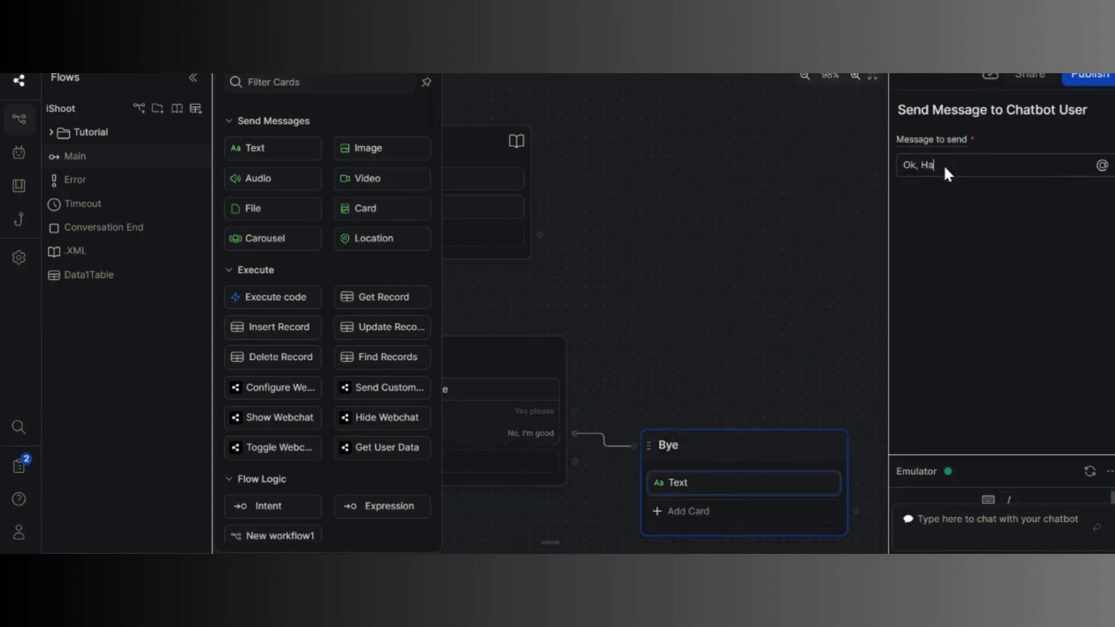
text(ve a fo)
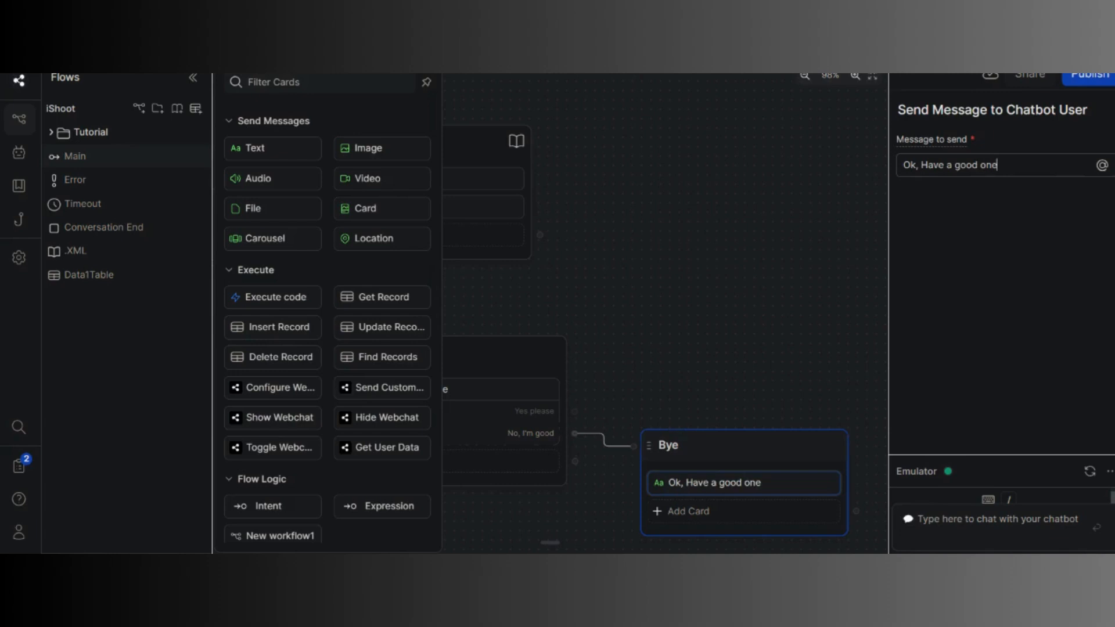
click(672, 274)
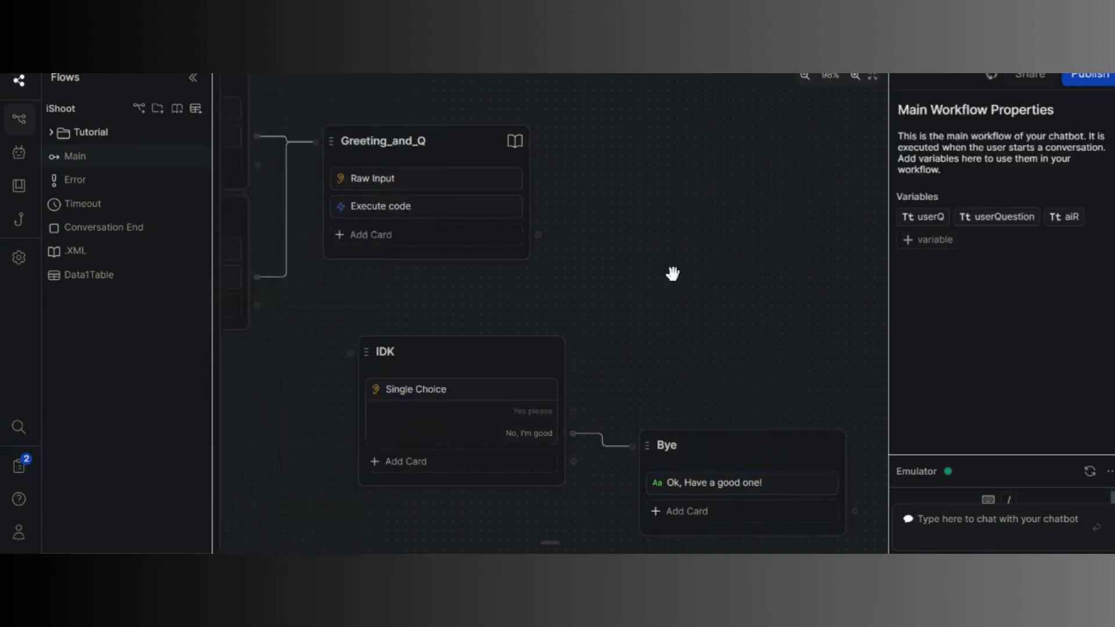
Connect IDK's "Yes please" choice back to the Greeting_and_Q node
drag(672, 273, 743, 323)
scroll(711, 319, down, 3)
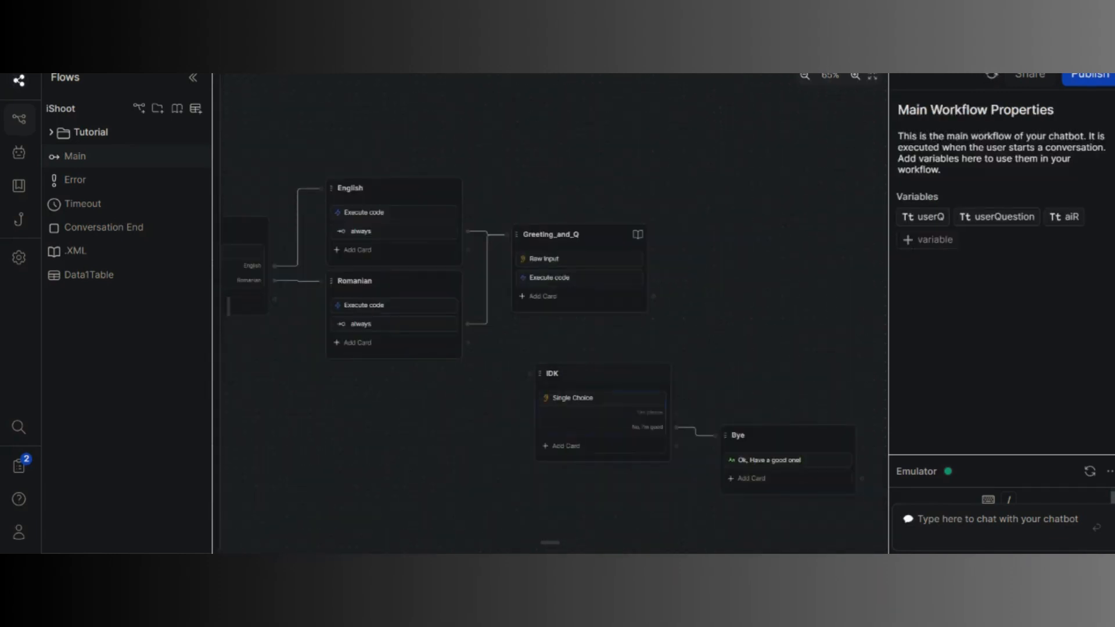
drag(676, 412, 510, 236)
Copy !turn.KnowledgeAgent?.answer?.length from the code of Greeting_and_Q's Execute code card into that card's code generation prompt
drag(814, 289, 667, 283)
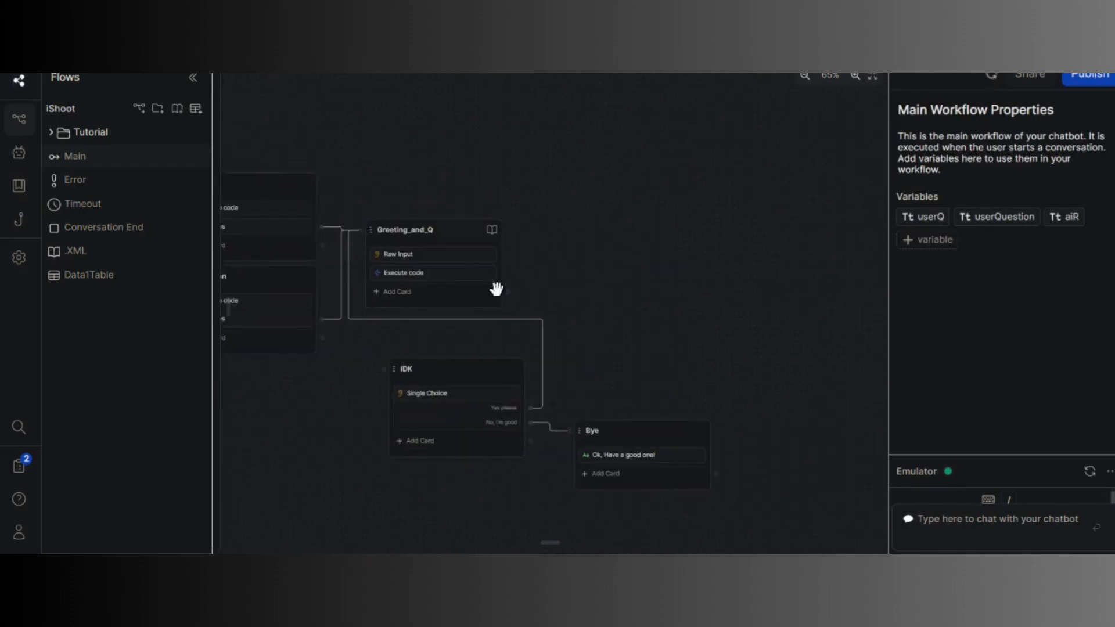
scroll(496, 290, up, 5)
scroll(505, 290, down, 2)
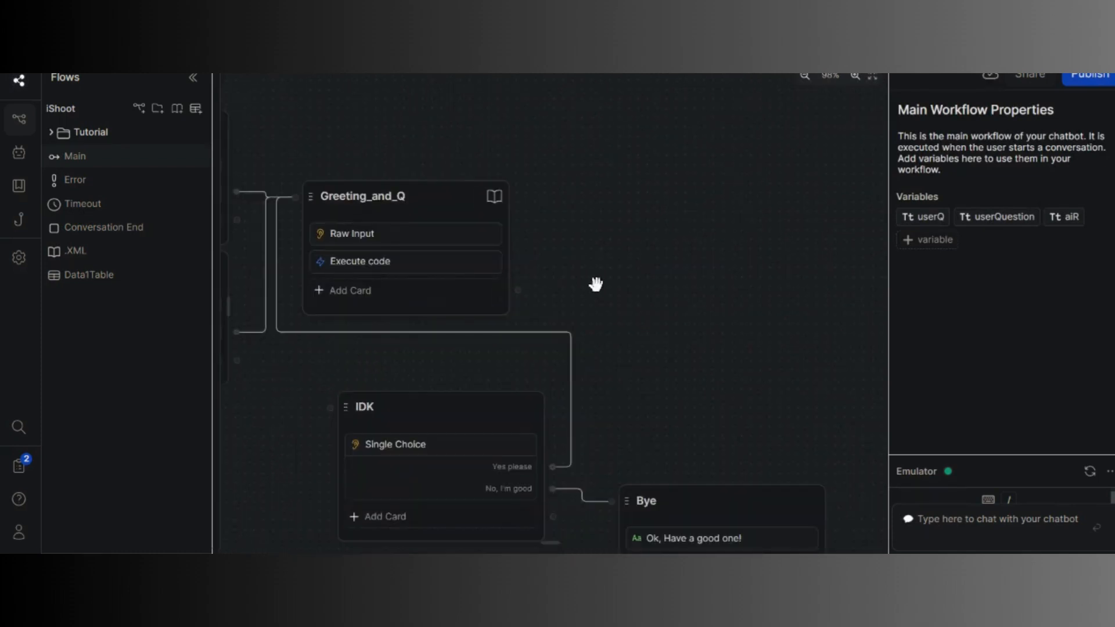
drag(600, 284, 664, 262)
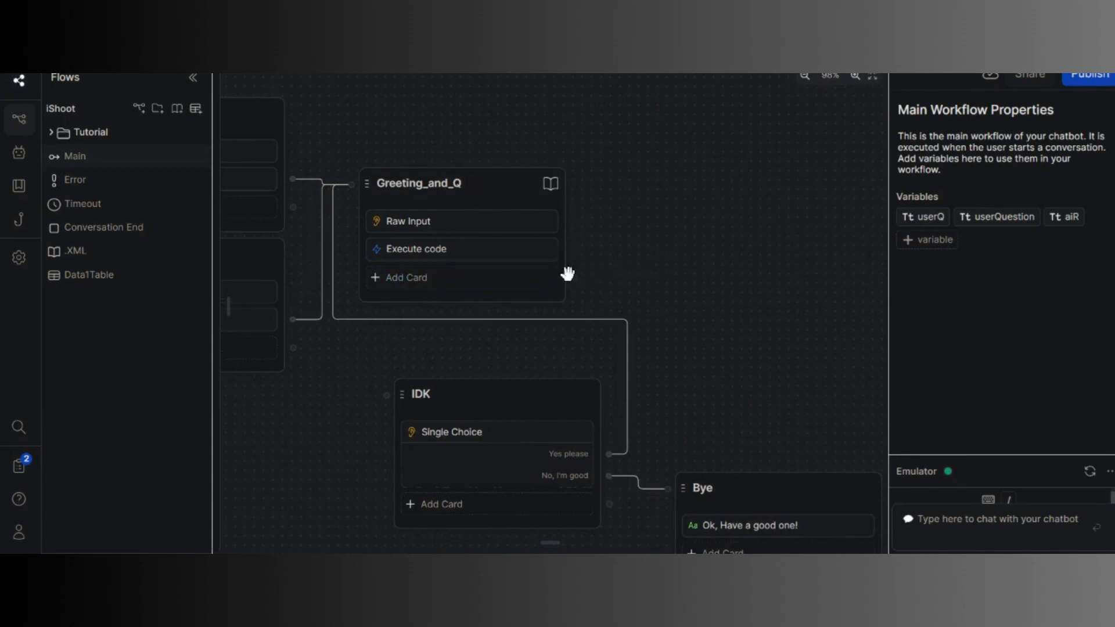
click(498, 251)
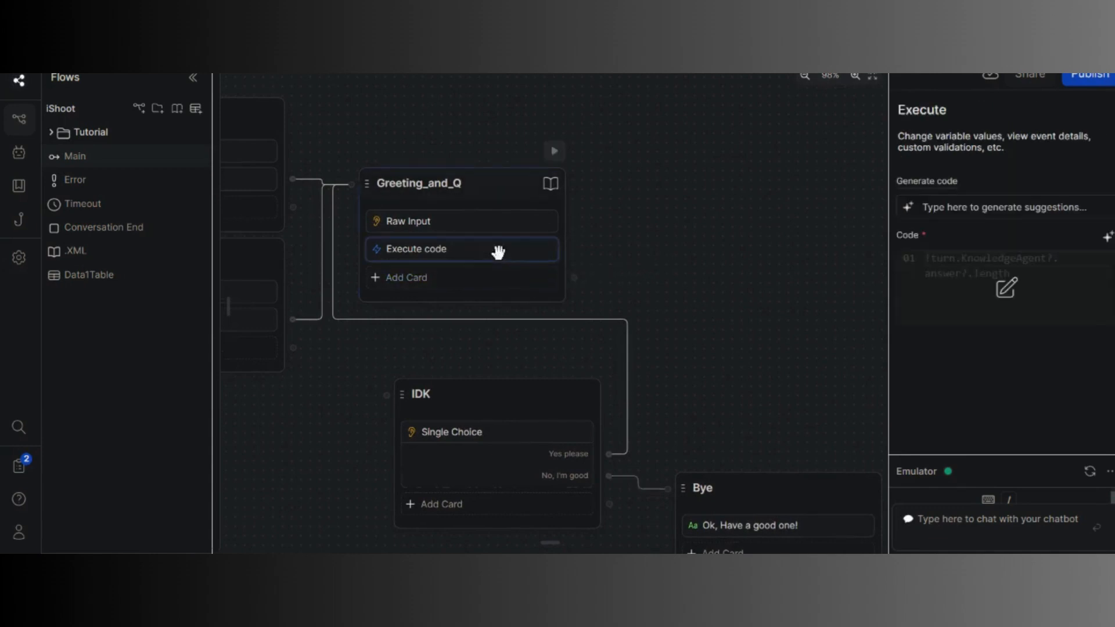
click(1007, 290)
key(ctrl+a)
key(ctrl+c)
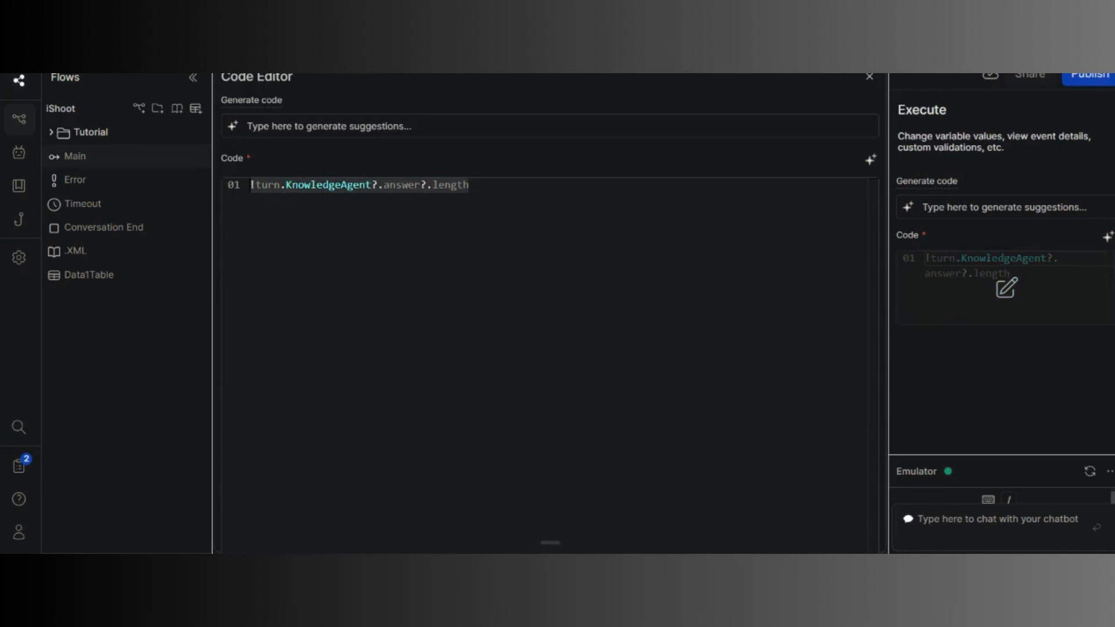
click(290, 126)
key(ctrl+v)
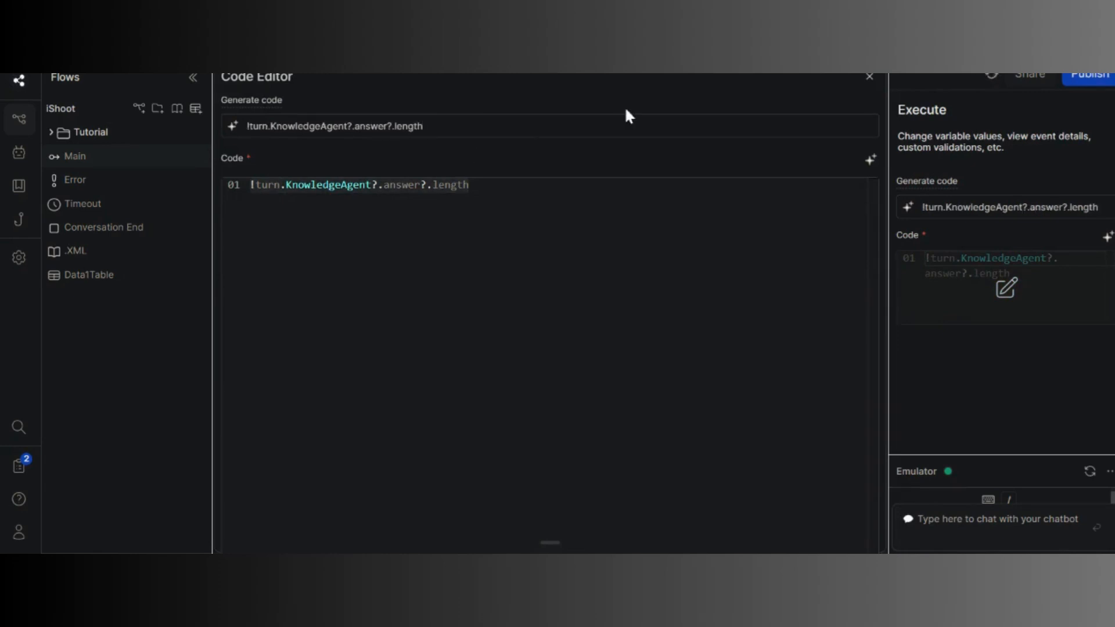
click(866, 79)
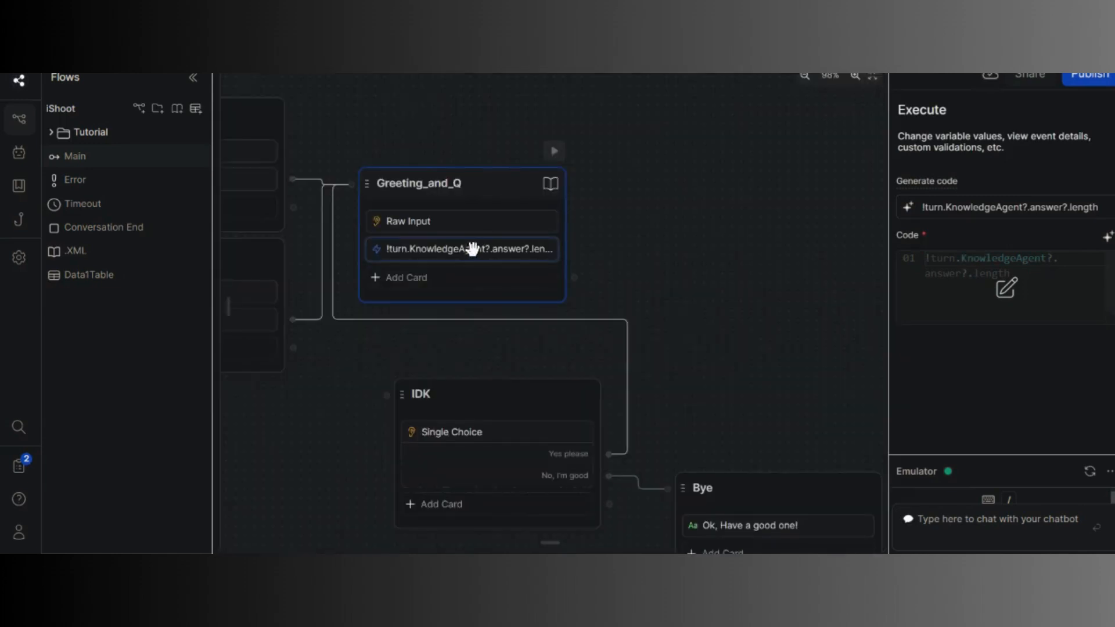
Connect Greeting_and_Q's default output to the IDK node and add an Expression card to Greeting_and_Q
scroll(634, 286, up, 1)
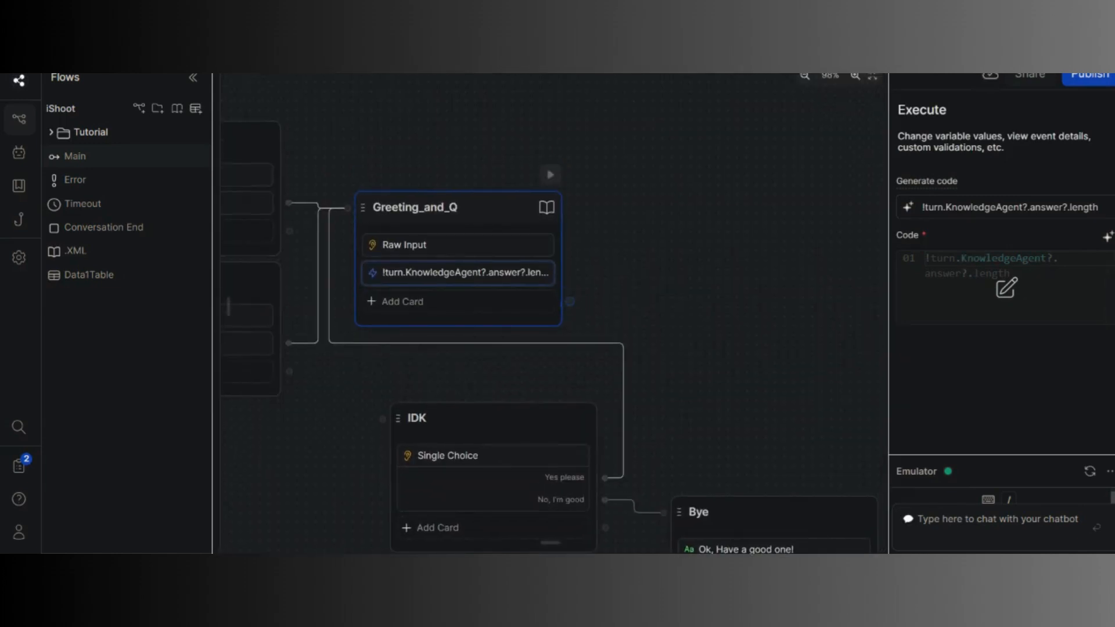
drag(570, 301, 382, 418)
click(437, 311)
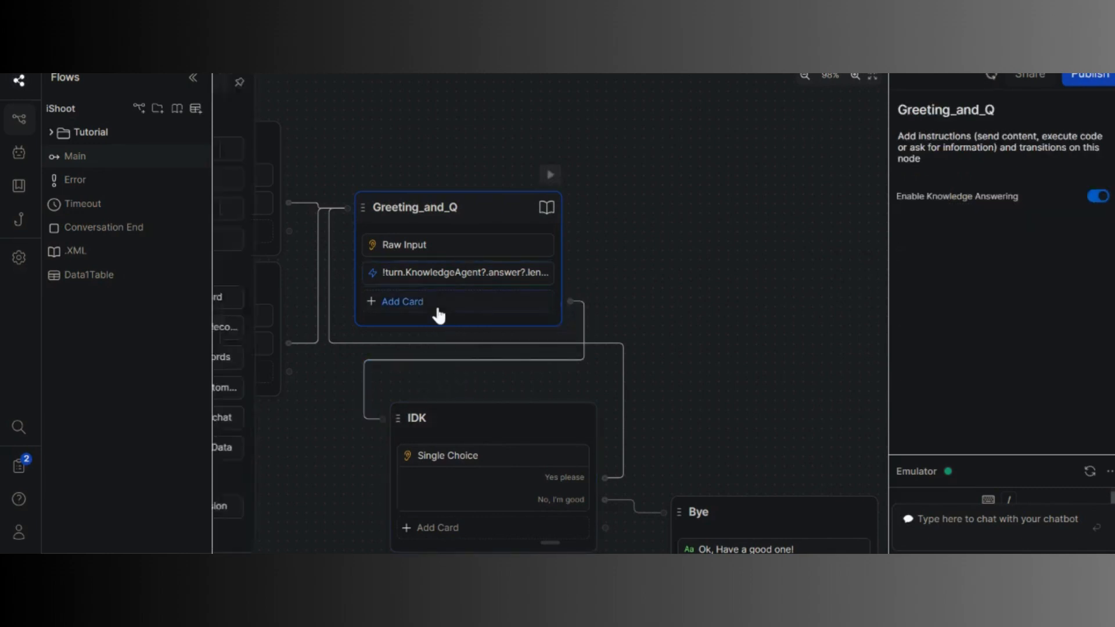
scroll(368, 317, down, 4)
drag(383, 278, 471, 316)
Create a standard node connected to Greeting_and_Q's "always" Expression card and name it More_Q
click(708, 293)
drag(709, 293, 582, 281)
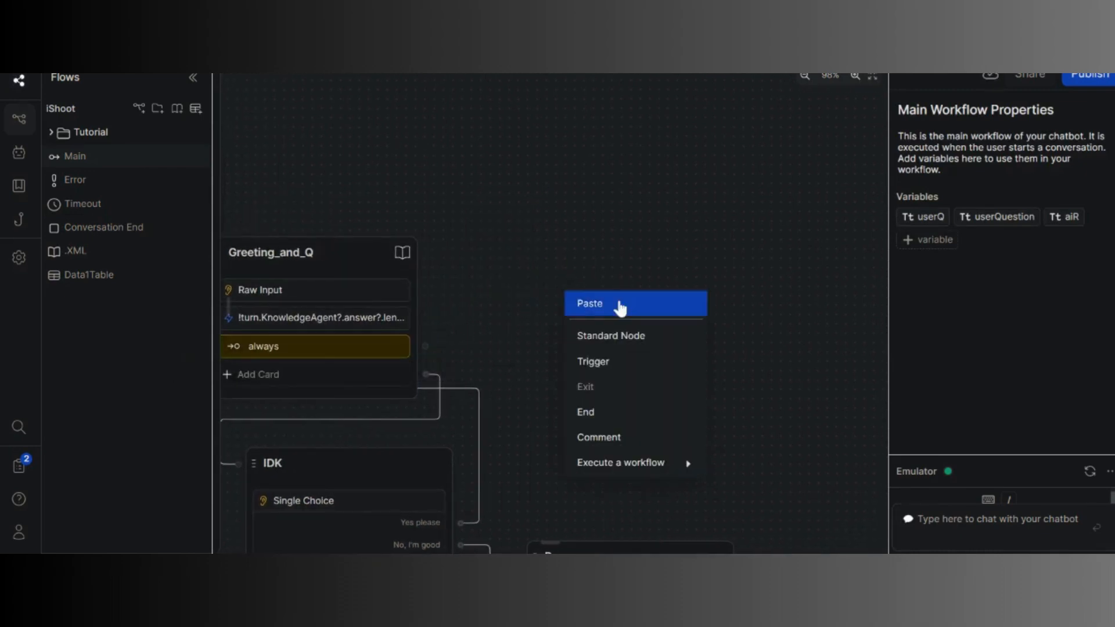
click(628, 339)
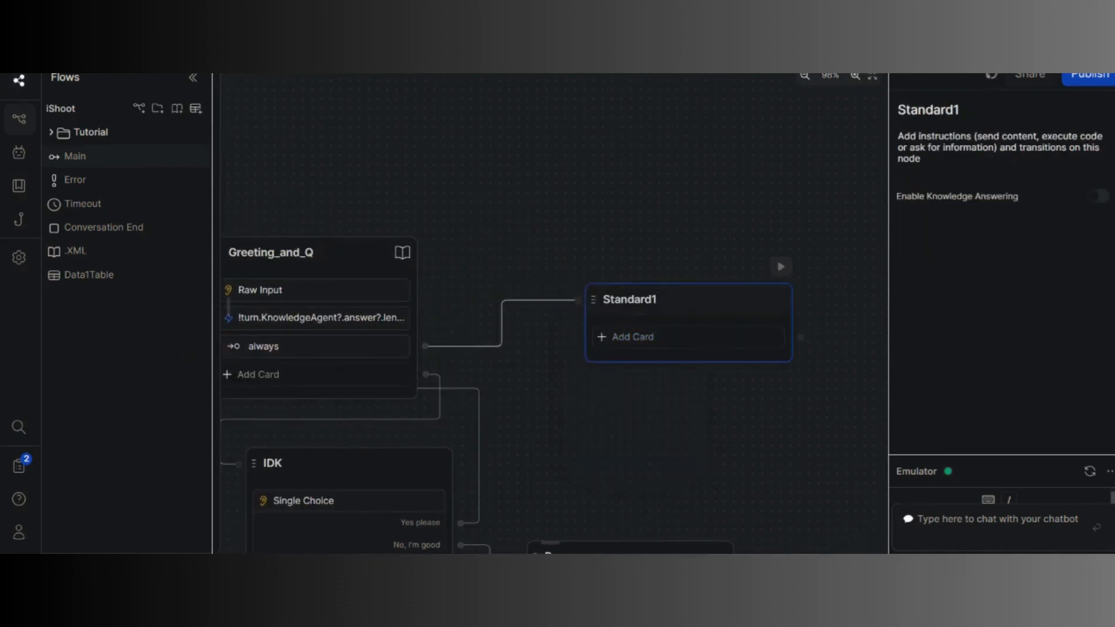
click(644, 299)
double_click(645, 300)
text(More_Q)
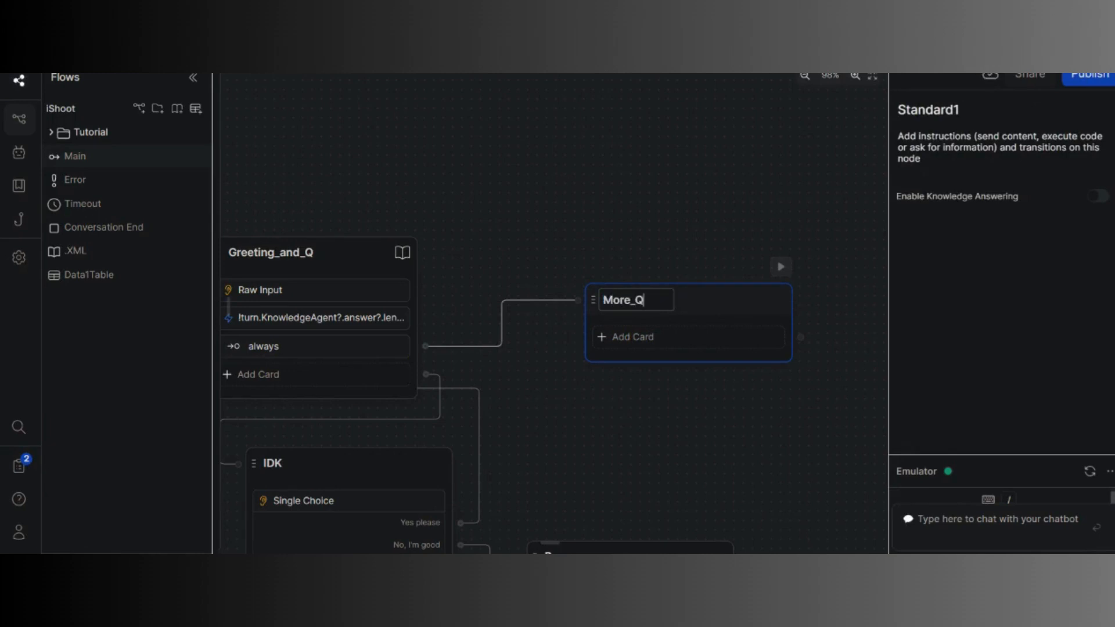
Add a Wait for User Input card to the More_Q node
click(747, 340)
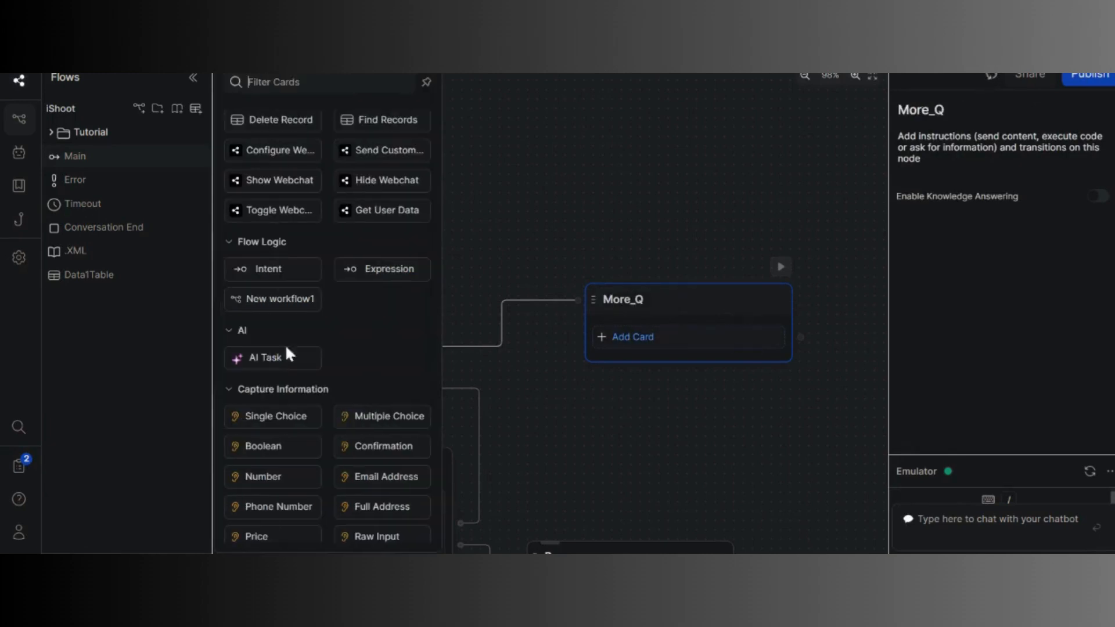
scroll(279, 301, down, 4)
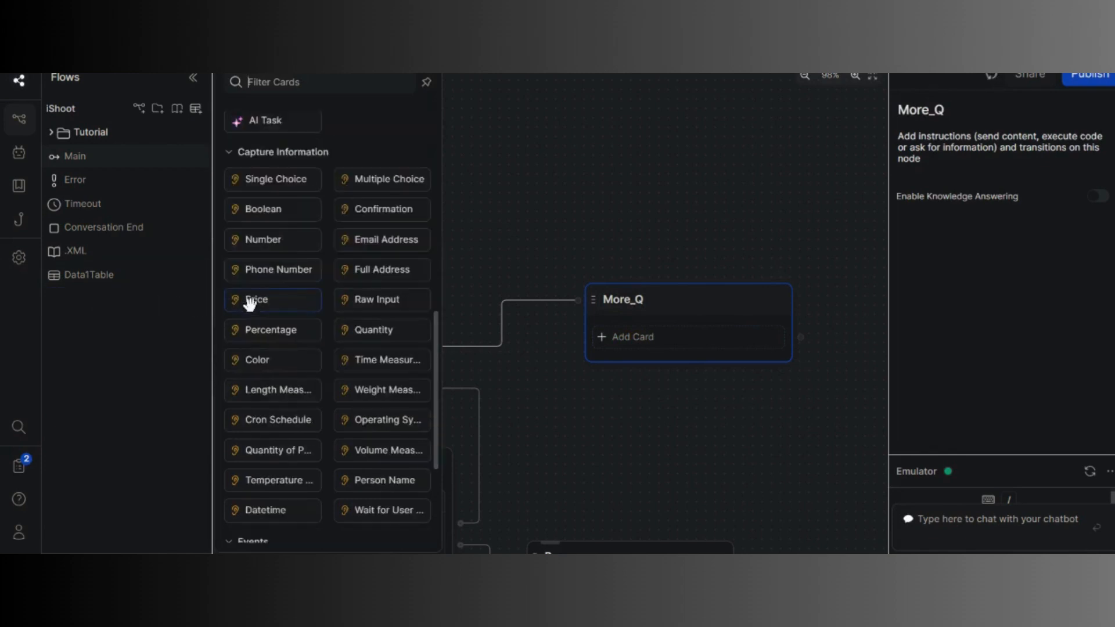
drag(368, 513, 672, 339)
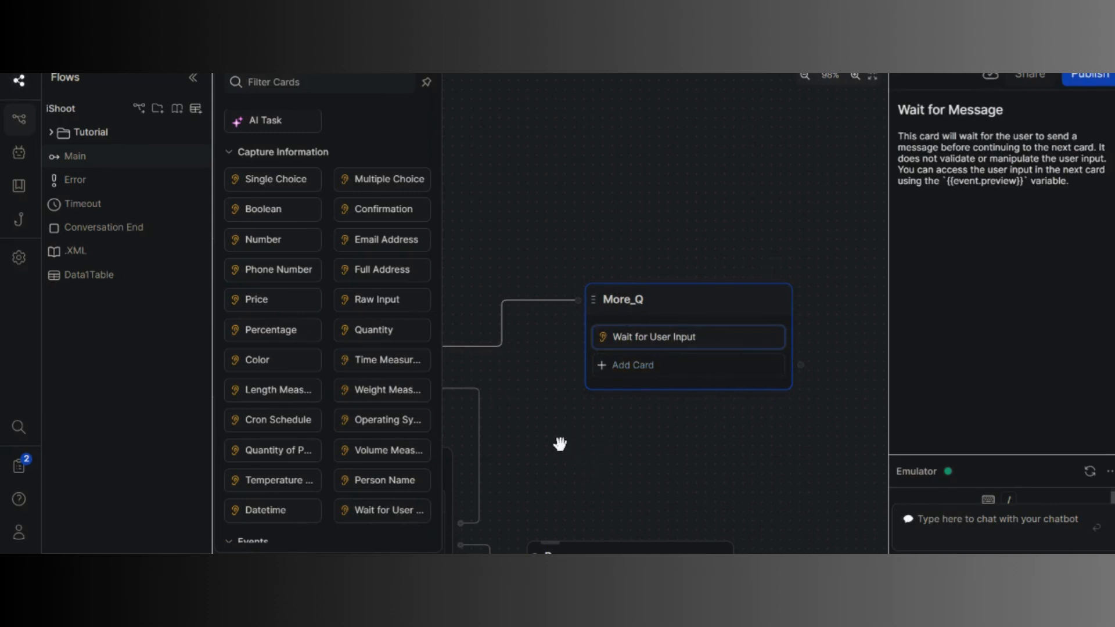
click(538, 434)
Copy the !turn.KnowledgeAgent?.answer?.length code card from Greeting_and_Q and paste it into the More_Q node
drag(538, 434, 601, 459)
right_click(344, 324)
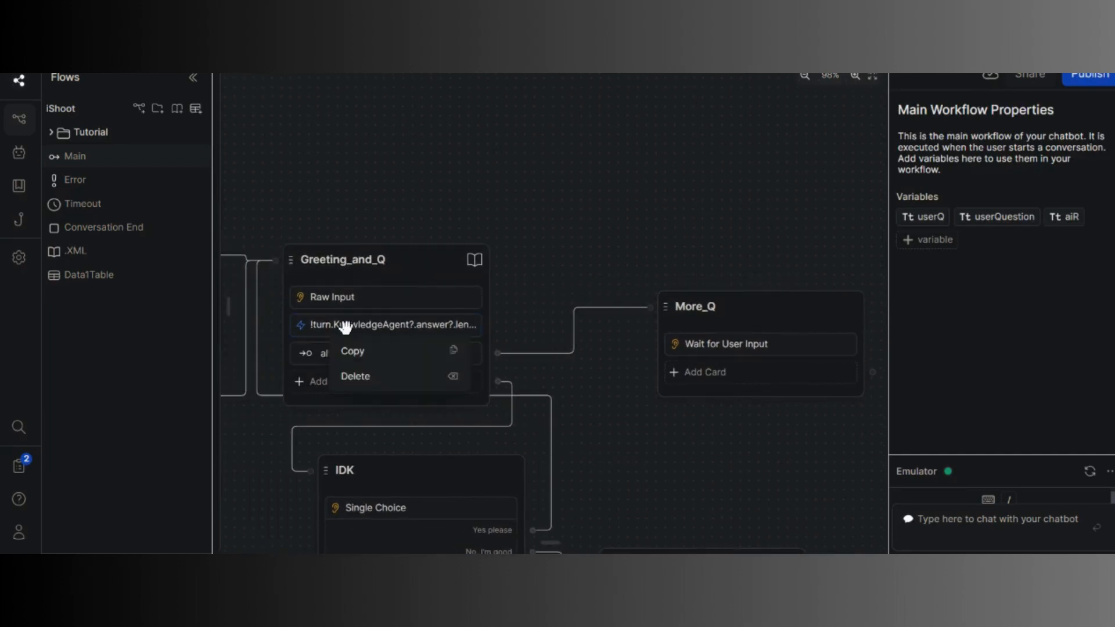
click(378, 351)
right_click(759, 319)
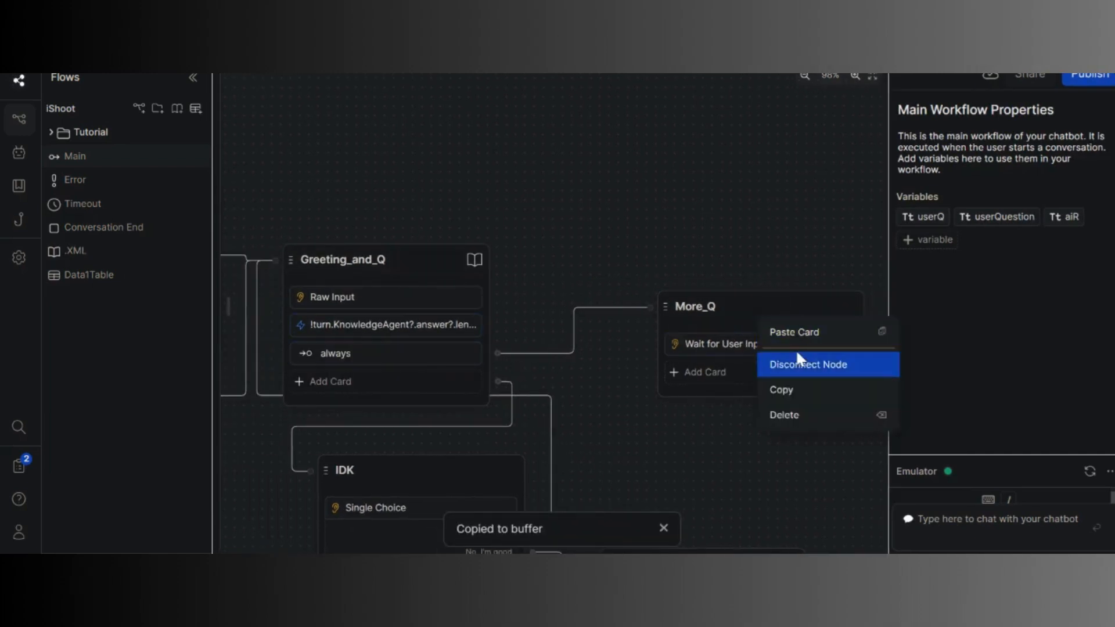
click(798, 332)
Connect More_Q's default output to the IDK node
drag(734, 237, 617, 230)
drag(429, 229, 574, 229)
scroll(754, 227, down, 4)
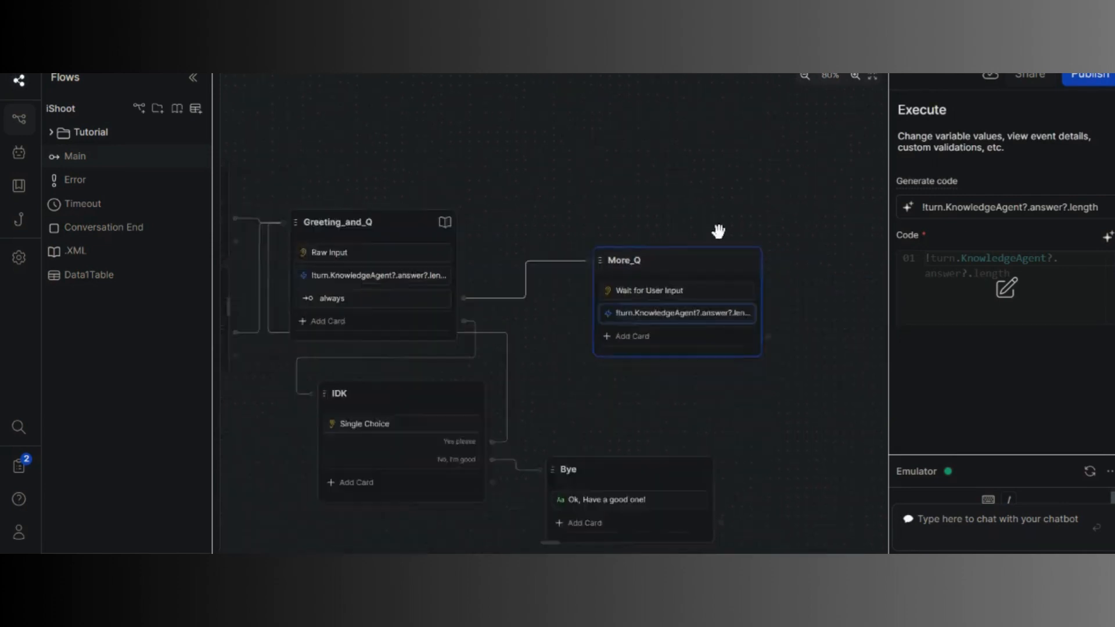
drag(761, 317, 395, 361)
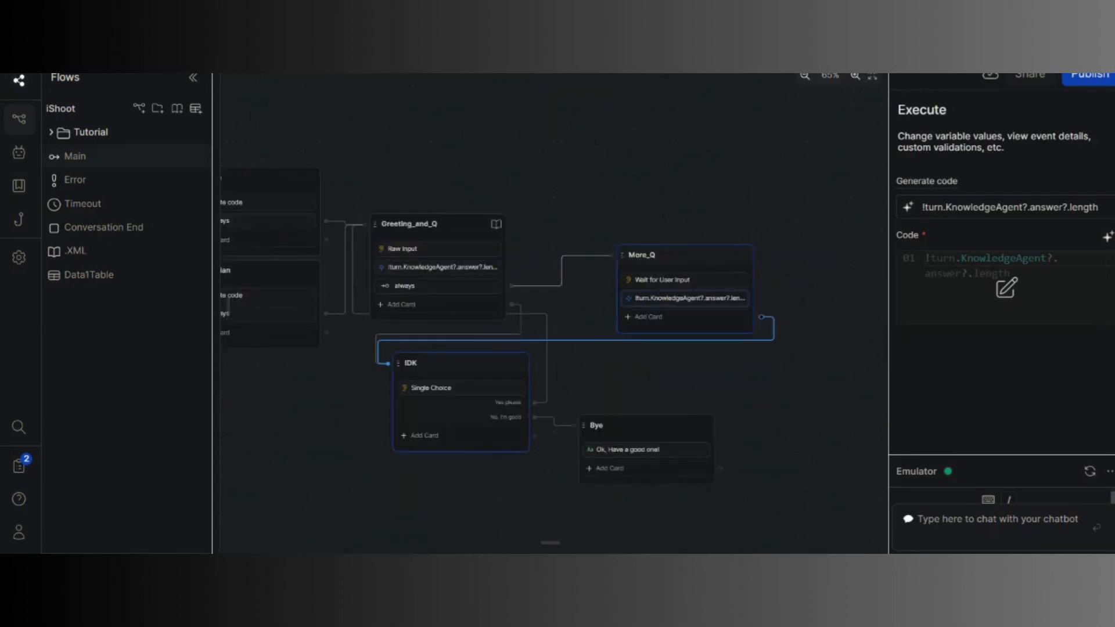
Add an Expression card below the code card in the More_Q node
click(662, 319)
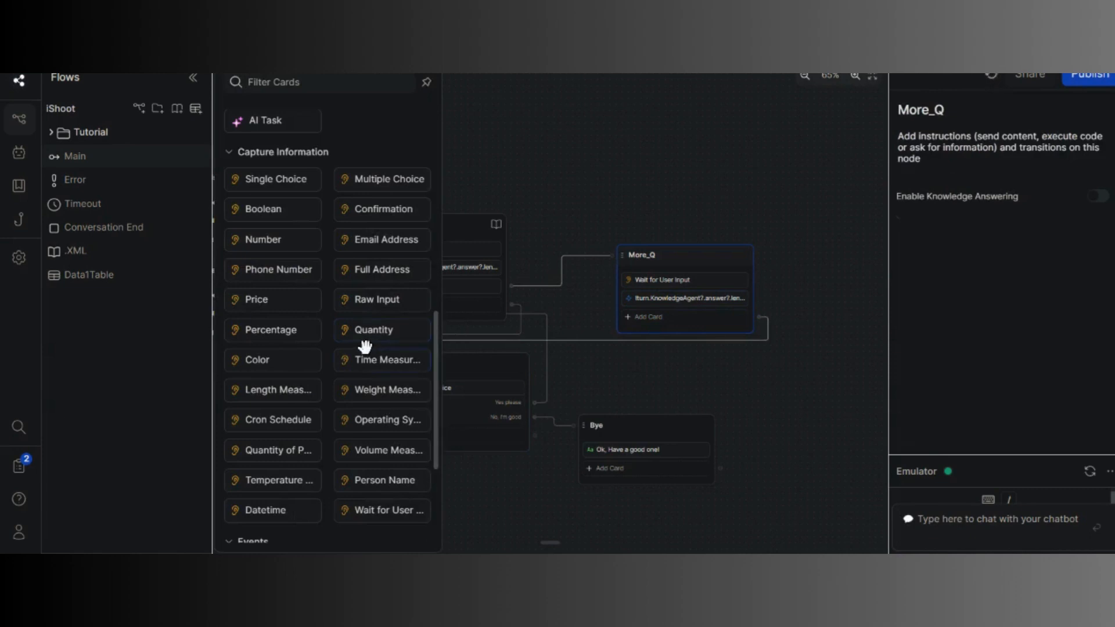
scroll(364, 346, up, 5)
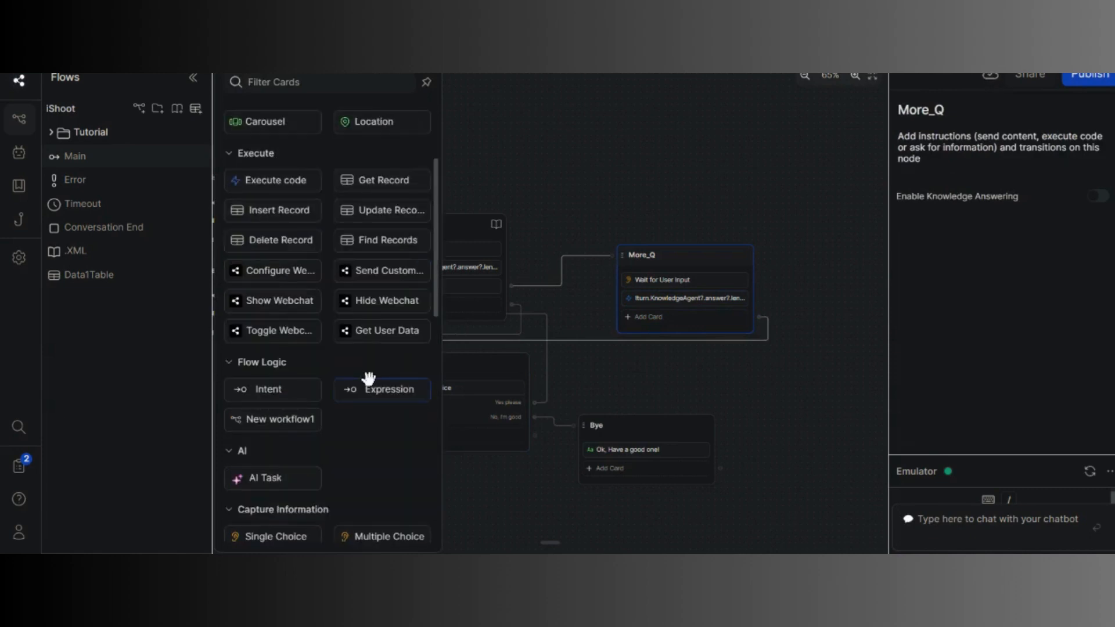
drag(368, 379, 676, 313)
click(819, 305)
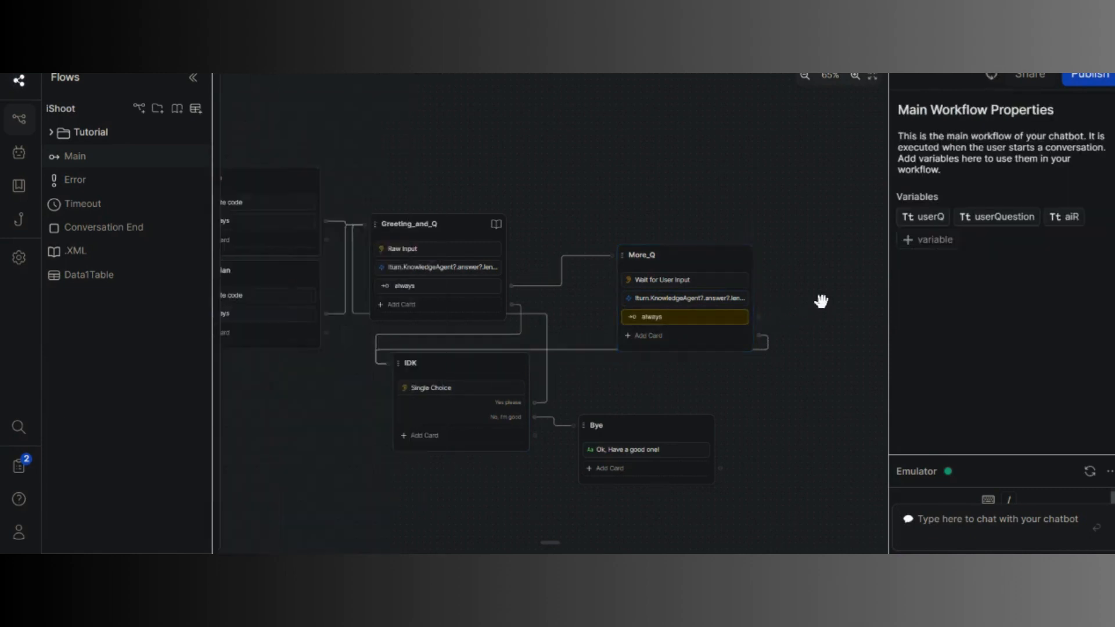
drag(815, 303, 769, 319)
scroll(704, 323, down, 2)
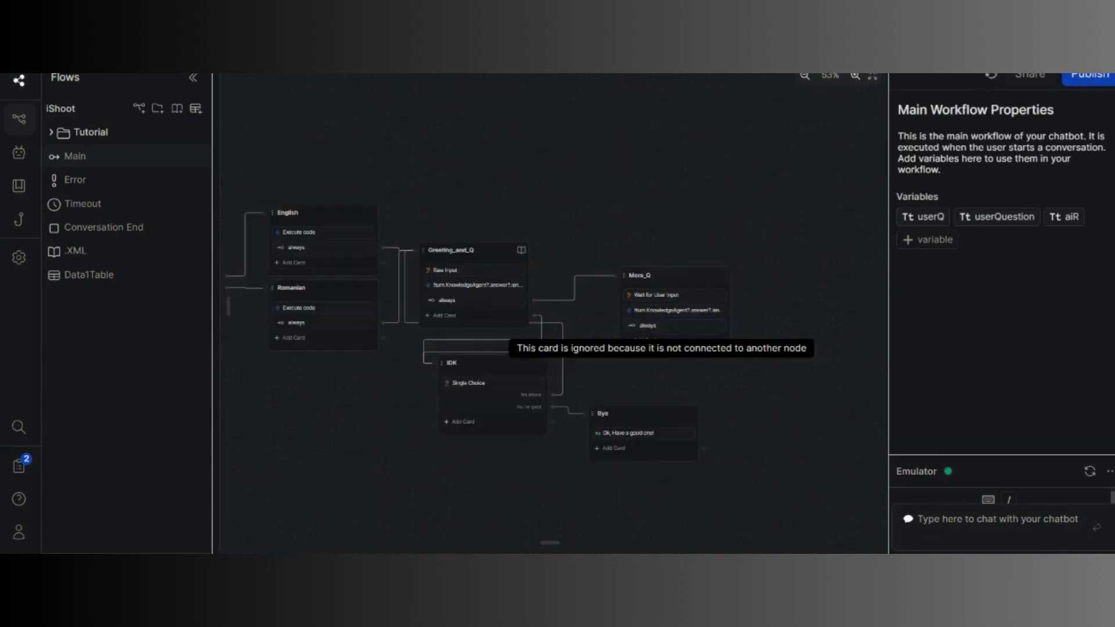
scroll(732, 313, up, 8)
scroll(732, 313, down, 2)
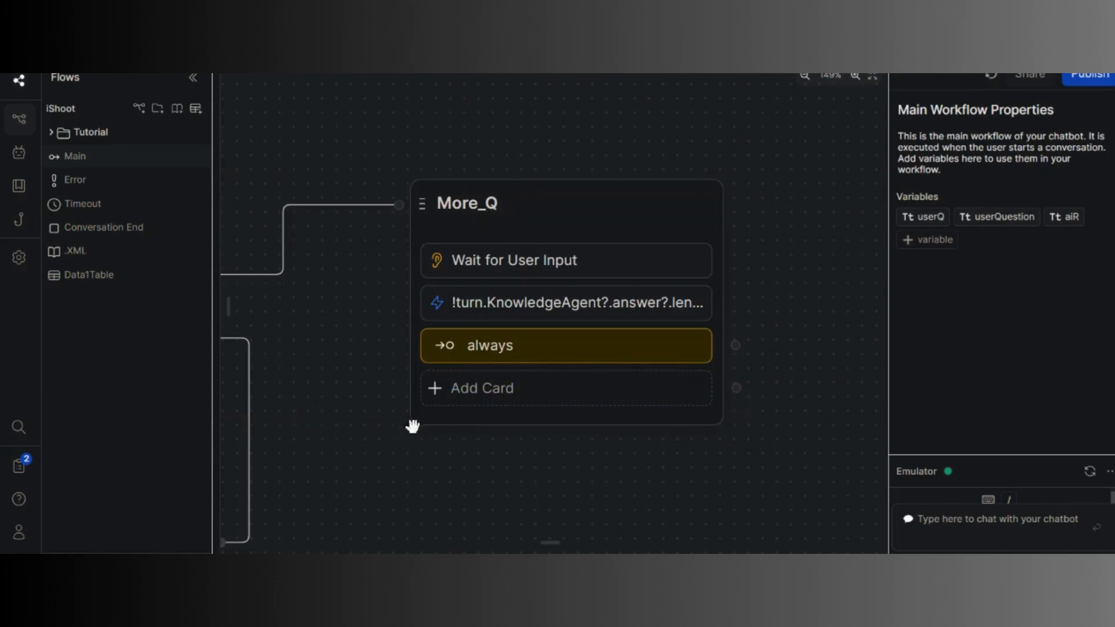
scroll(413, 425, down, 5)
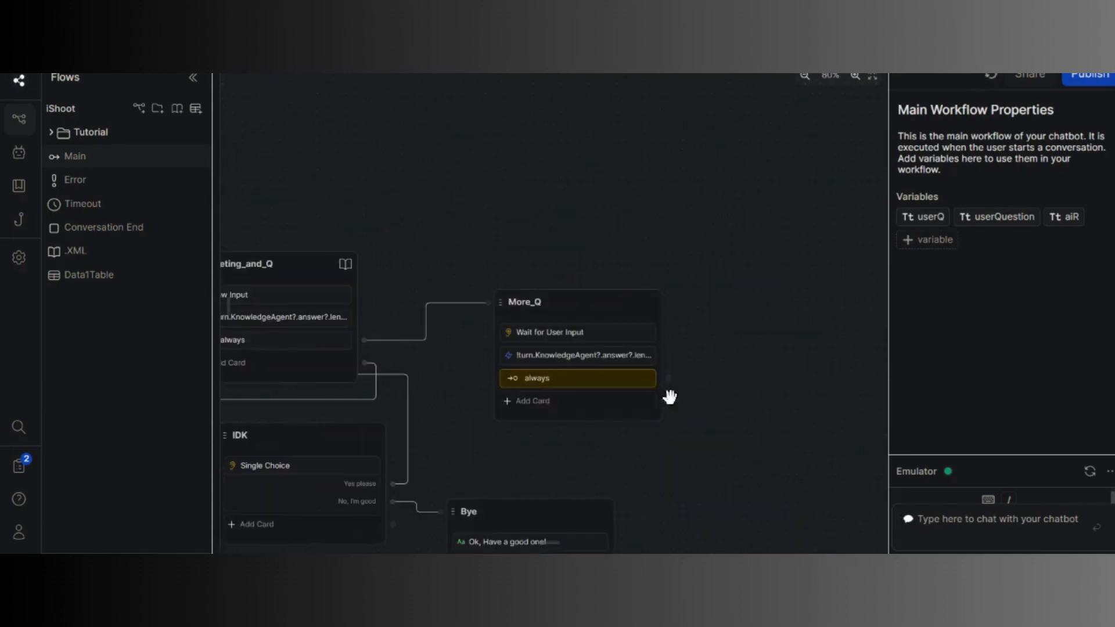
drag(668, 402, 261, 325)
drag(772, 350, 796, 303)
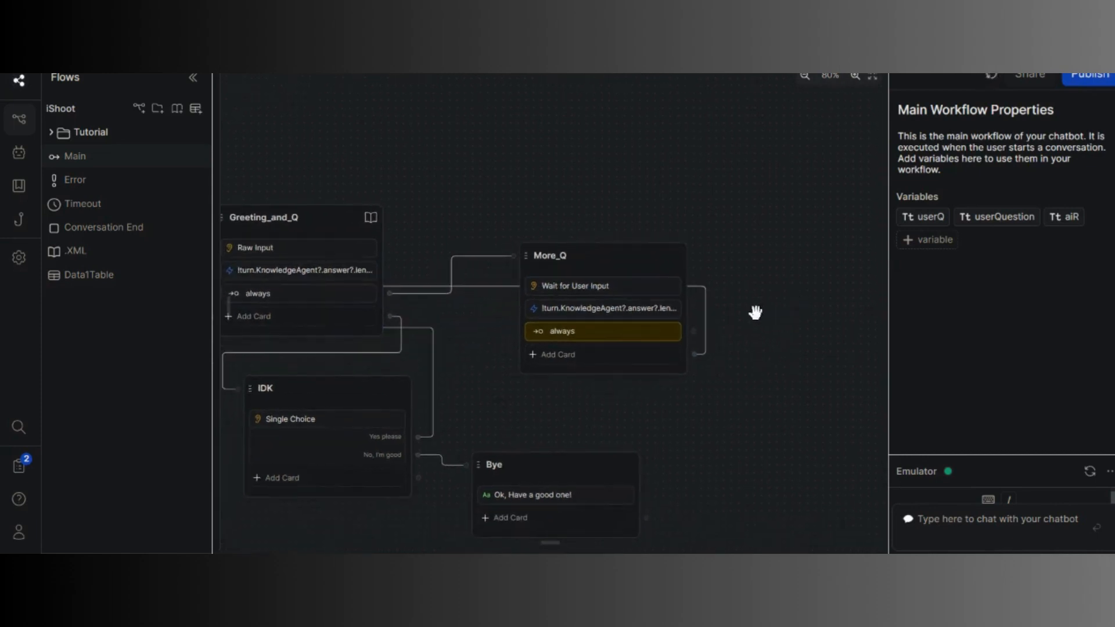
drag(693, 330, 238, 389)
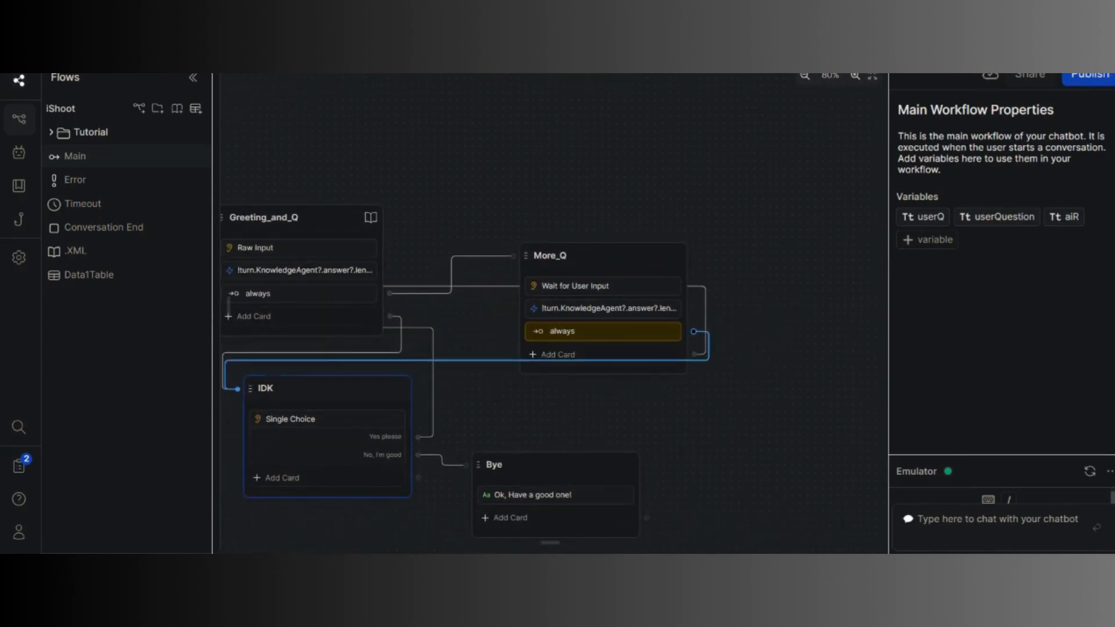
click(465, 362)
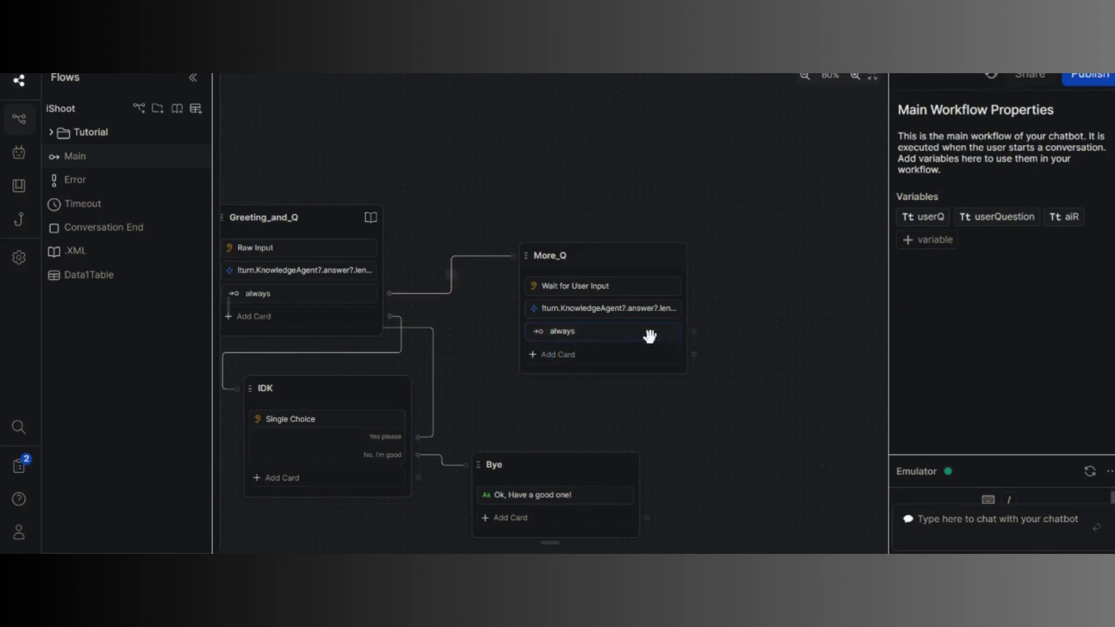
Connect More_Q's default output to Greeting_and_Q and its always output to the IDK node
scroll(694, 347, up, 4)
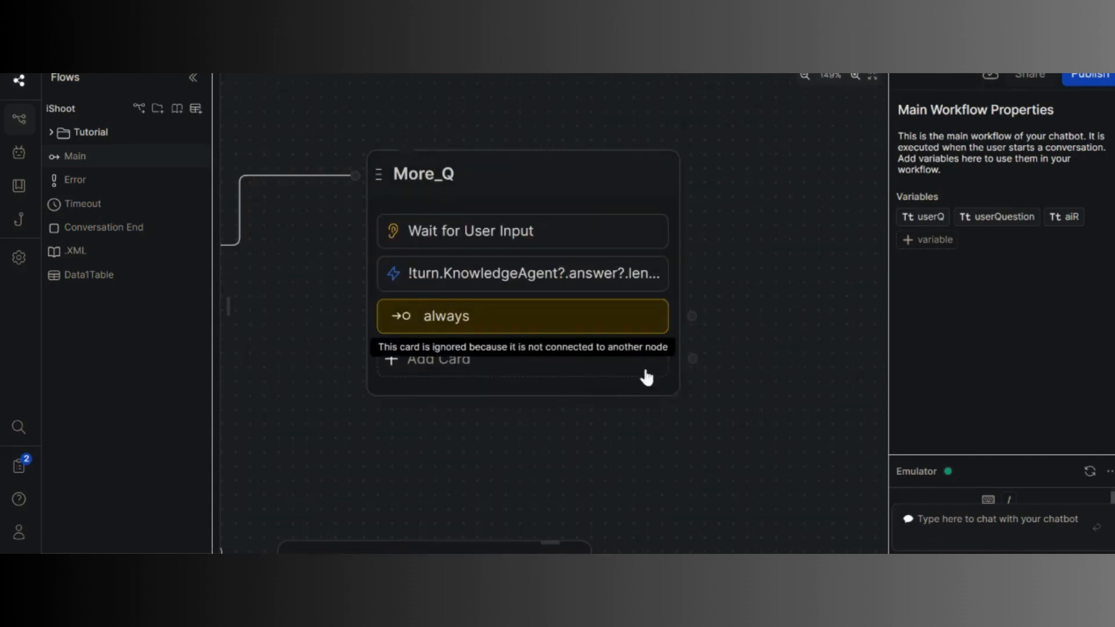
scroll(637, 422, up, 2)
scroll(637, 422, down, 5)
drag(762, 384, 275, 248)
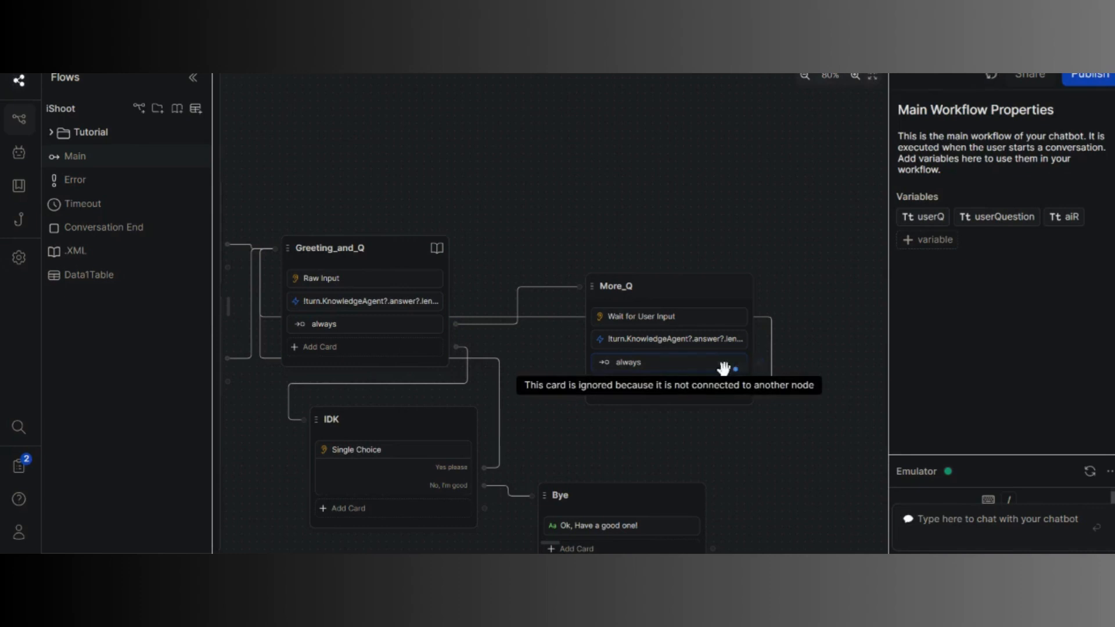
drag(759, 361, 303, 419)
drag(560, 438, 639, 433)
Restart the emulator conversation, widen the emulator area, send "hi" and choose English as the language
scroll(633, 435, down, 5)
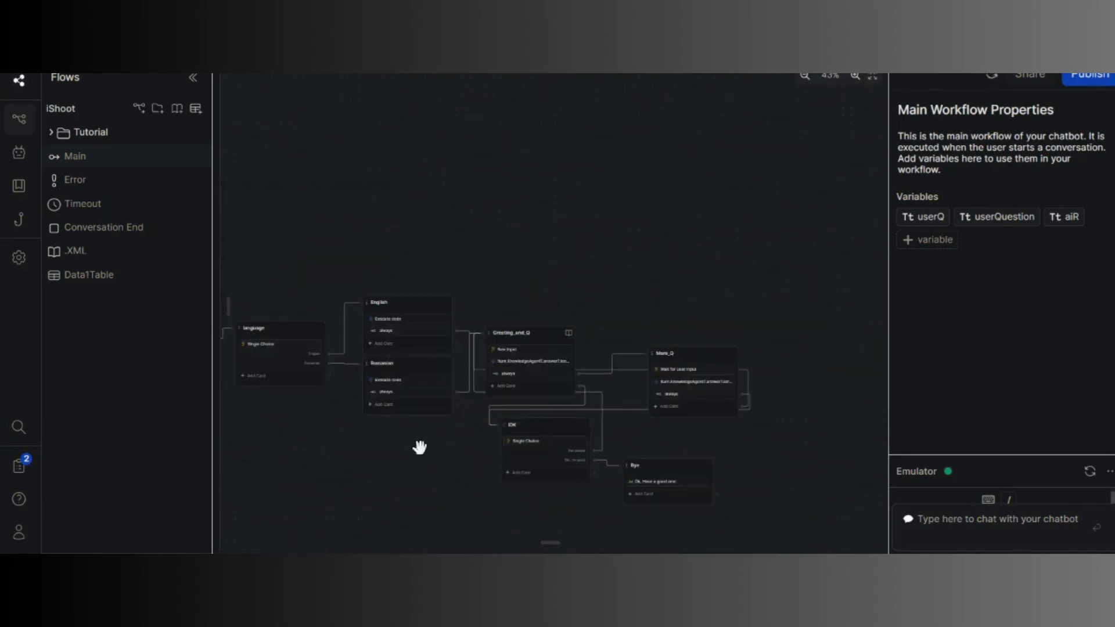
drag(423, 448, 488, 463)
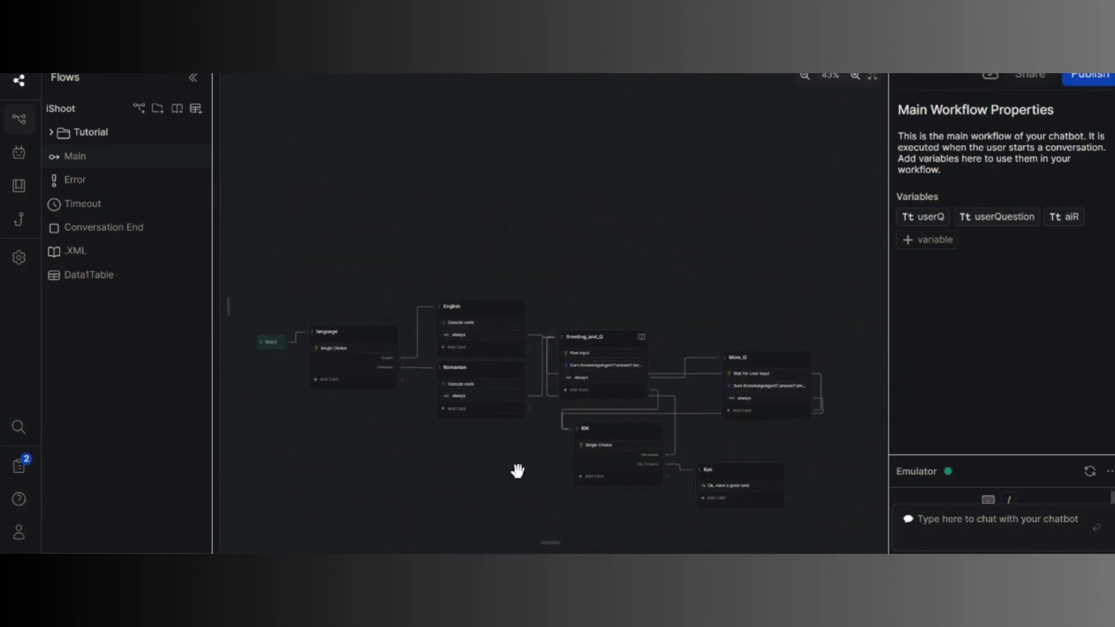
click(1089, 471)
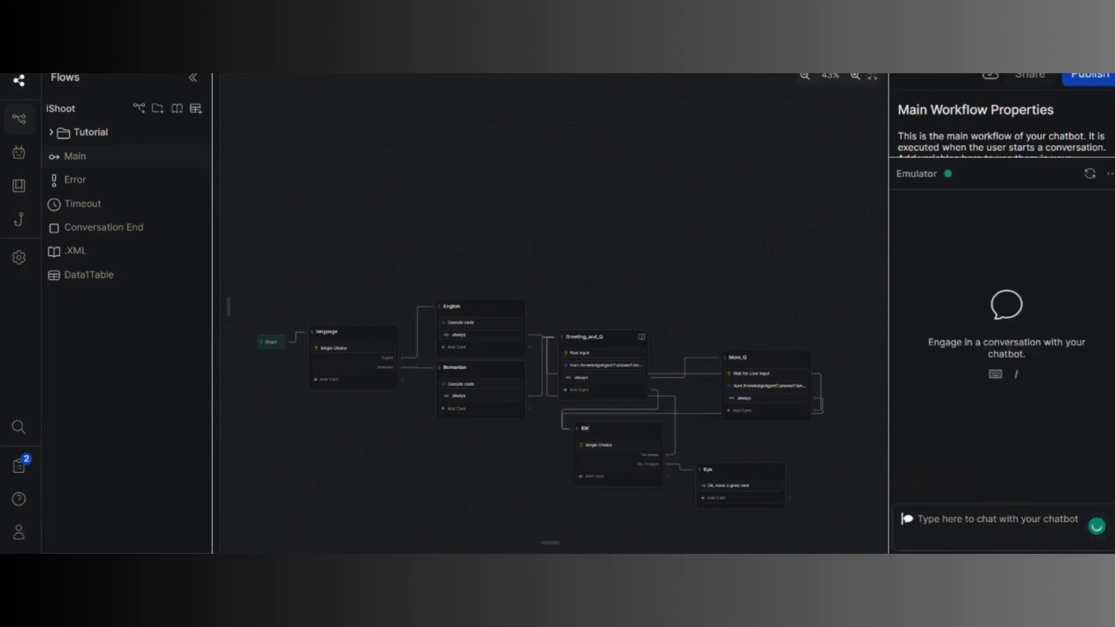
text(hi)
key(Return)
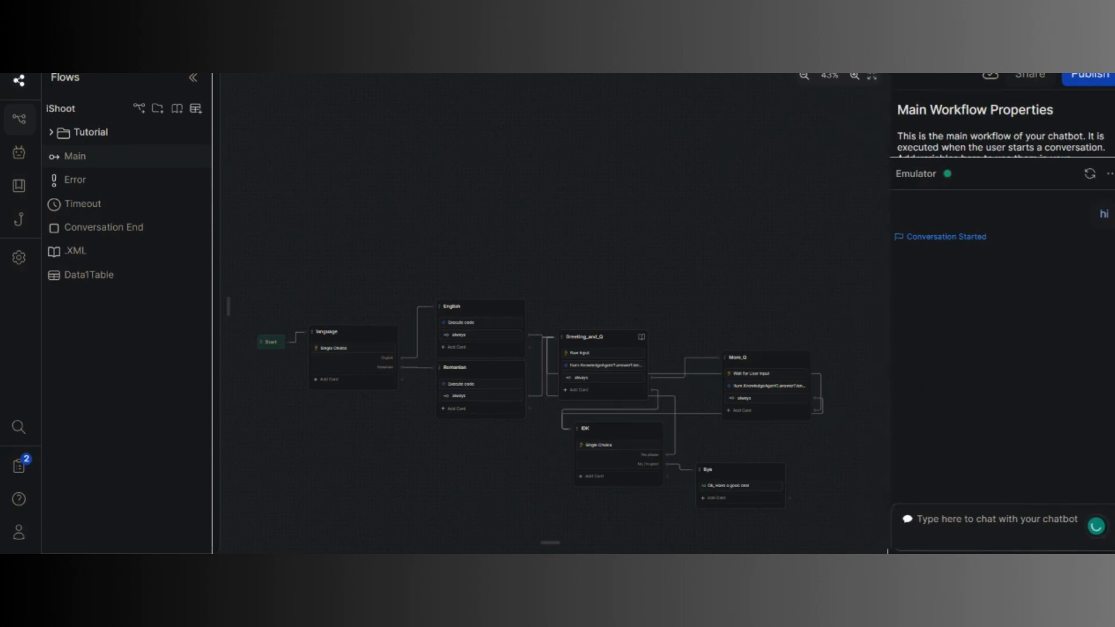
drag(889, 375, 703, 374)
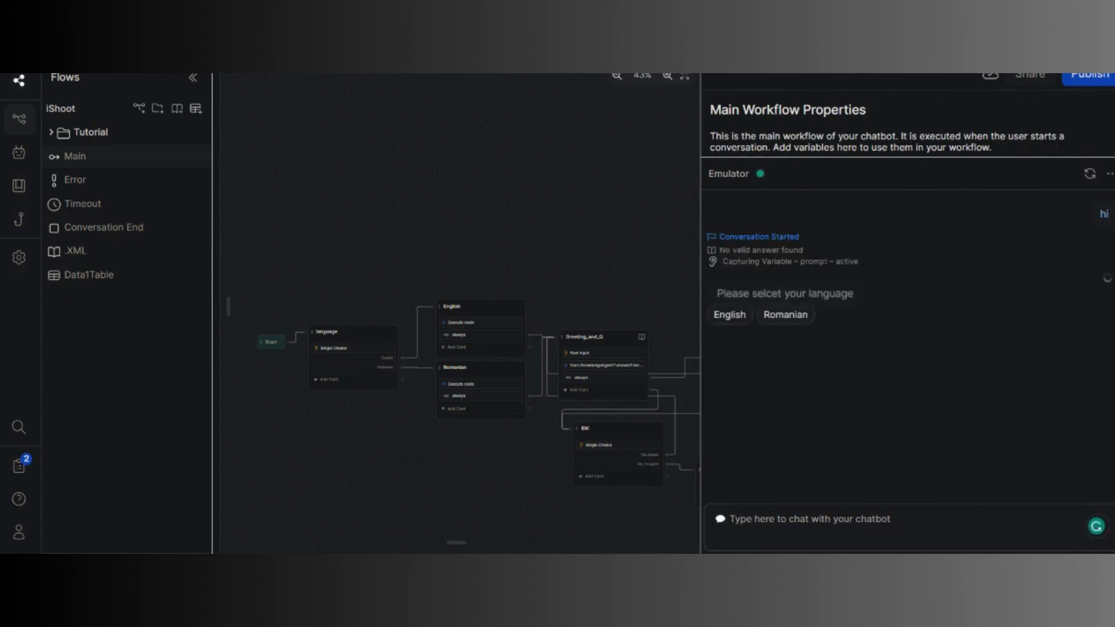
click(726, 318)
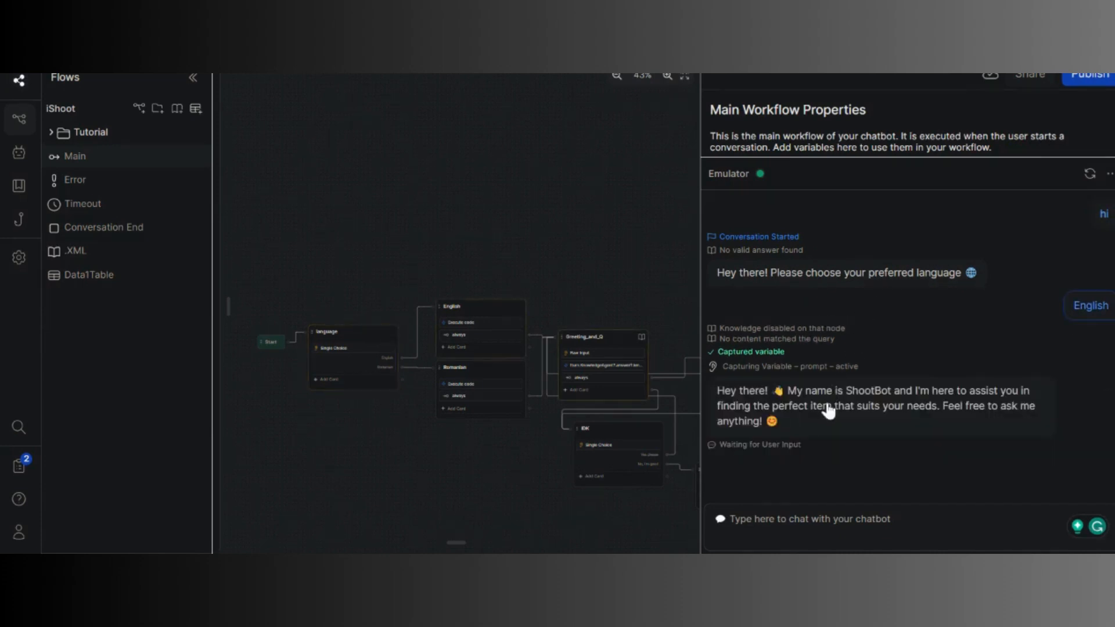
Ask the bot "Do you sell lenses?" in the emulator and review its answer
text(Do you sell lenses?)
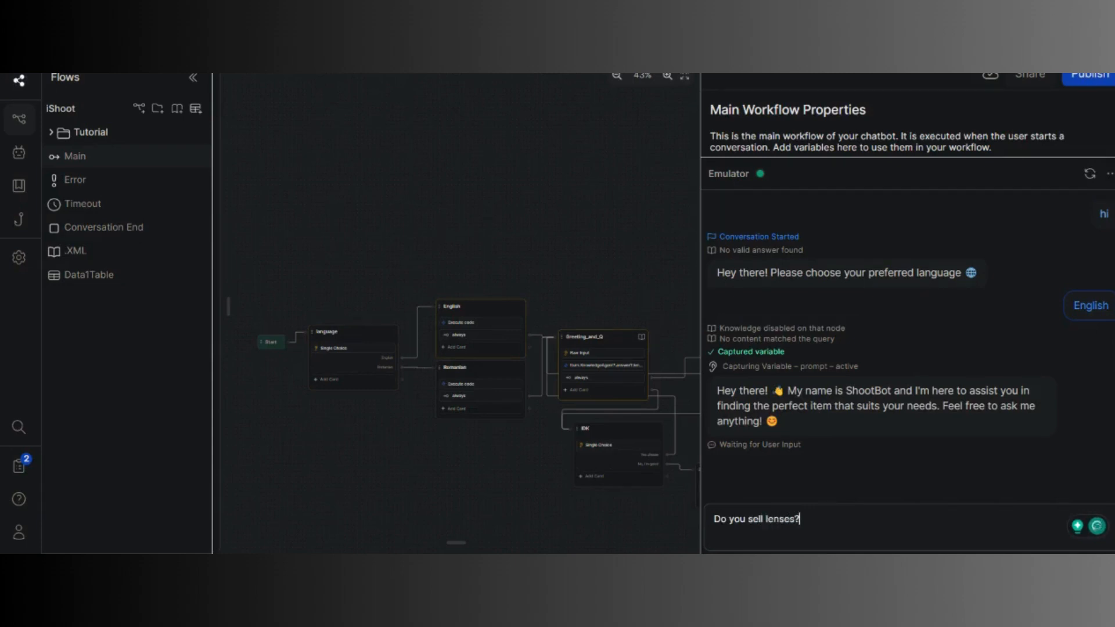
key(Return)
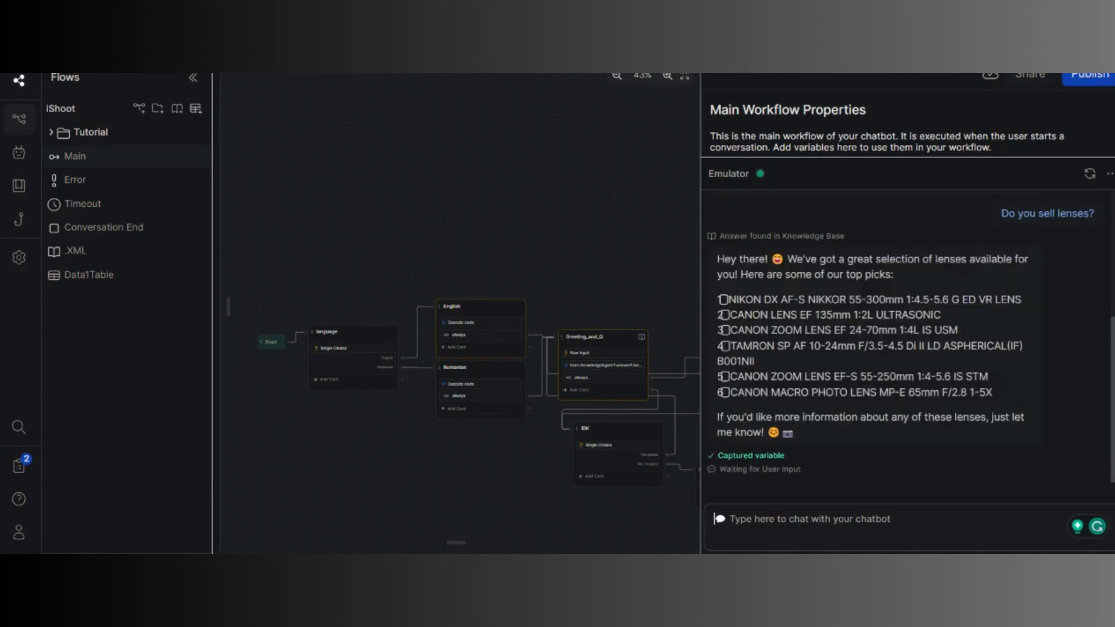
scroll(771, 424, up, 2)
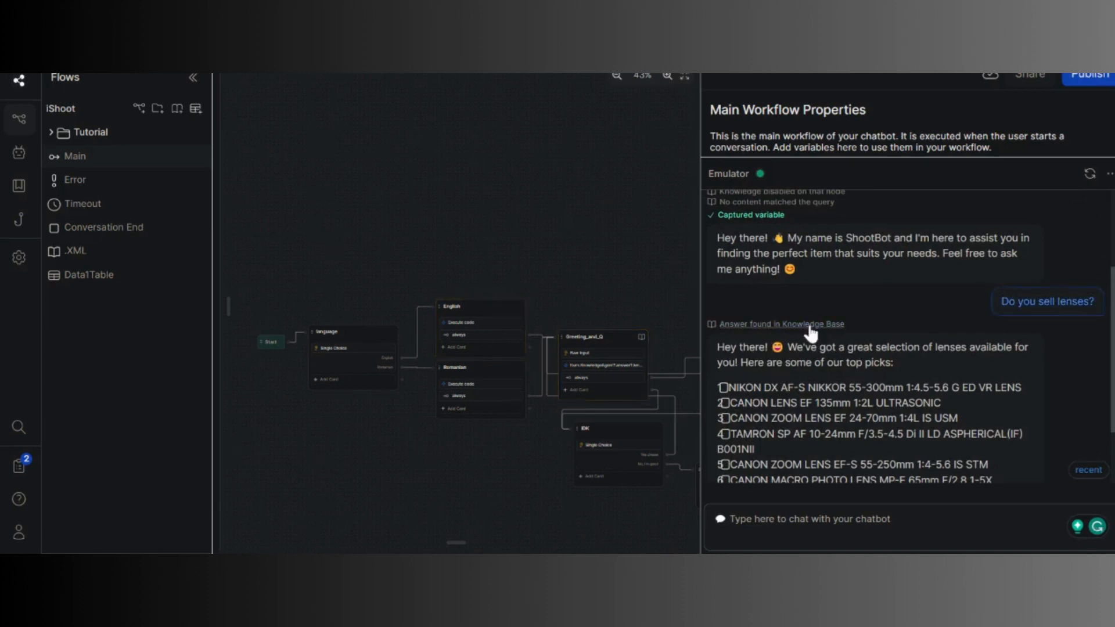
scroll(809, 332, down, 2)
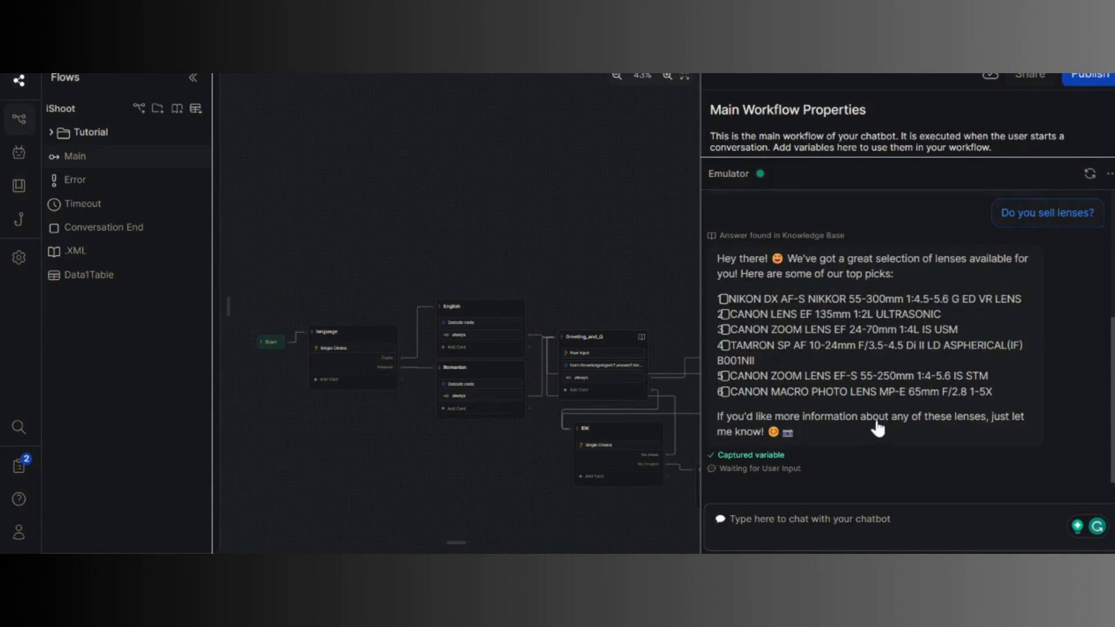
Test the no-answer path by asking "is the sky red?" and accepting the retry offer with Yes please
drag(641, 290, 519, 303)
scroll(622, 406, up, 3)
drag(597, 310, 535, 302)
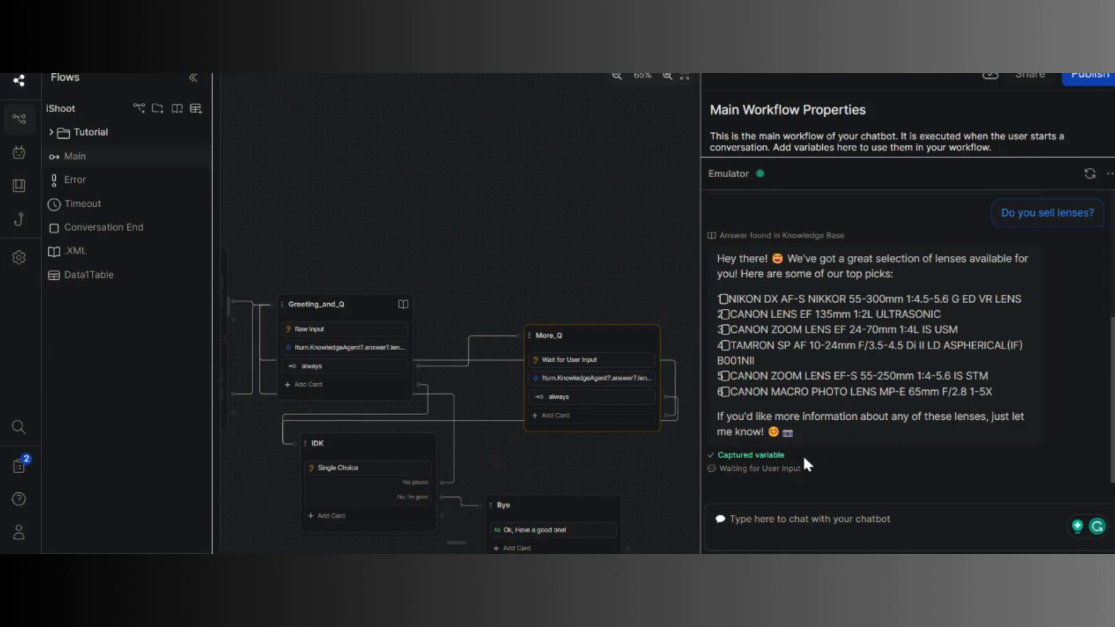
click(798, 519)
text(is)
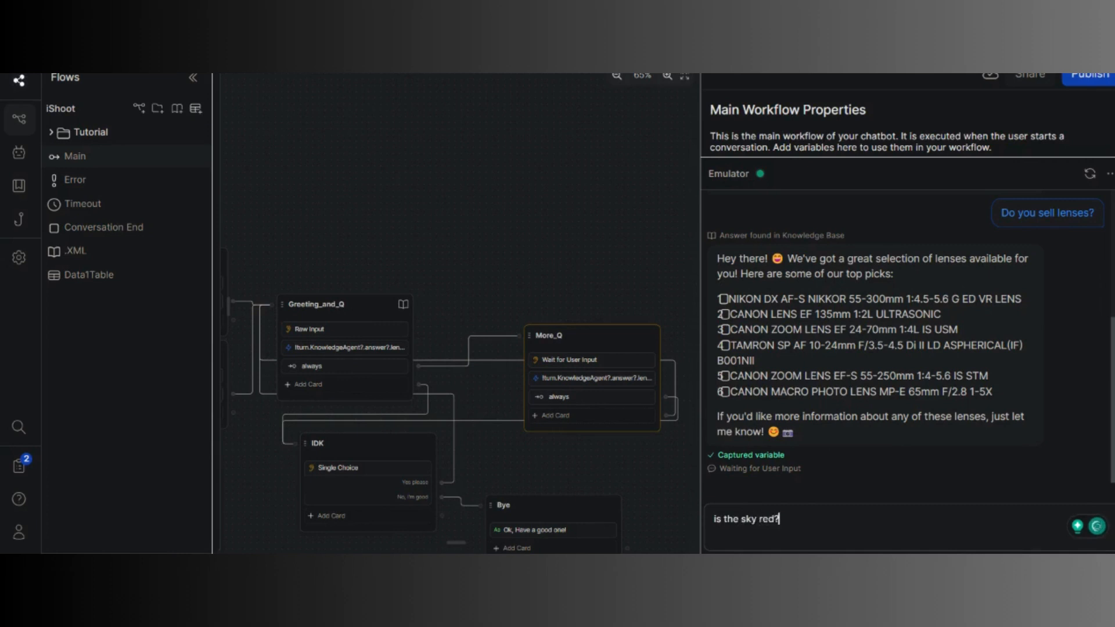
key(Return)
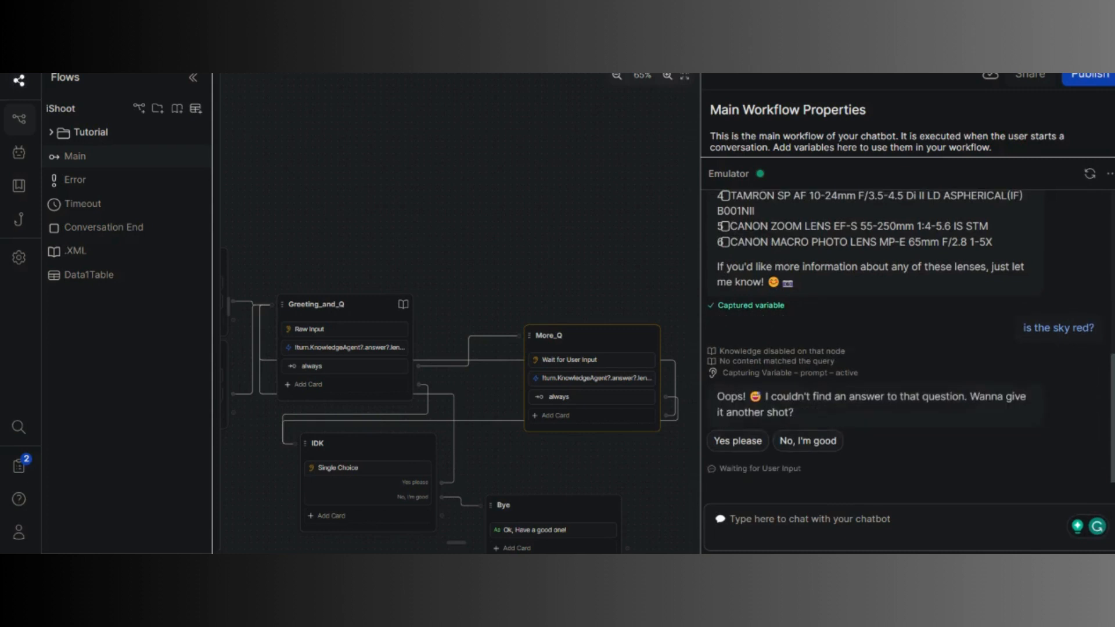
click(744, 445)
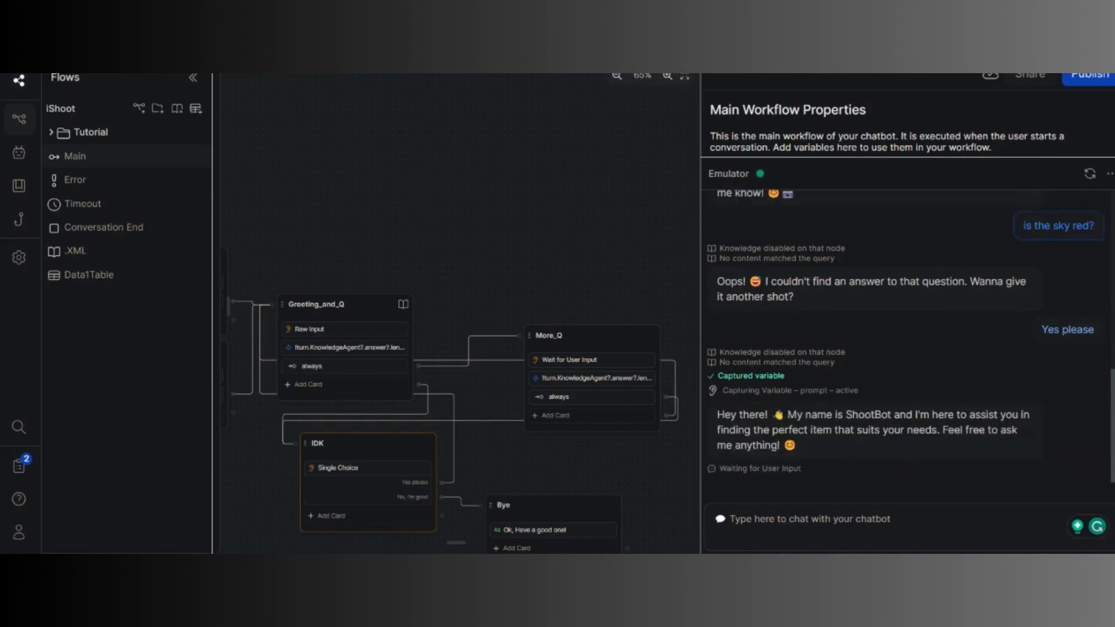
Move the Greeting_and_Q node farther up from the IDK node to expose the connections between them
drag(352, 208, 462, 204)
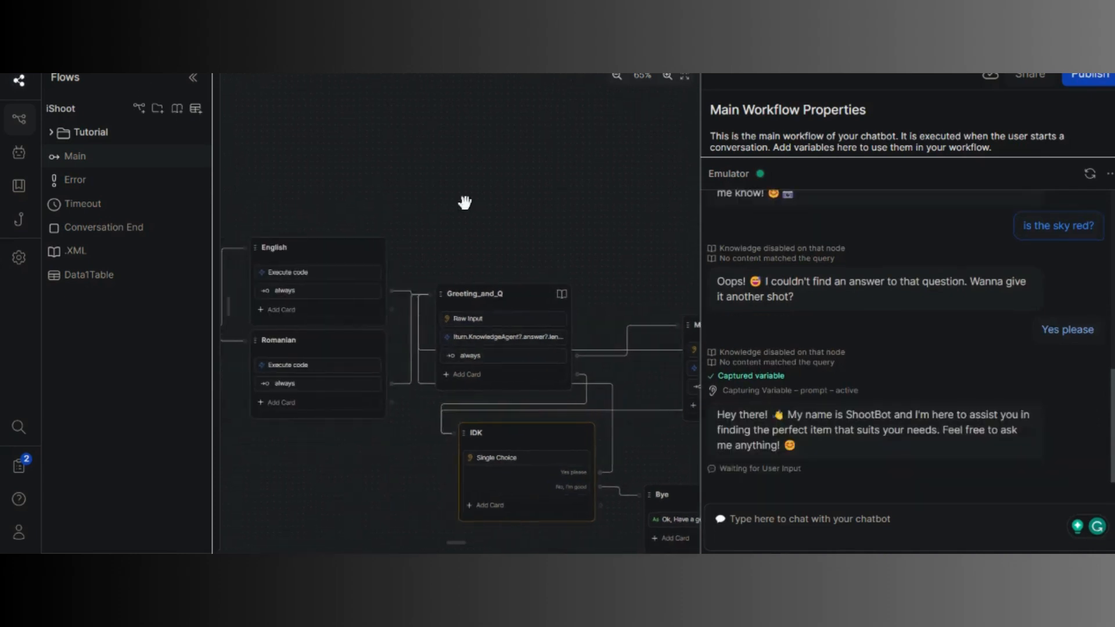
drag(533, 237, 521, 237)
drag(602, 234, 476, 239)
scroll(479, 237, down, 2)
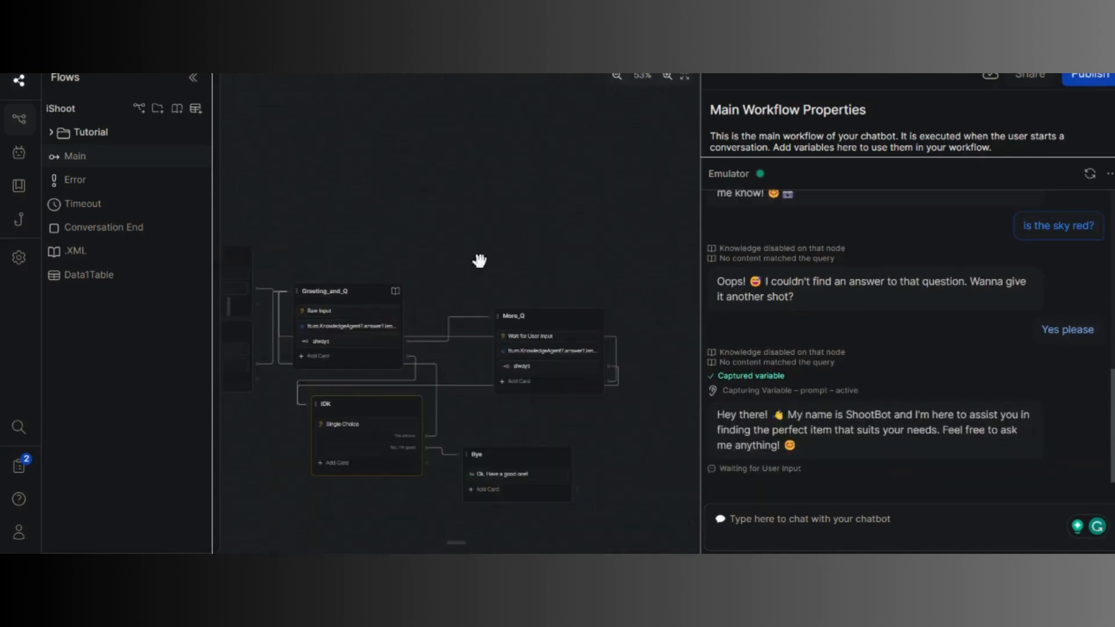
scroll(444, 407, up, 6)
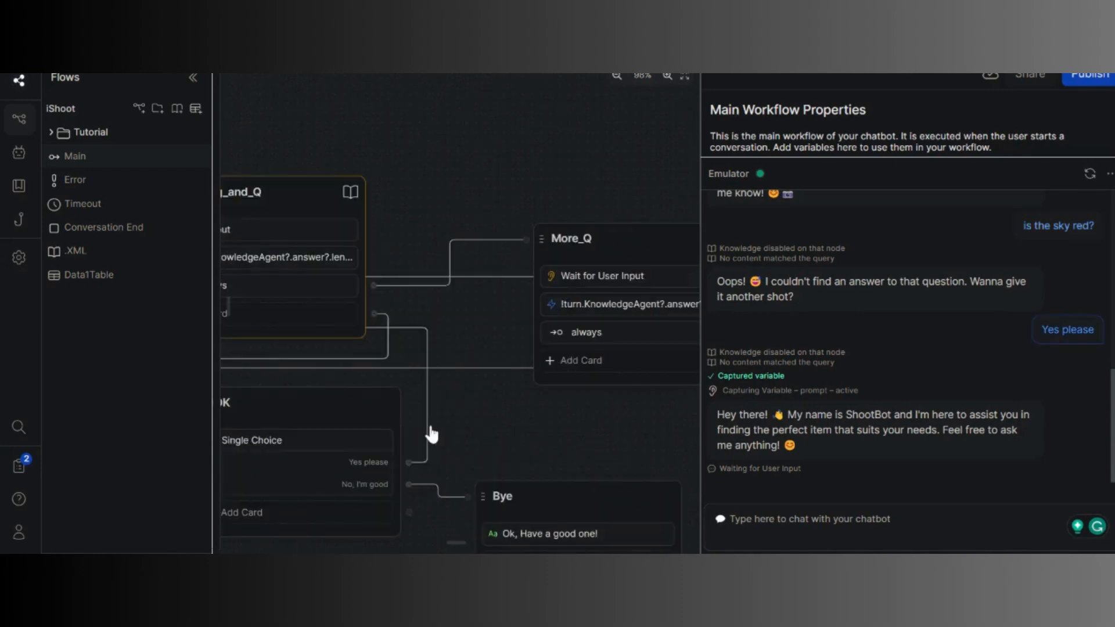
drag(455, 423, 581, 405)
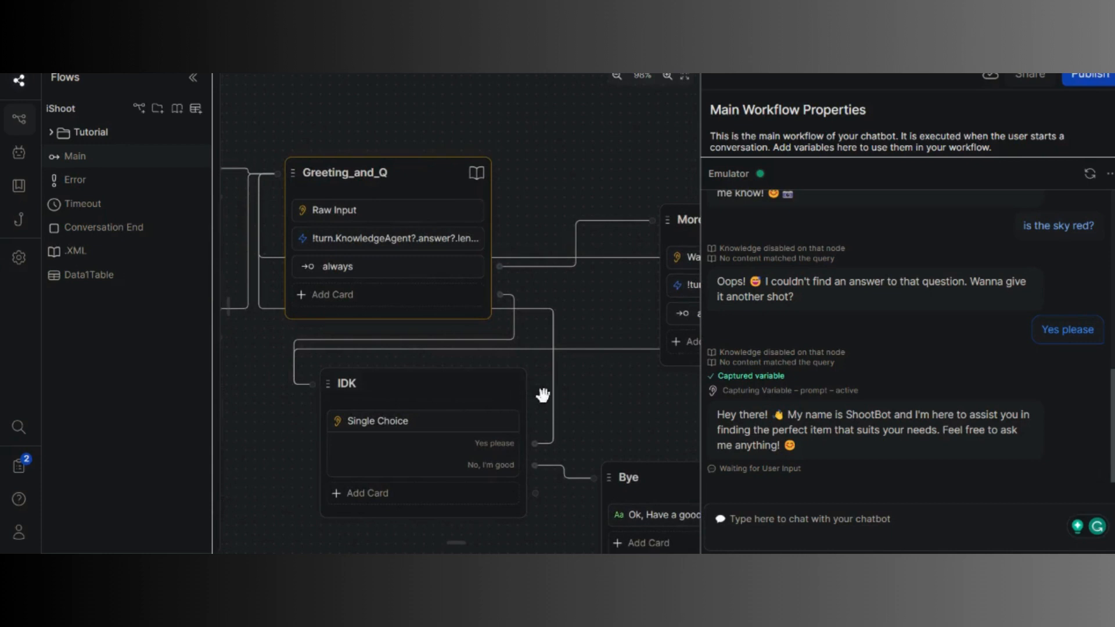
drag(557, 406, 660, 391)
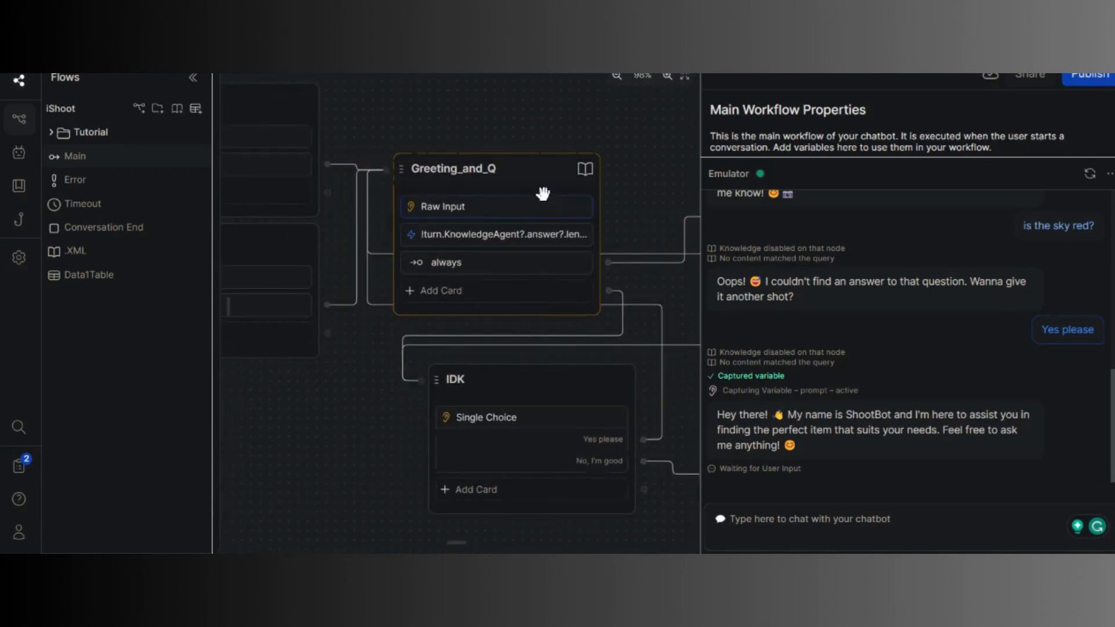
click(543, 161)
drag(543, 161, 555, 92)
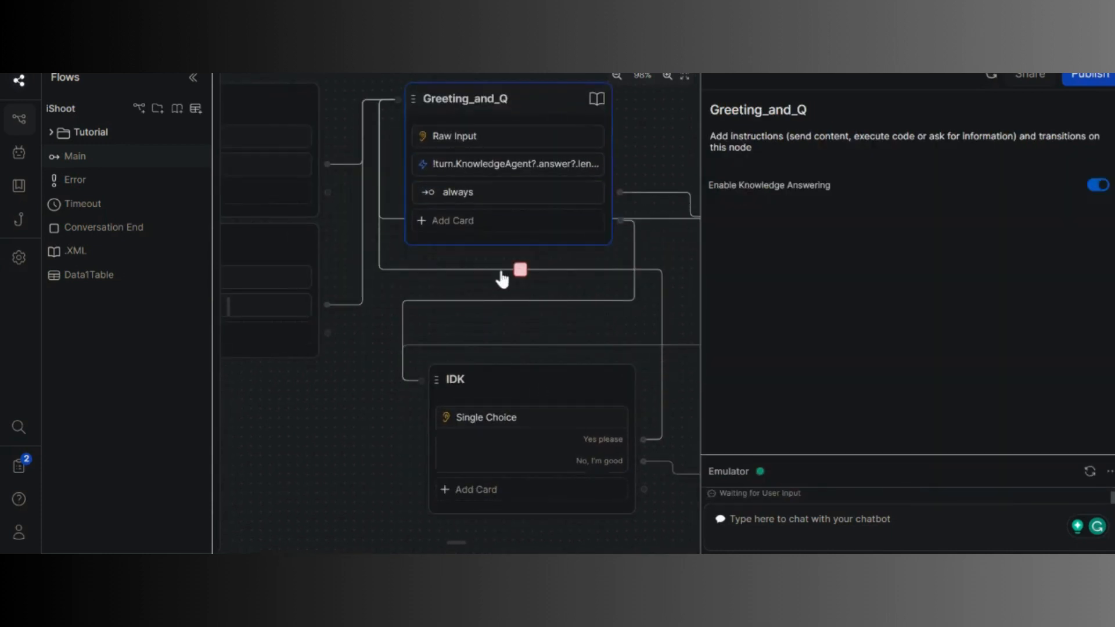
Delete the connection from IDK's Yes please output to Greeting_and_Q and connect that output to More_Q
click(521, 269)
drag(528, 329, 363, 336)
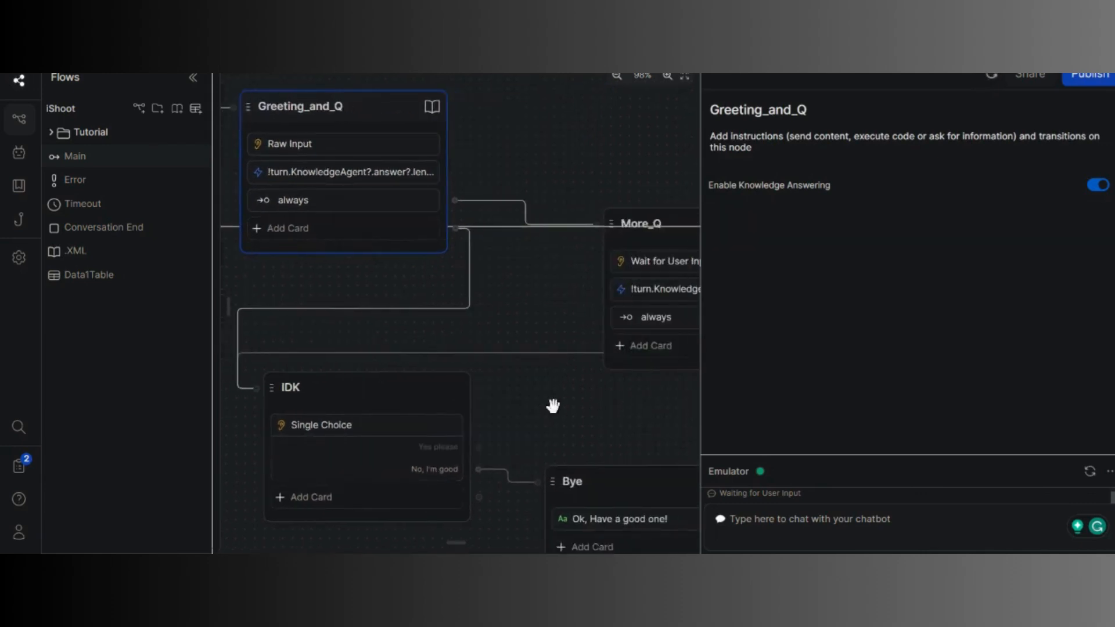
drag(477, 447, 609, 225)
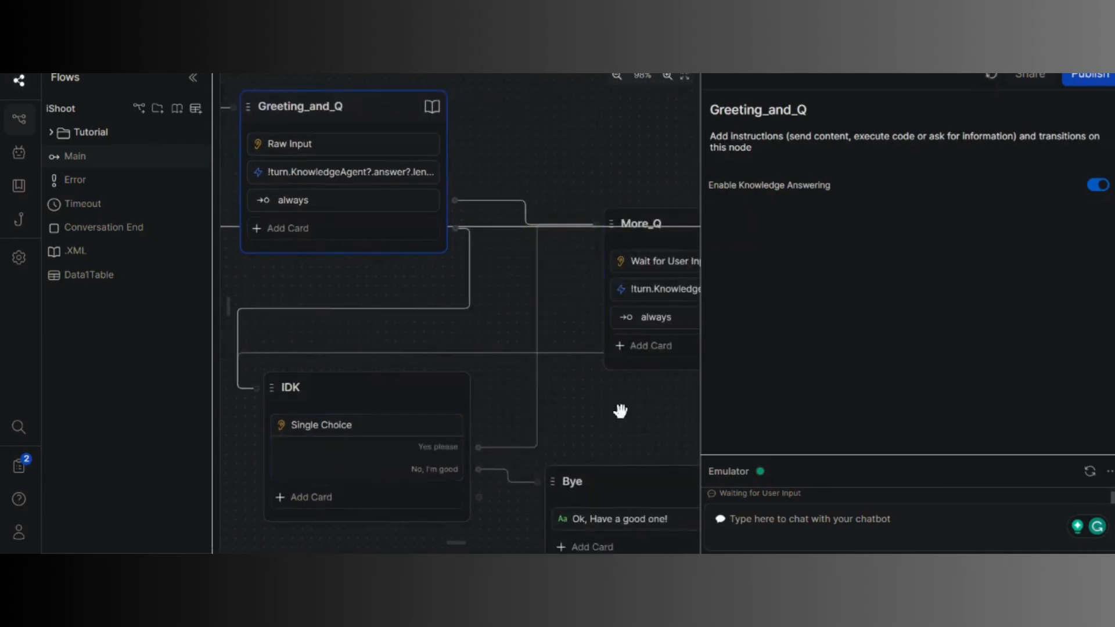
Test the Romanian path by restarting the emulator conversation, sending "hi" and choosing Romanian
drag(620, 412, 483, 418)
click(923, 517)
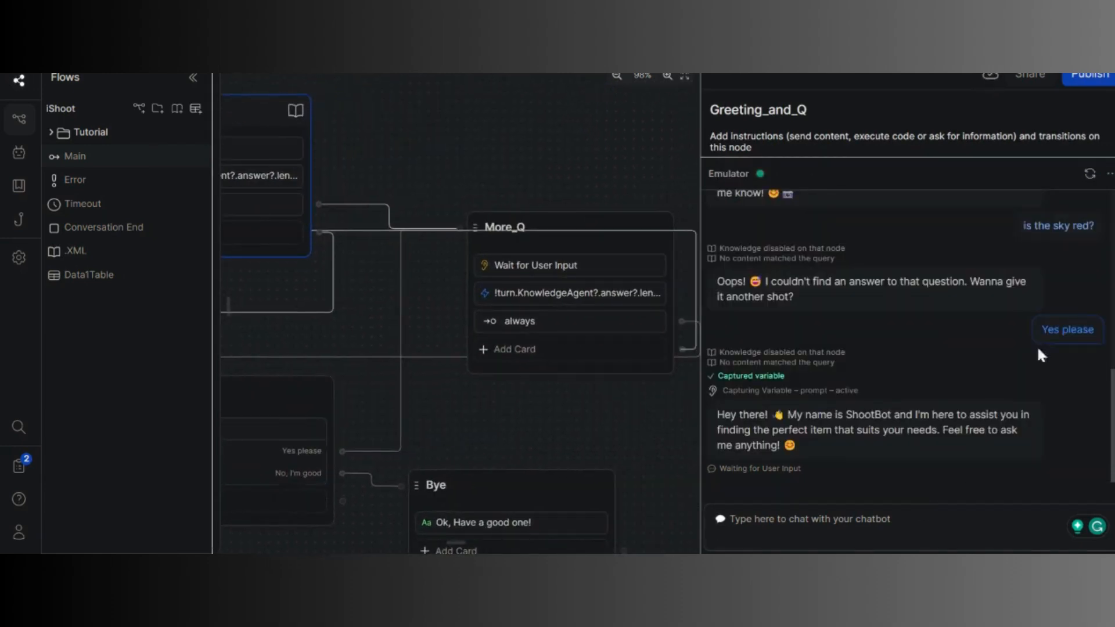
click(1090, 174)
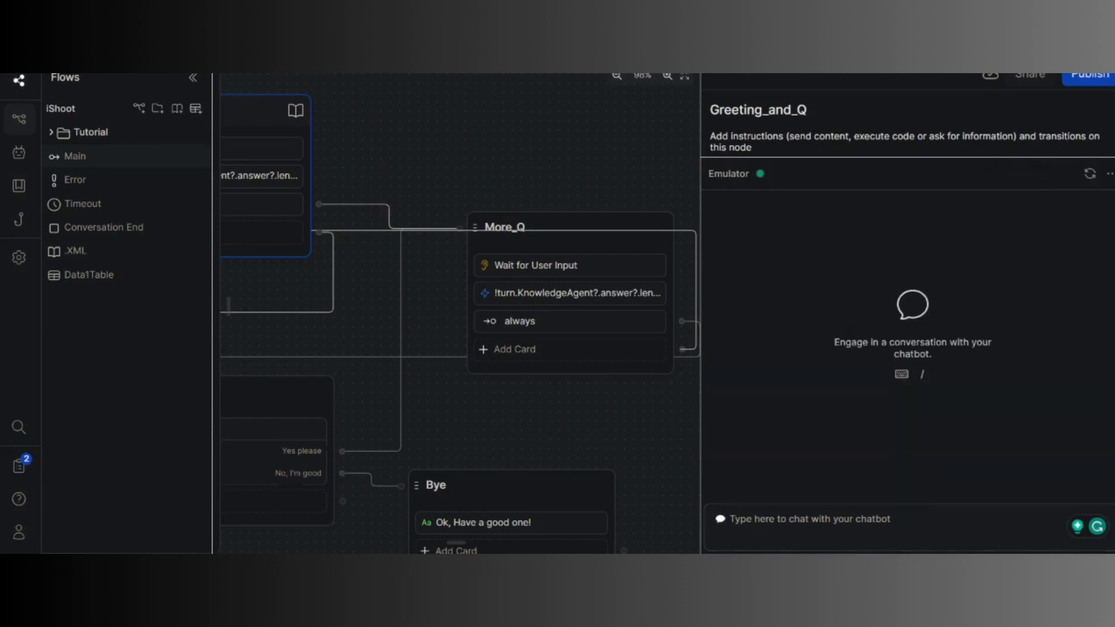
text(hi)
key(Return)
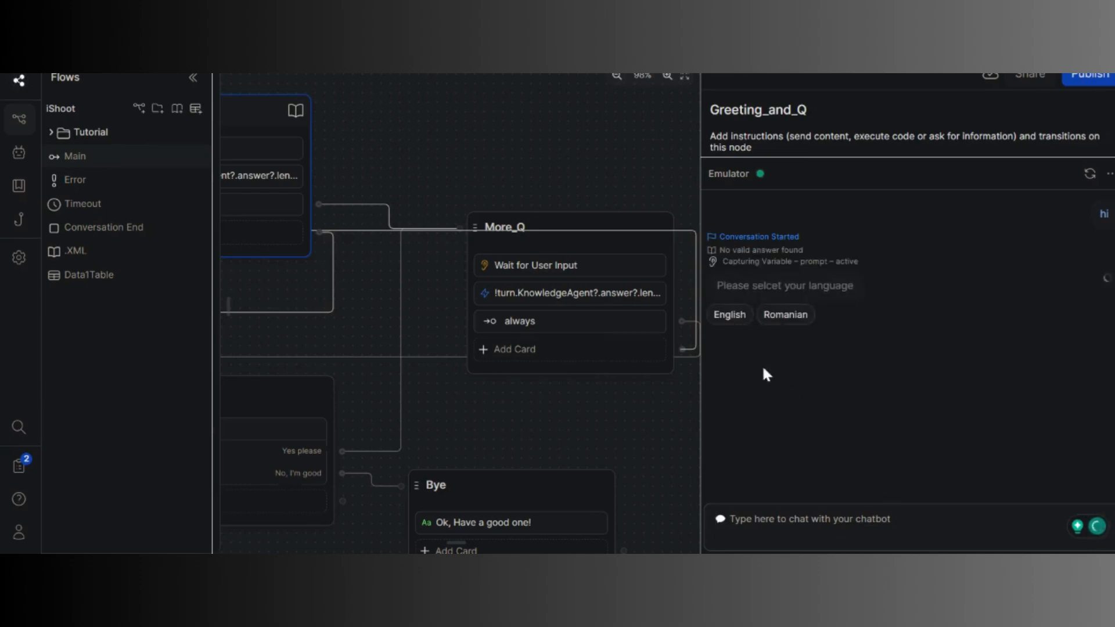
click(776, 318)
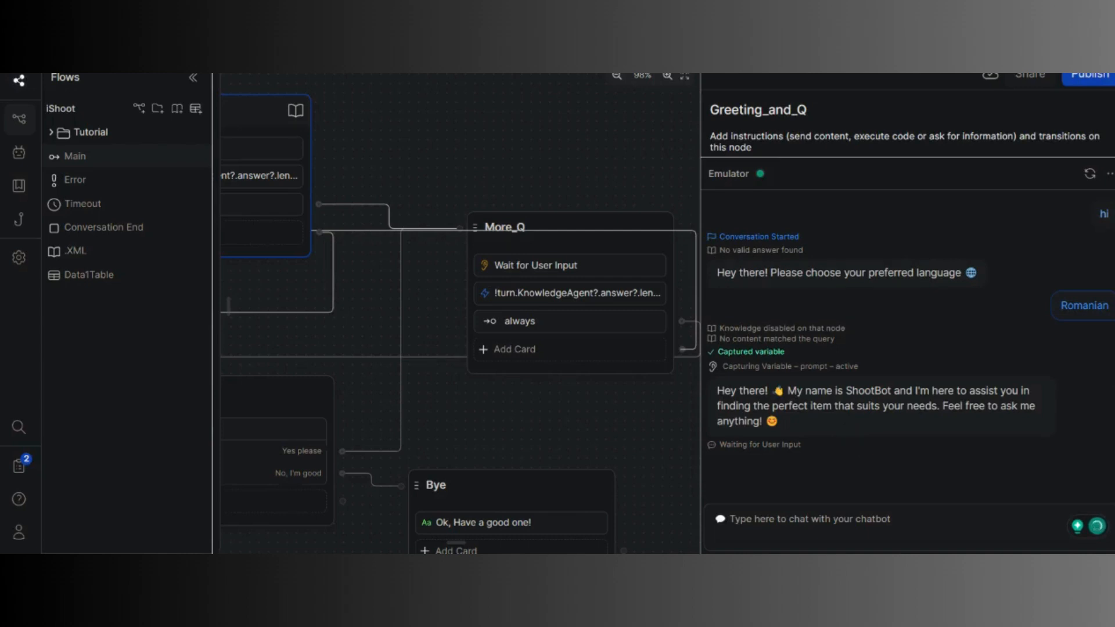
Reset the emulator conversation and change the Romanian node's Execute code to user.TranslatorAgent.language = 'ro'
click(1089, 173)
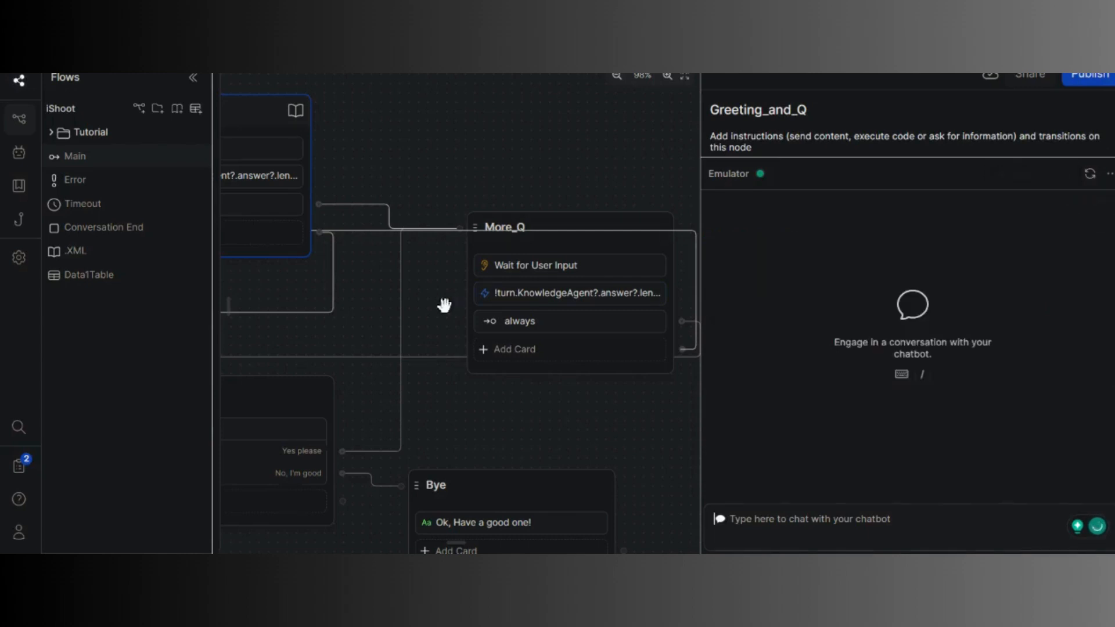
scroll(328, 347, down, 5)
drag(328, 346, 458, 403)
scroll(398, 257, up, 6)
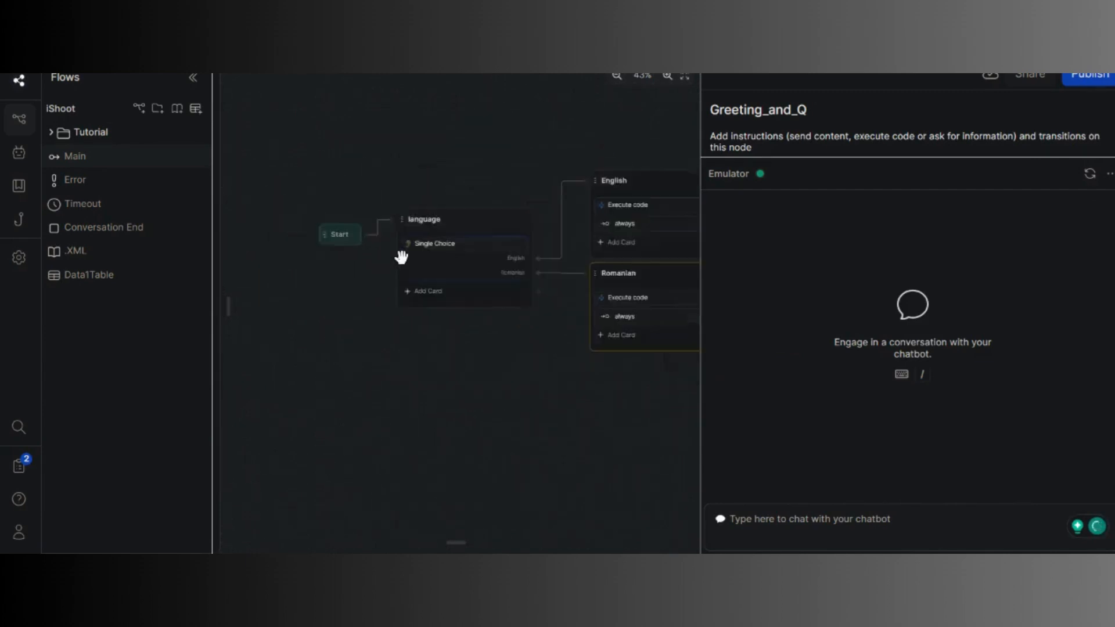
drag(592, 426, 452, 400)
scroll(451, 400, right, 6)
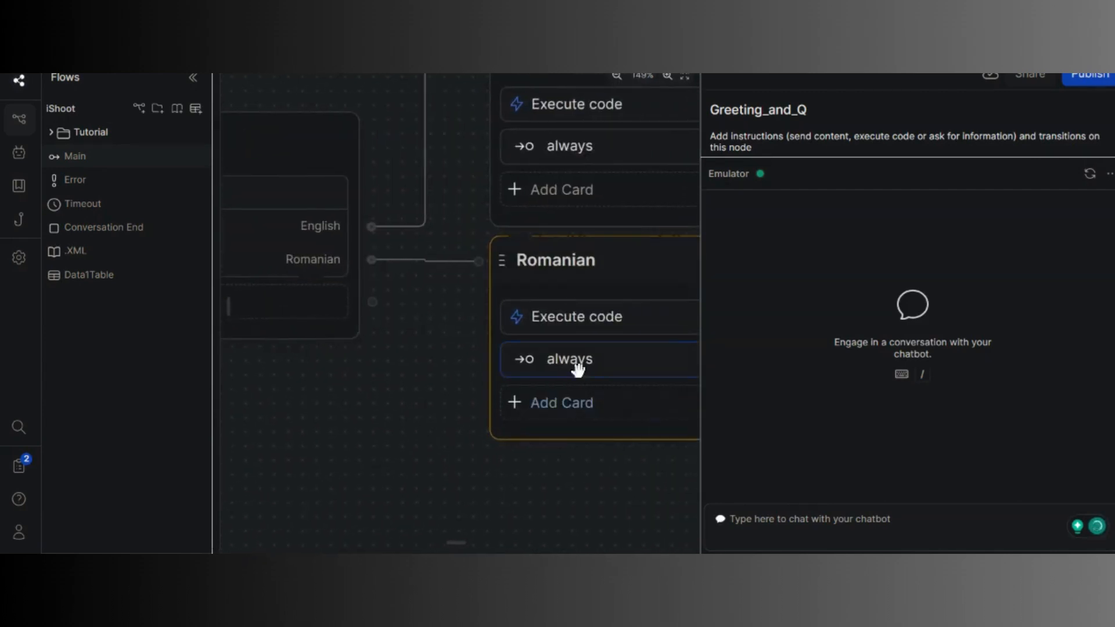
click(461, 294)
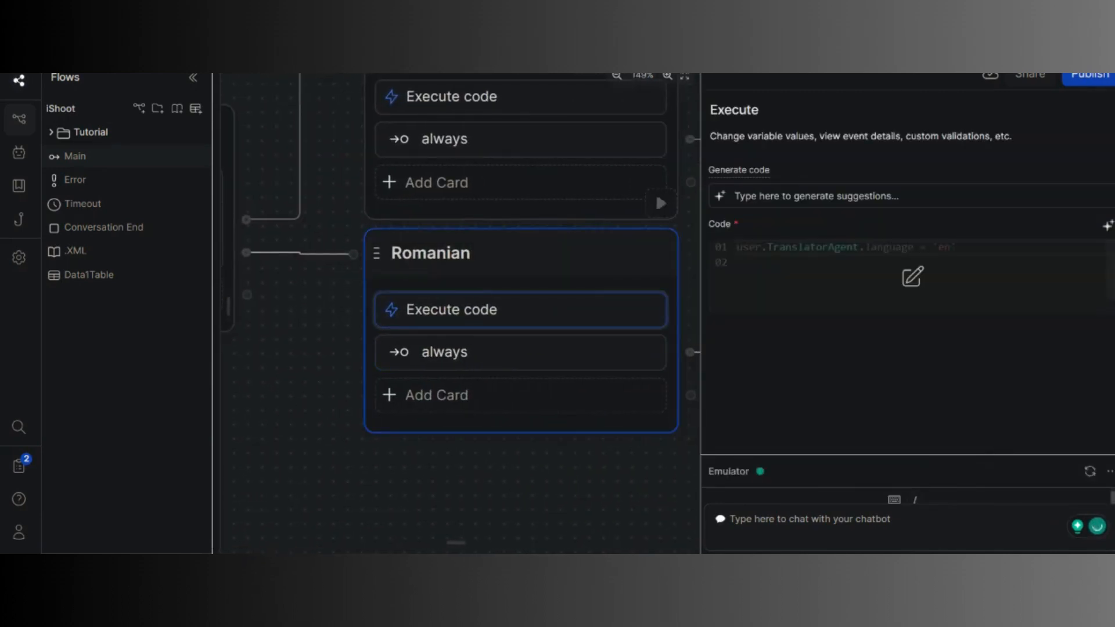
click(912, 280)
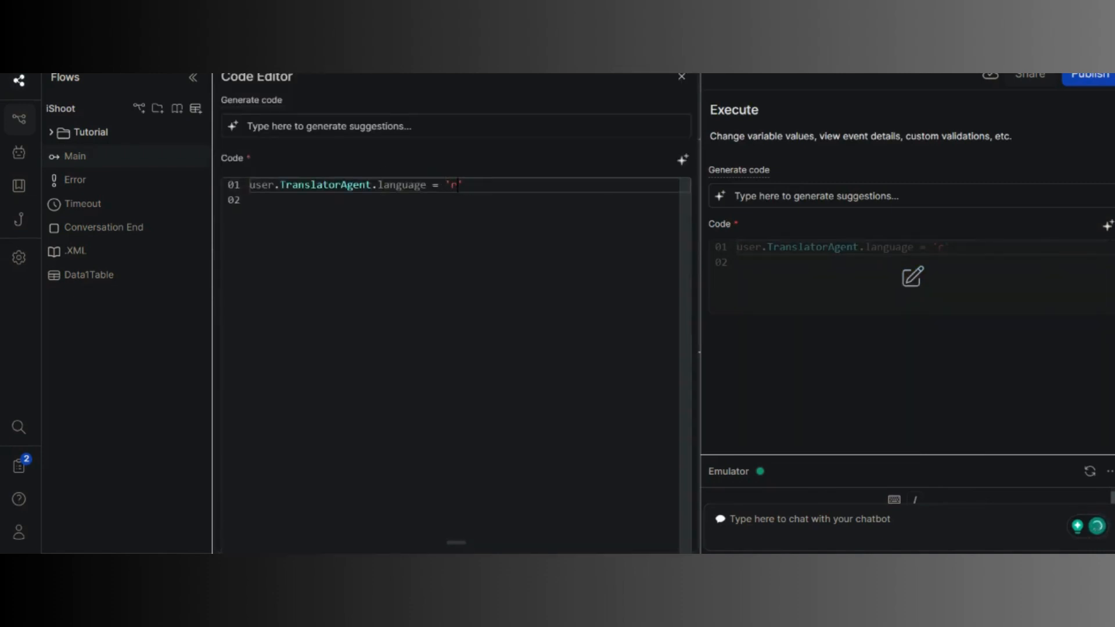
Copy the Romanian node's code line into its code-generation prompt so the card is labelled user.TranslatorAgent.language = 'ro', and close the editor
triple_click(463, 185)
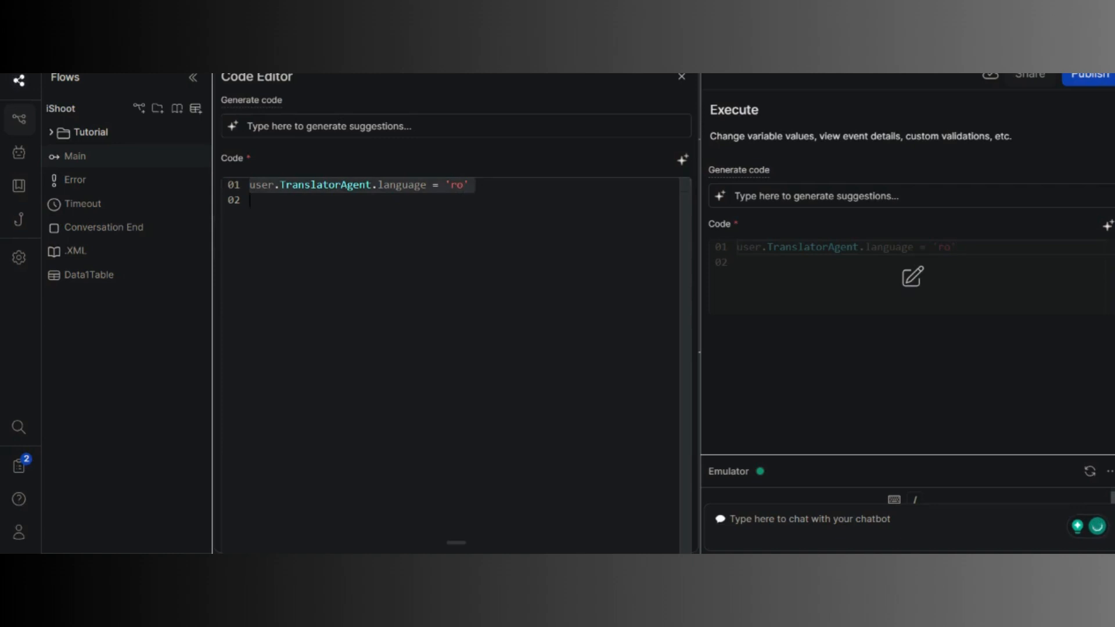
key(ctrl+c)
click(331, 126)
key(ctrl+v)
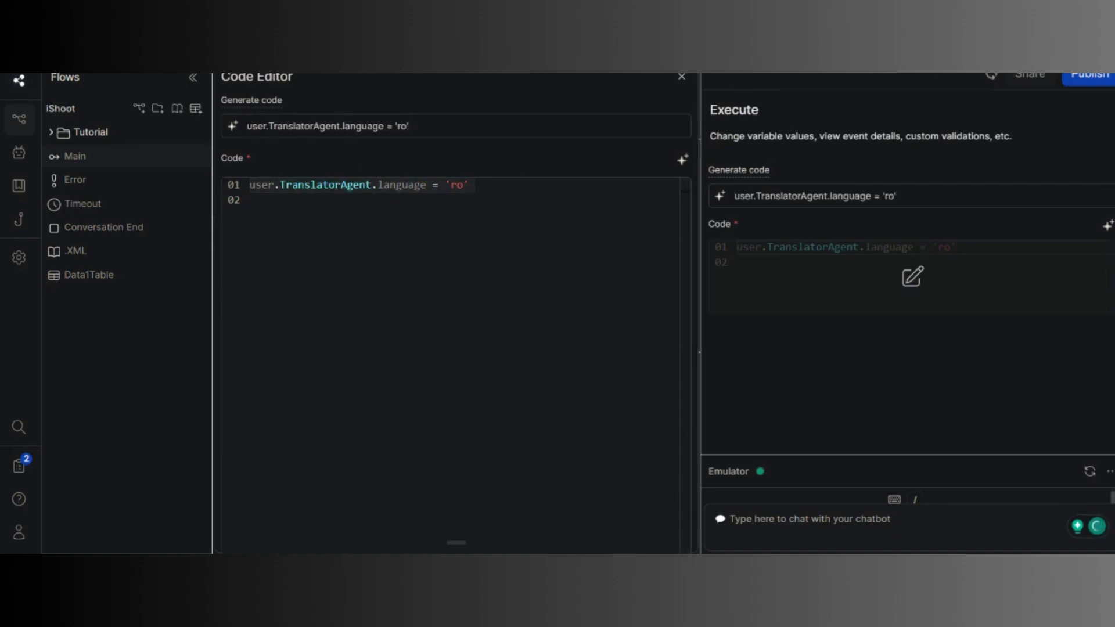
click(682, 77)
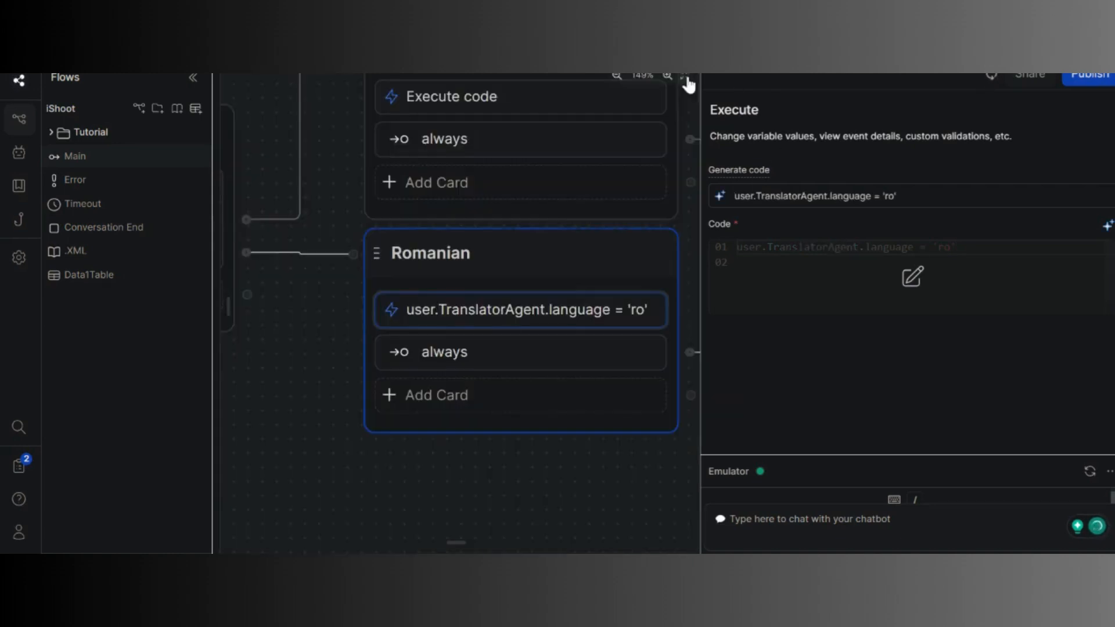
Copy the English node's line user.TranslatorAgent.language = 'en' into that card's code-generation prompt and close the editor
click(347, 468)
scroll(361, 421, down, 1)
drag(324, 386, 314, 437)
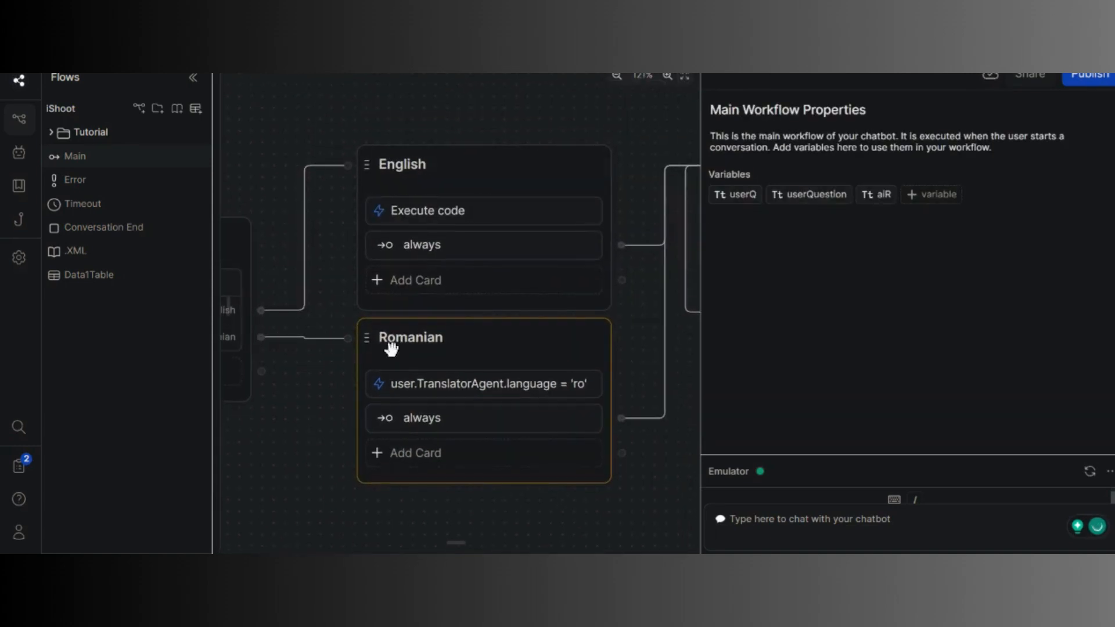
click(442, 216)
click(913, 275)
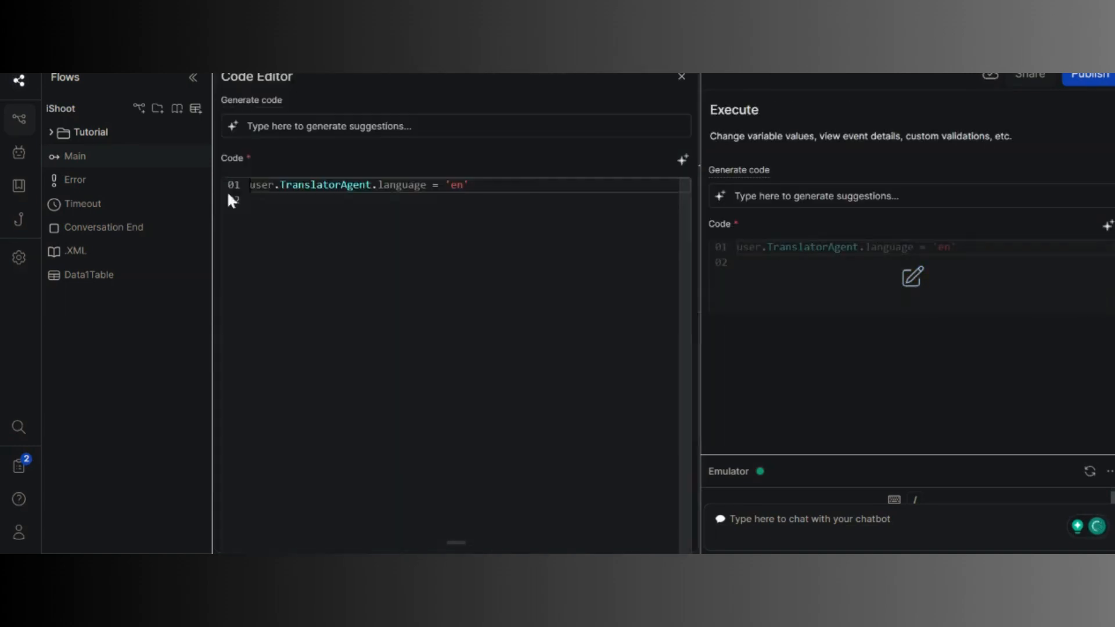
key(ctrl+a)
key(ctrl+c)
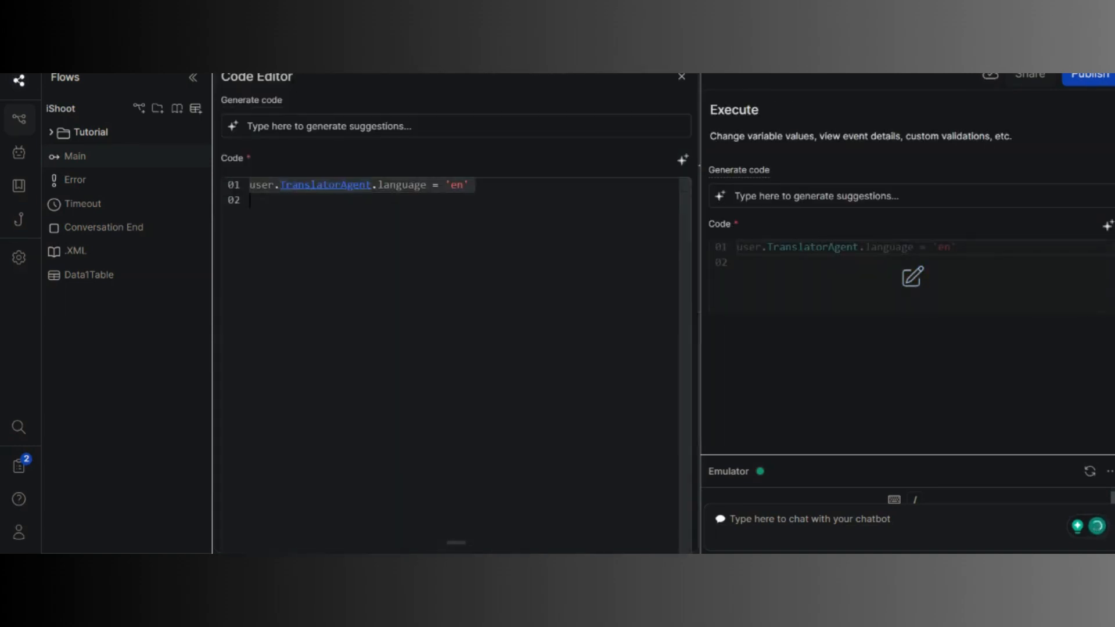
click(627, 116)
key(ctrl+v)
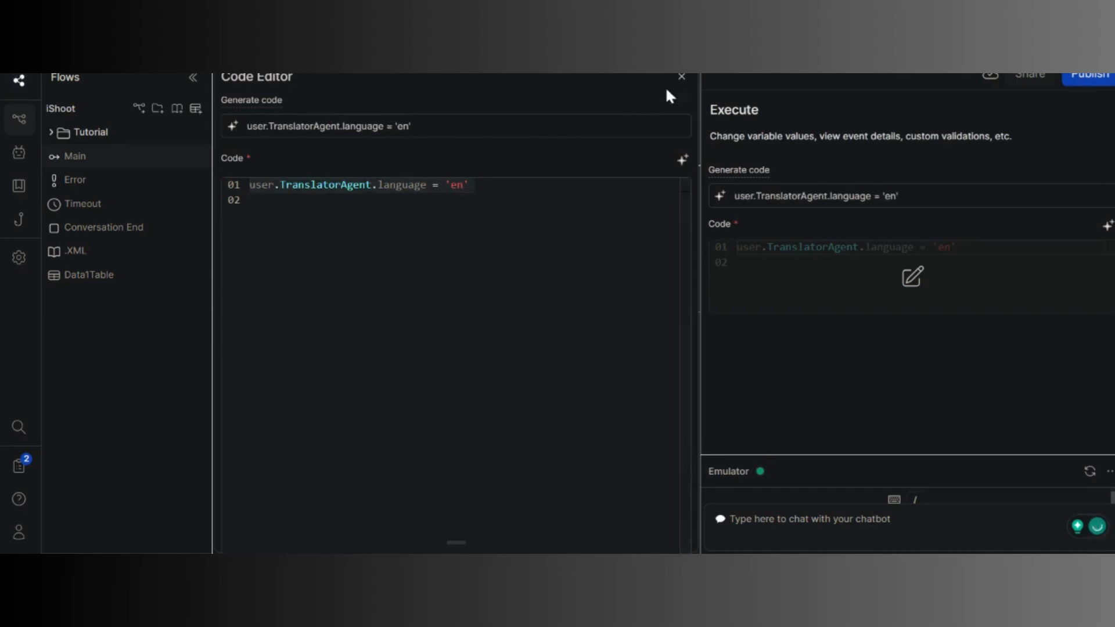
click(682, 76)
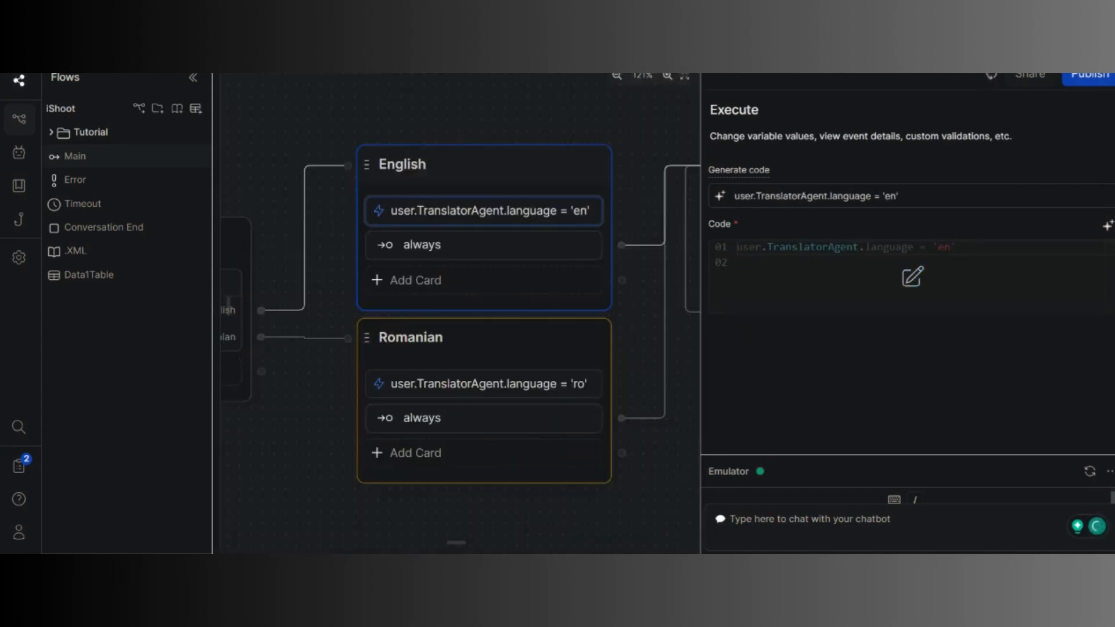
Retest the Romanian path by restarting the emulator conversation, sending "hi" and choosing Romanian
click(1089, 471)
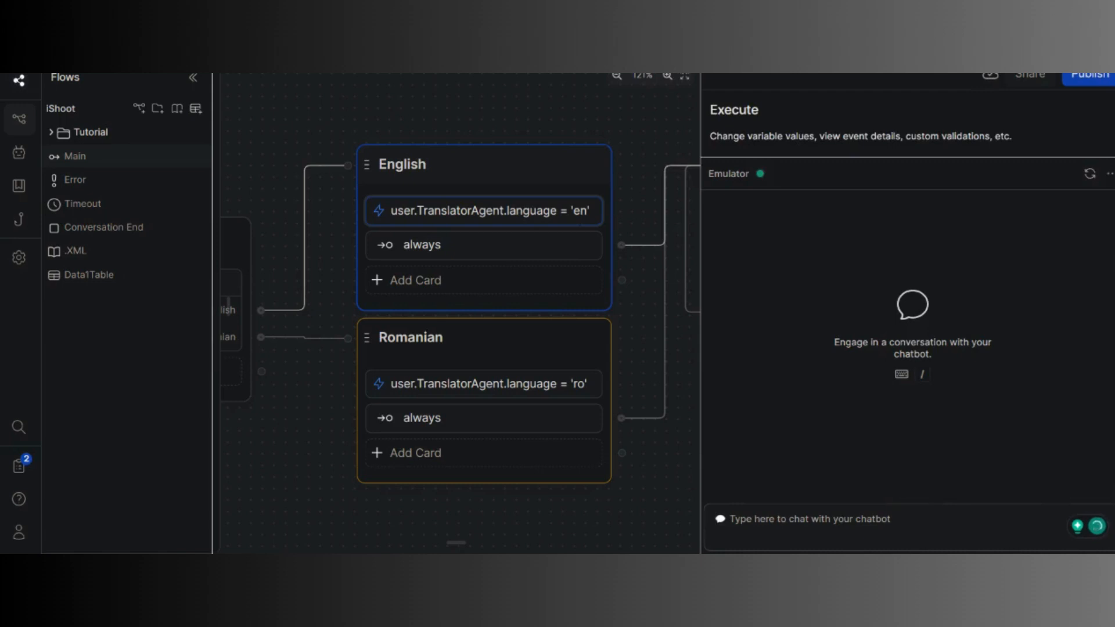
text(hi)
key(Return)
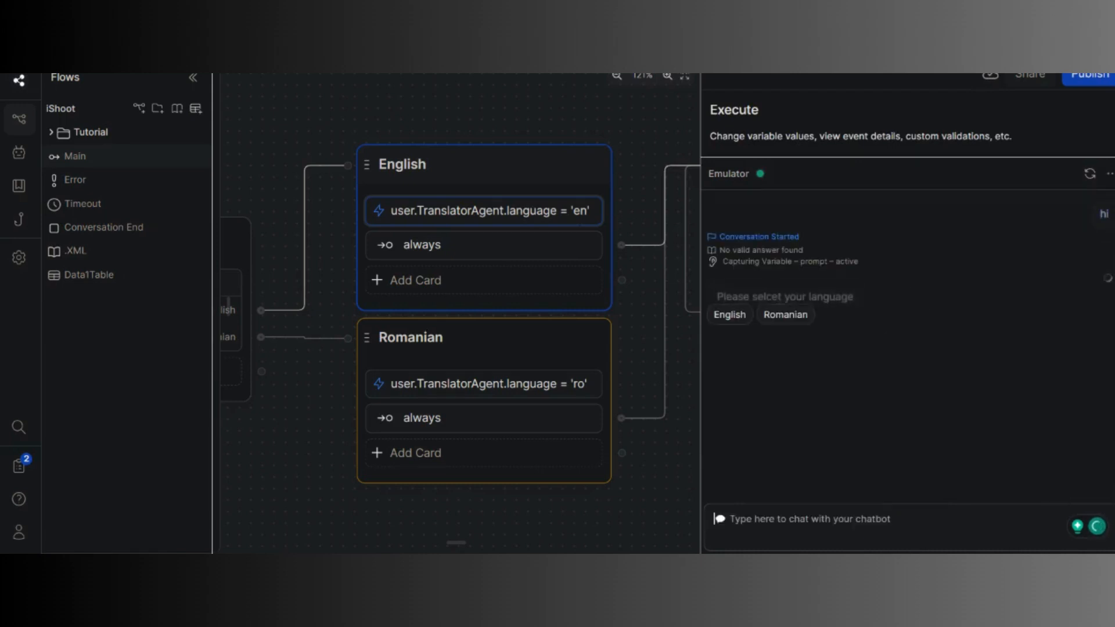
click(806, 316)
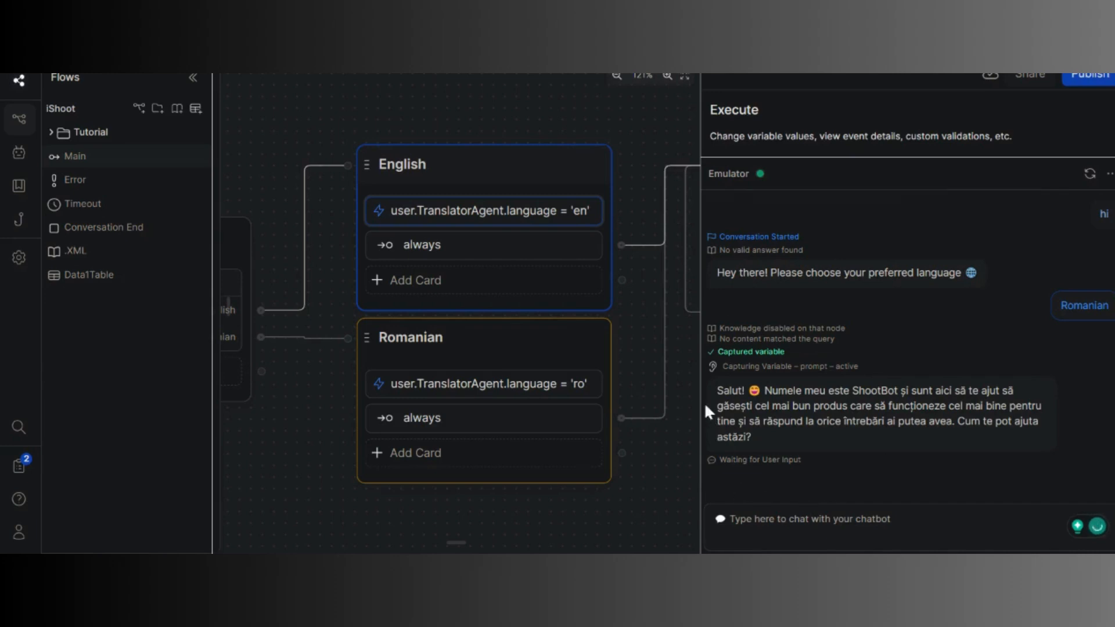
Widen the canvas and review the whole flow, from language selection through the English, Romanian, Greeting_and_Q, More_Q, IDK and Bye nodes
drag(693, 402, 888, 384)
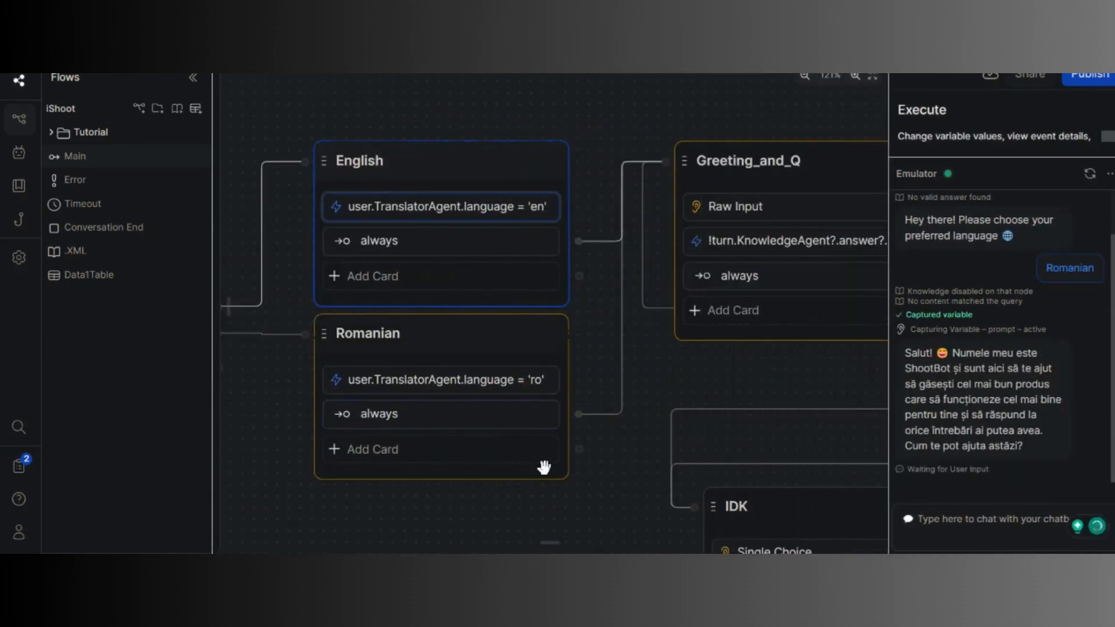
scroll(546, 471, down, 4)
mouse_move(366, 488)
mouse_down()
mouse_move(341, 487)
mouse_move(381, 477)
mouse_up()
scroll(456, 310, up, 5)
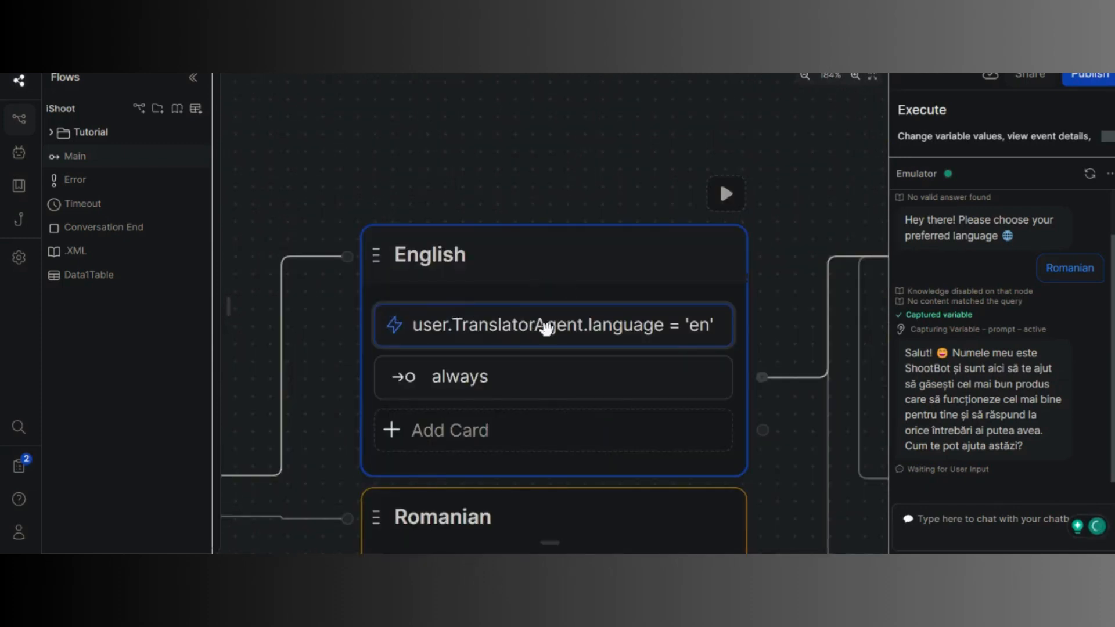
drag(659, 175, 474, 175)
scroll(485, 180, down, 3)
drag(647, 157, 527, 158)
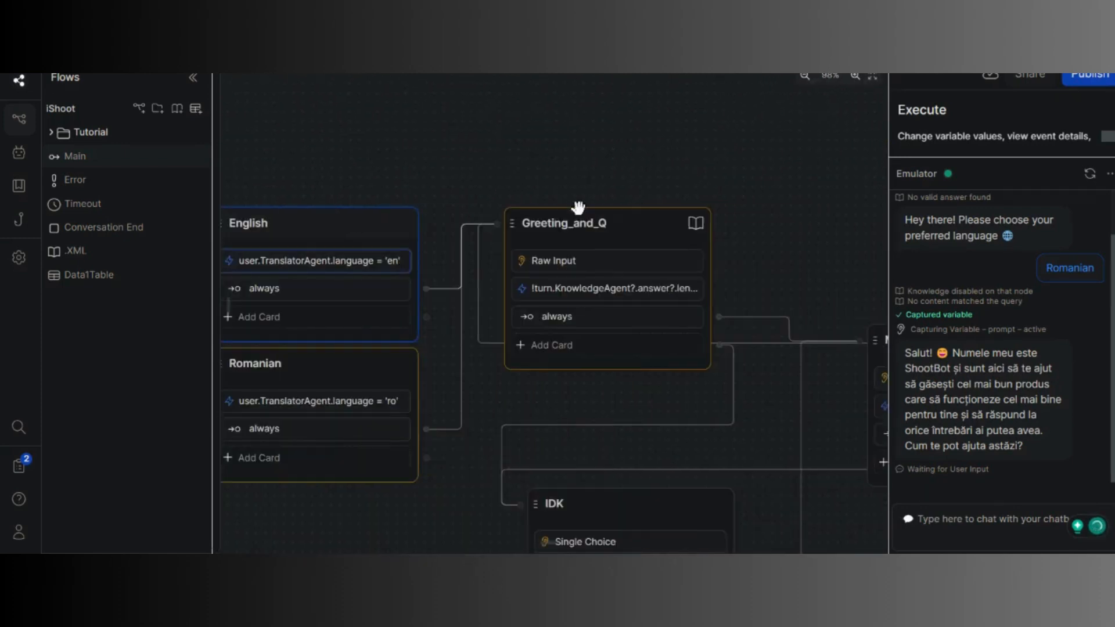
scroll(601, 237, up, 3)
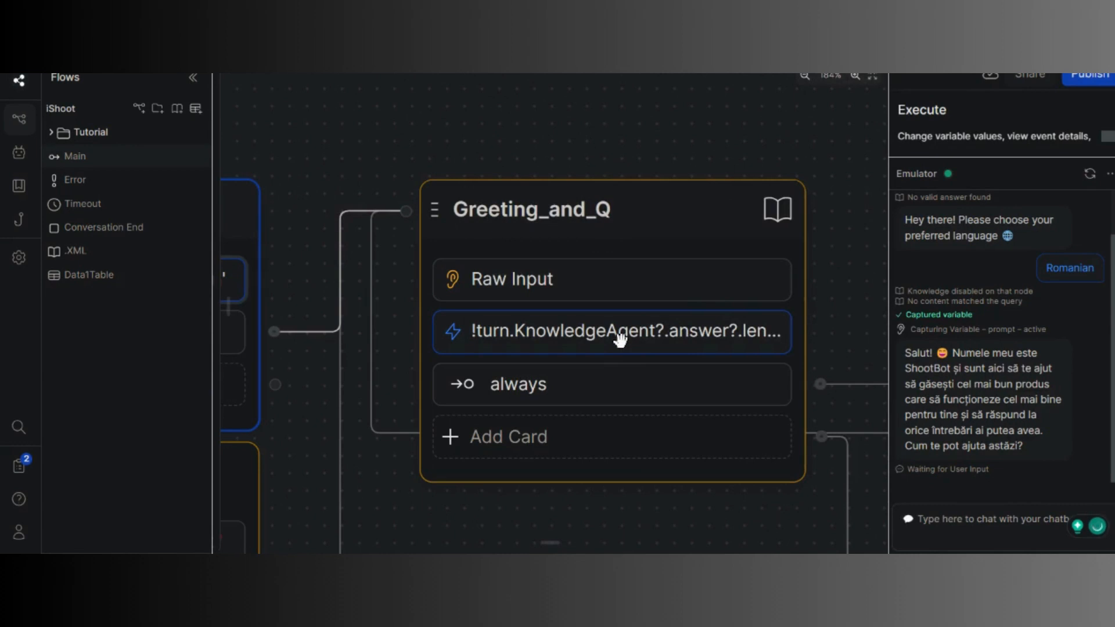
scroll(655, 331, down, 4)
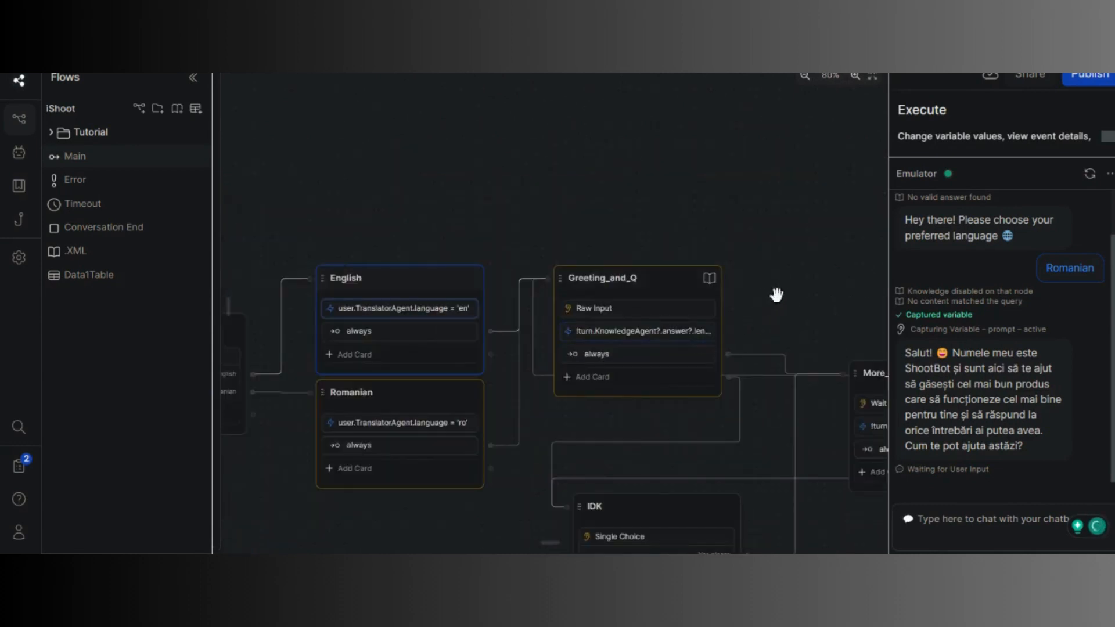
drag(776, 294, 595, 224)
scroll(665, 203, down, 1)
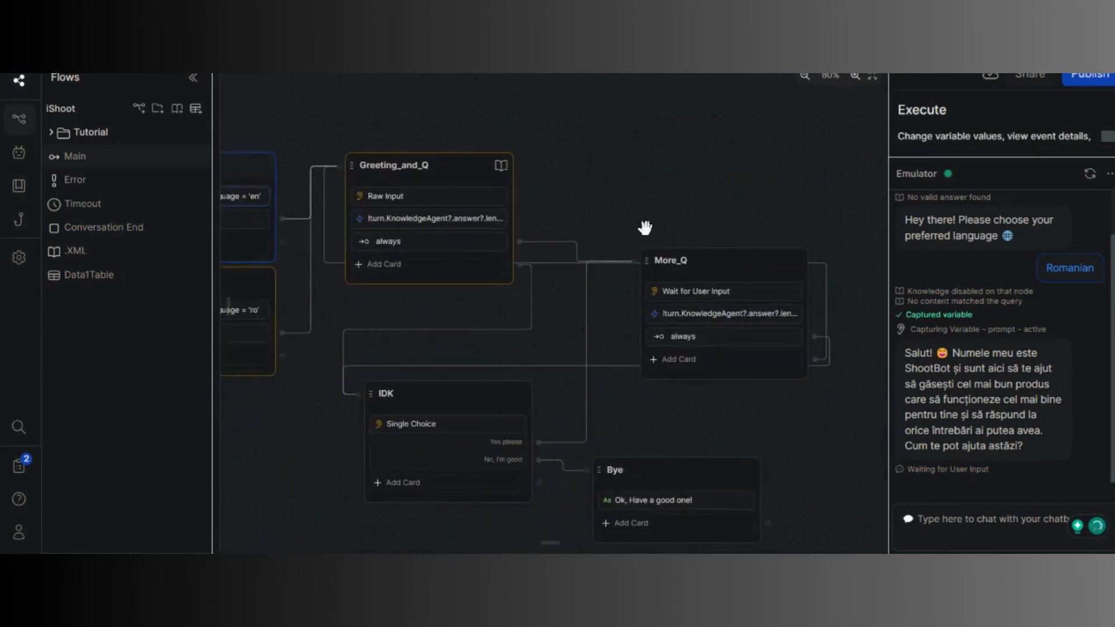
scroll(644, 227, down, 1)
drag(641, 376, 643, 367)
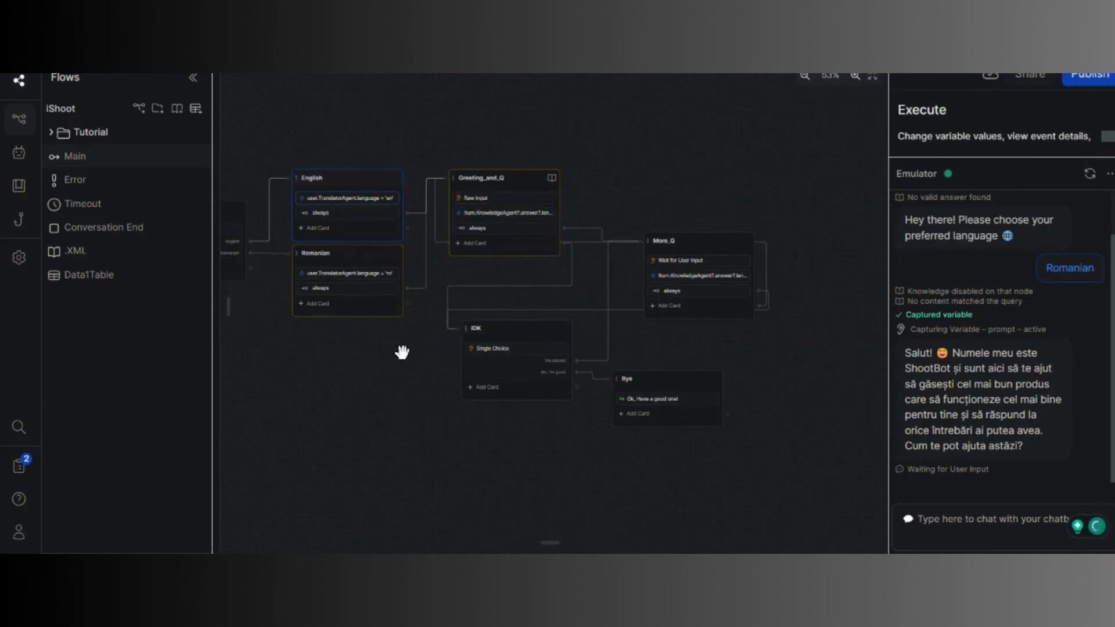
drag(349, 380, 425, 407)
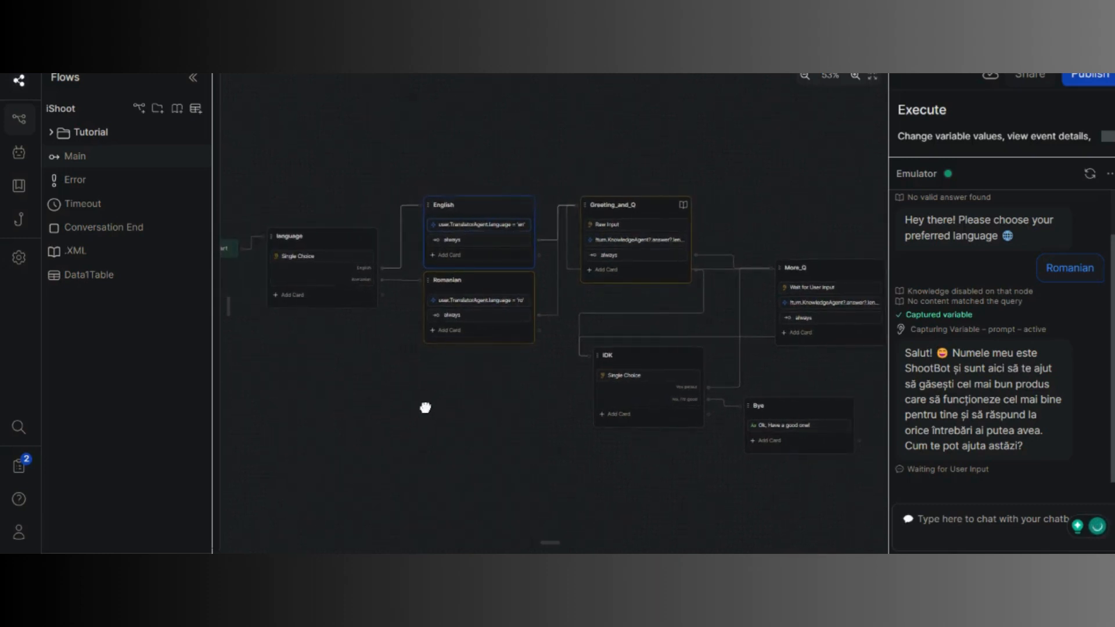